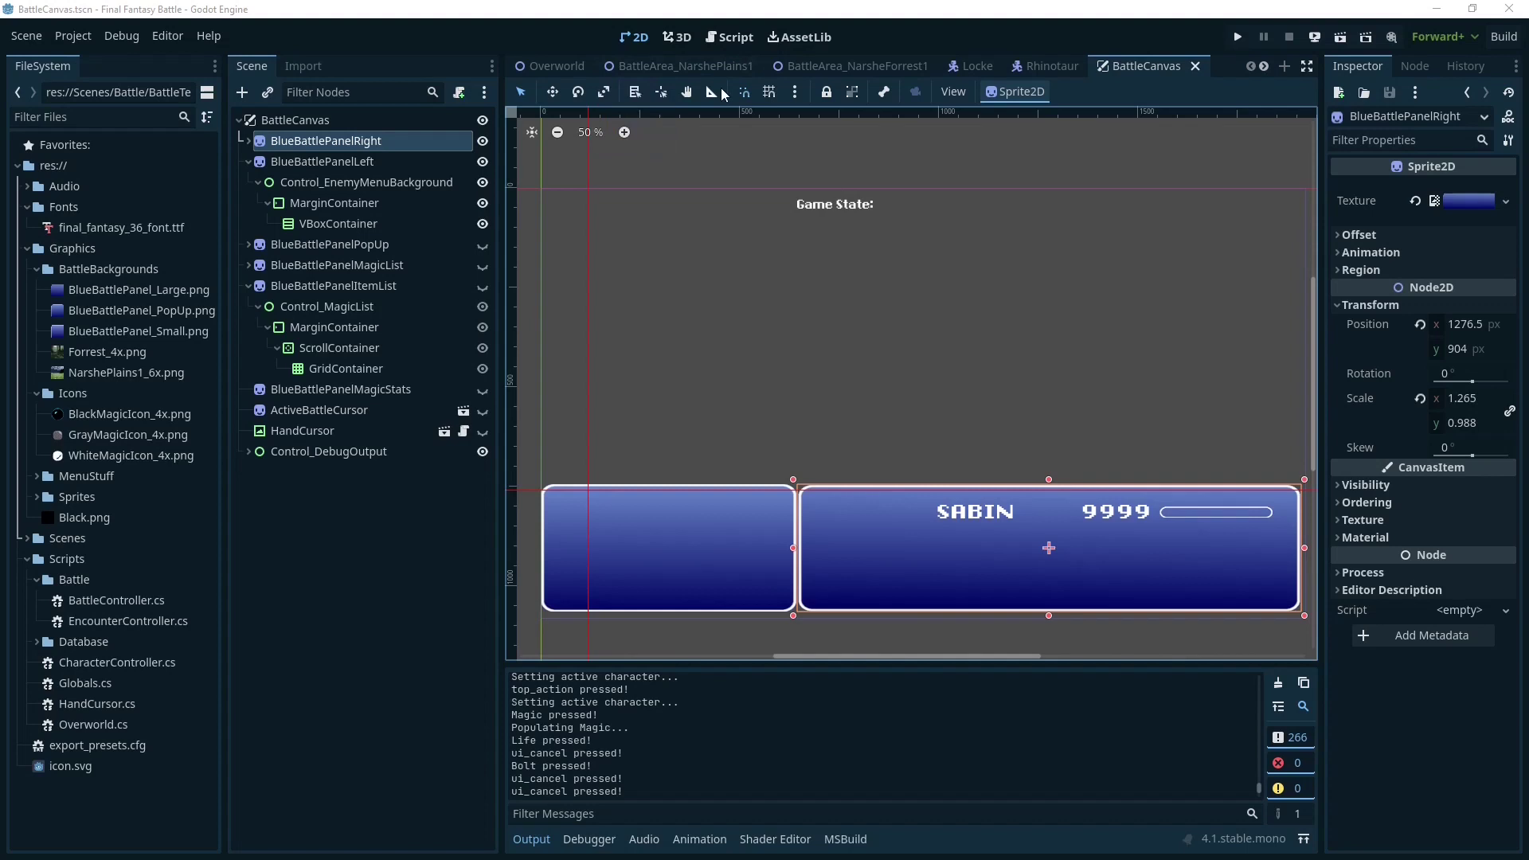
# - Inspect BattleArea_NarshePlains1's background sprite, root, BattleTemplate and BattleCanvas nodes, then return to BattleCanvas
pyautogui.click(750, 76)
pyautogui.click(314, 136)
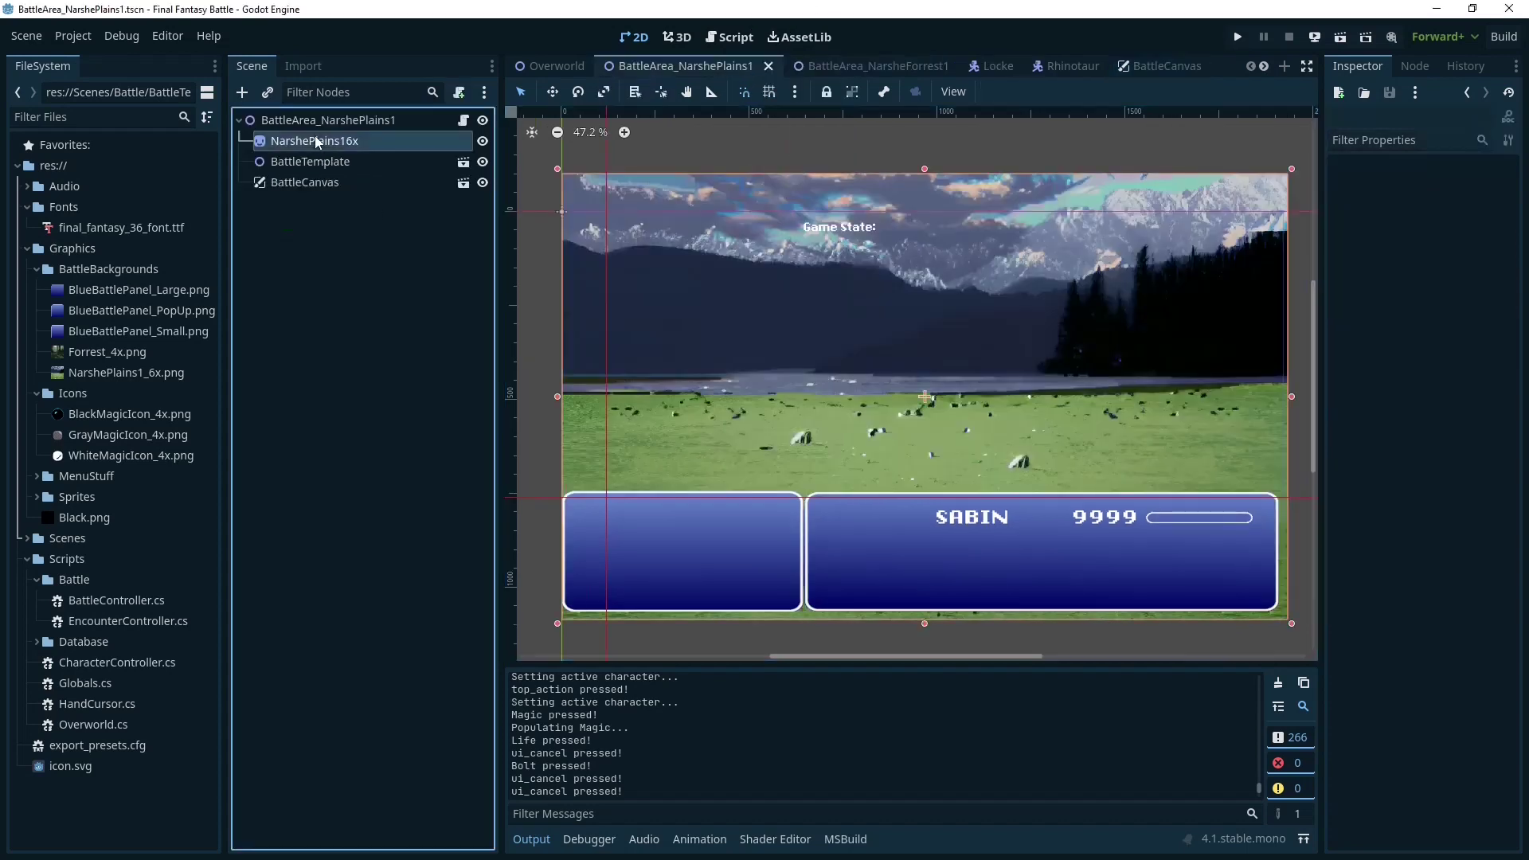
pyautogui.click(316, 122)
pyautogui.click(367, 141)
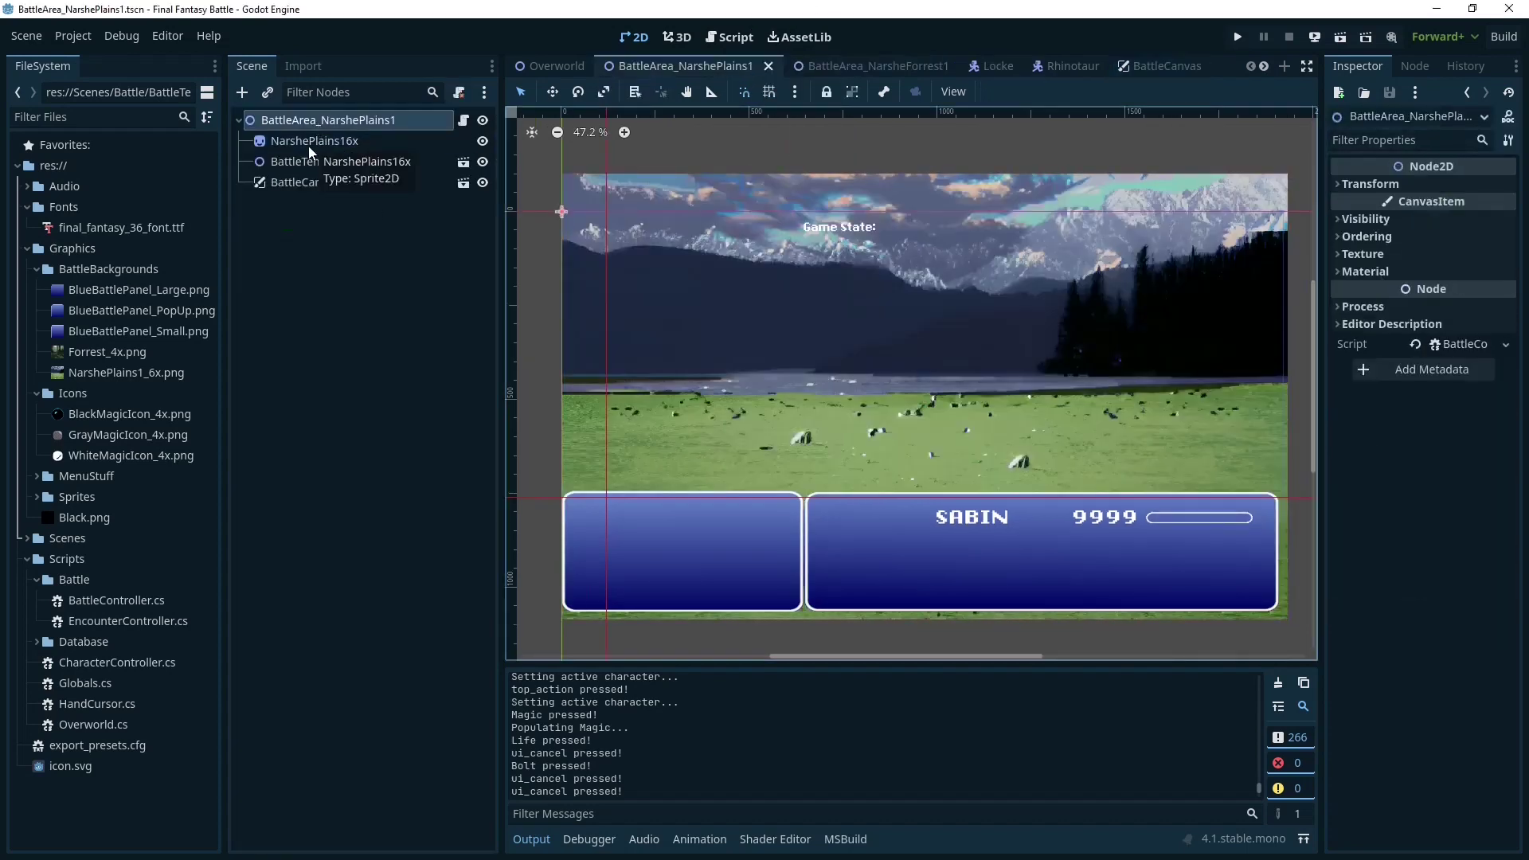
pyautogui.click(306, 163)
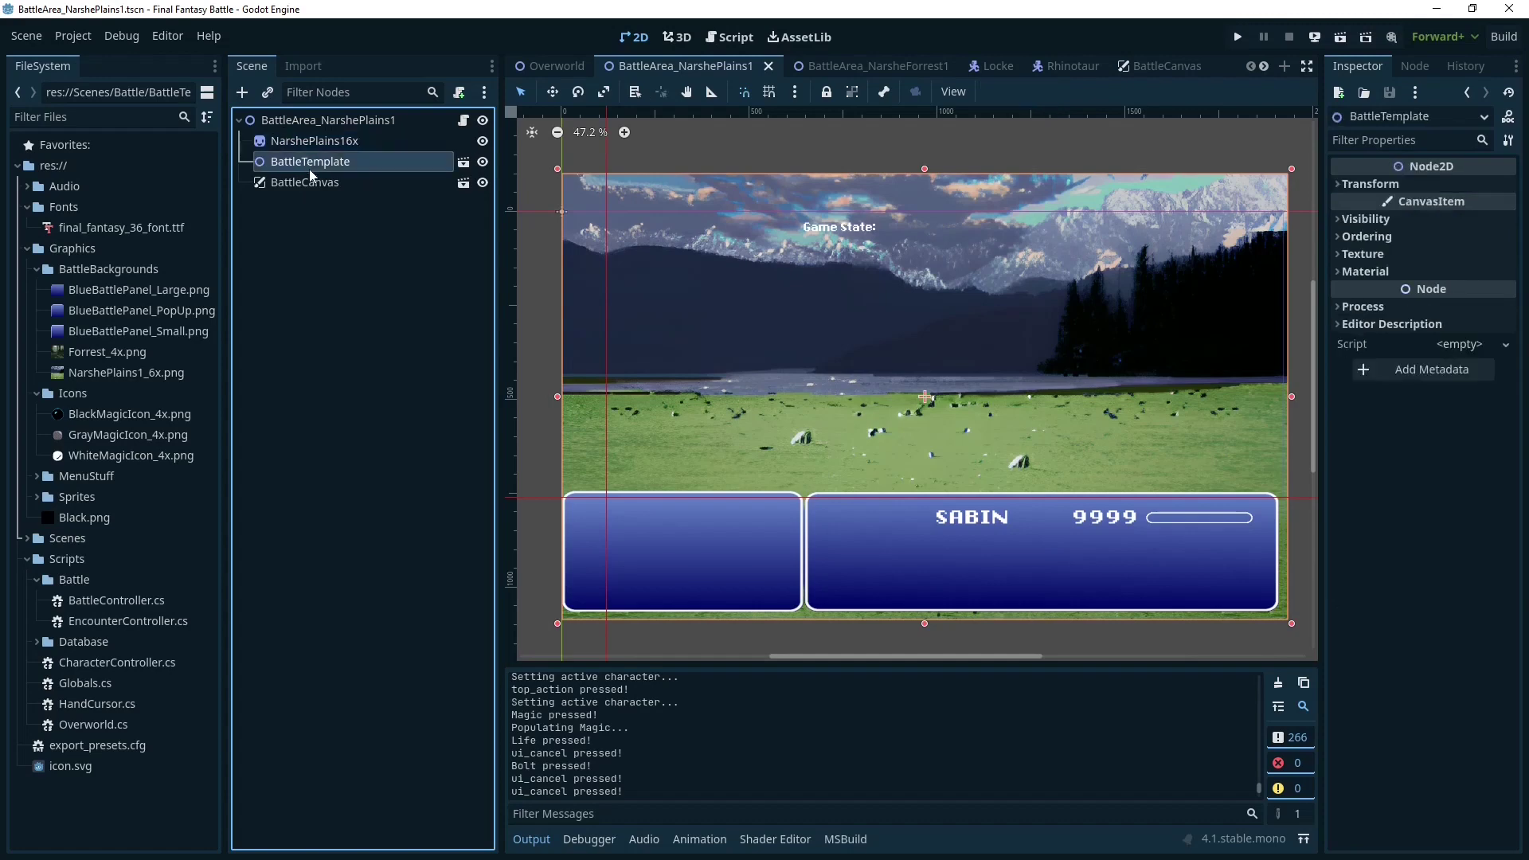
pyautogui.click(342, 183)
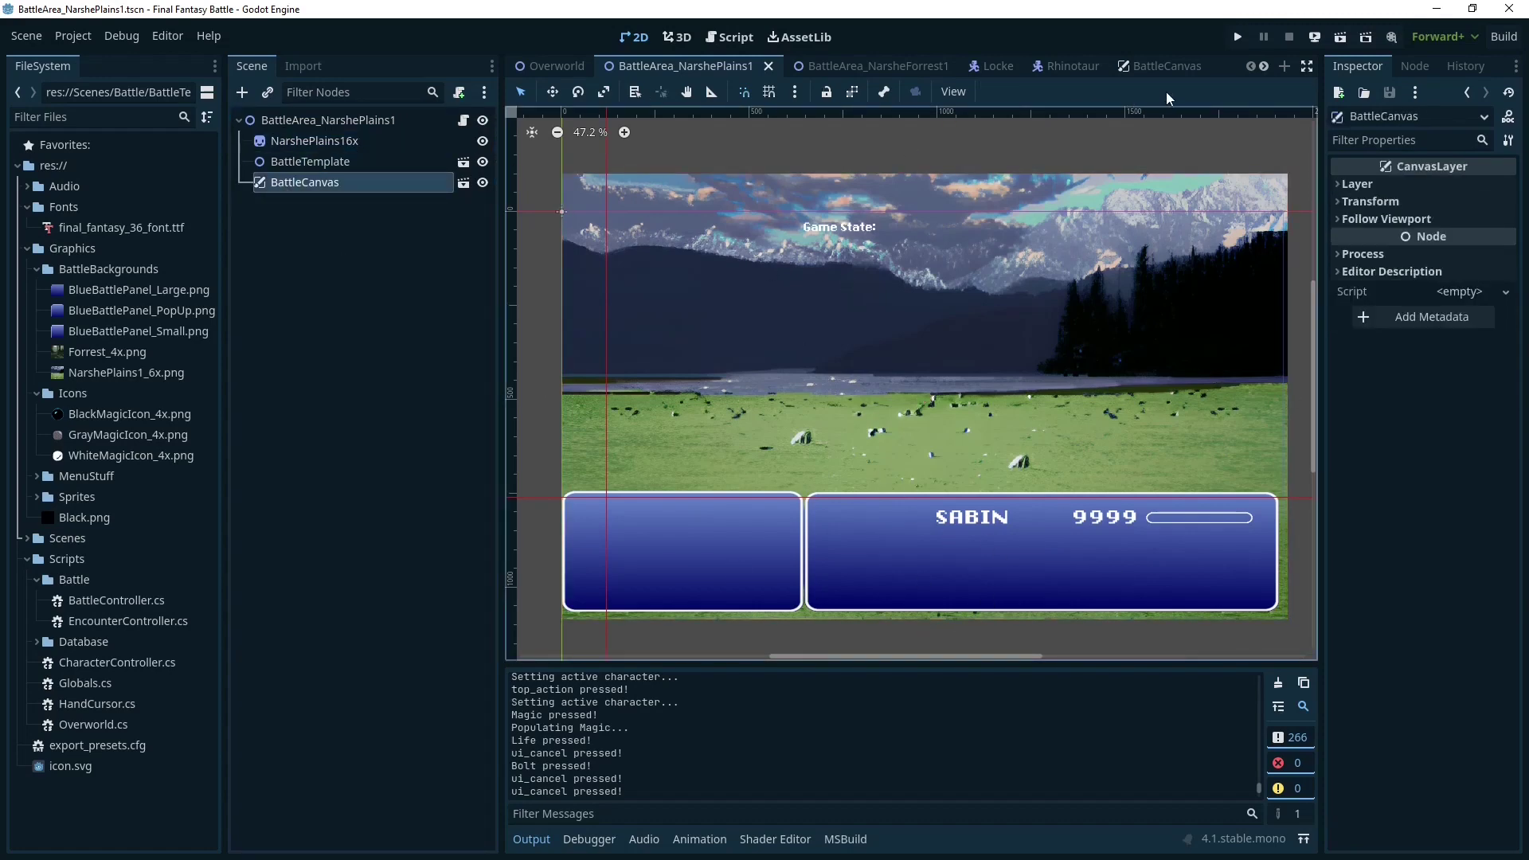
pyautogui.click(1161, 66)
# - Fill the canvas with a vertical gradient from pale lavender at top to deep blue at bottom
pyautogui.scroll(-1, 860, 367)
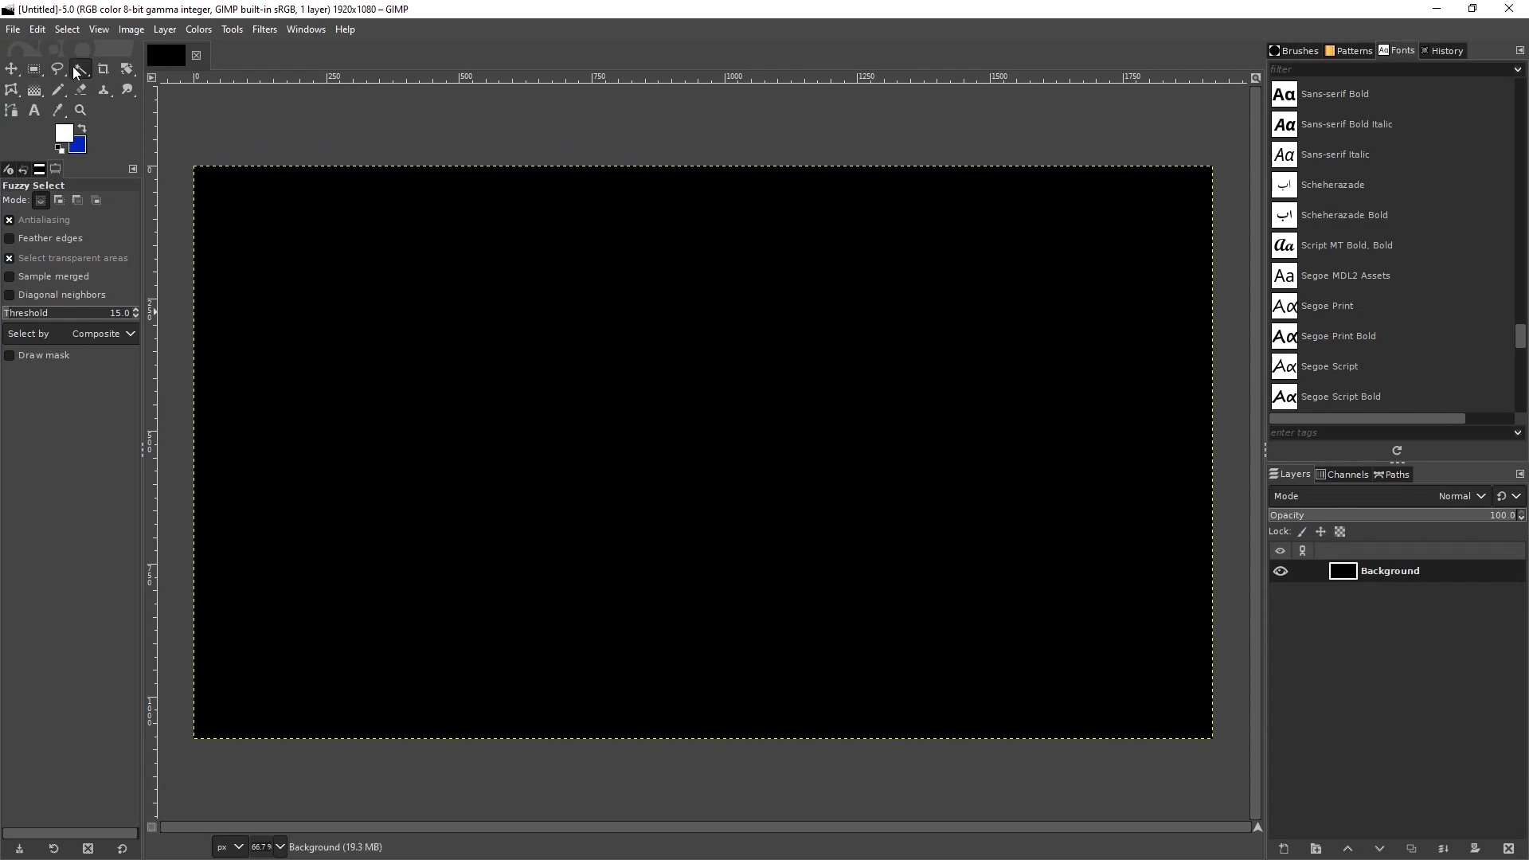
pyautogui.click(37, 84)
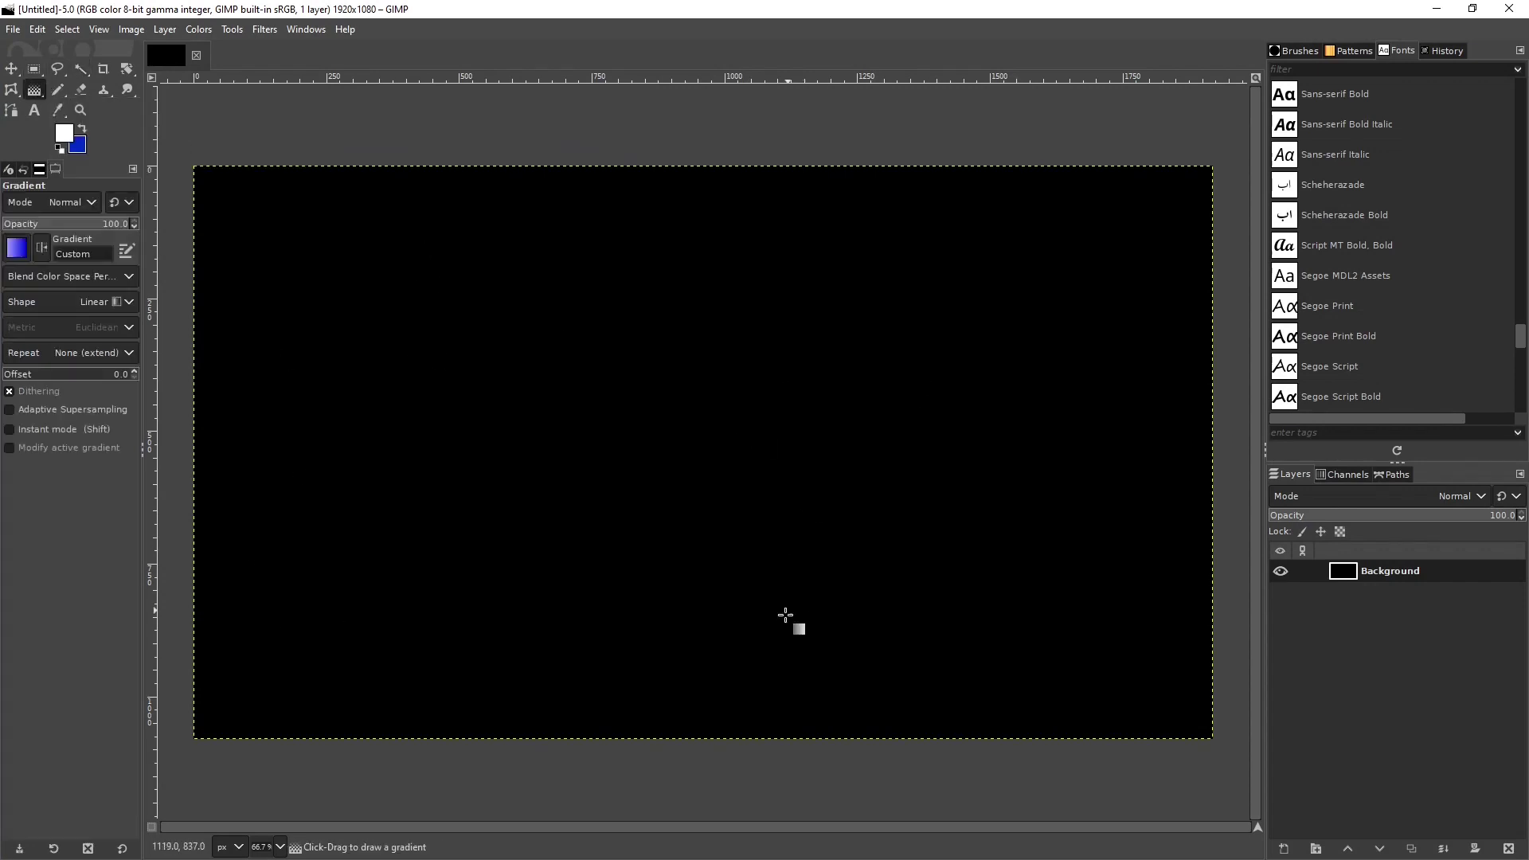
pyautogui.moveTo(749, 723); pyautogui.dragTo(751, 179)
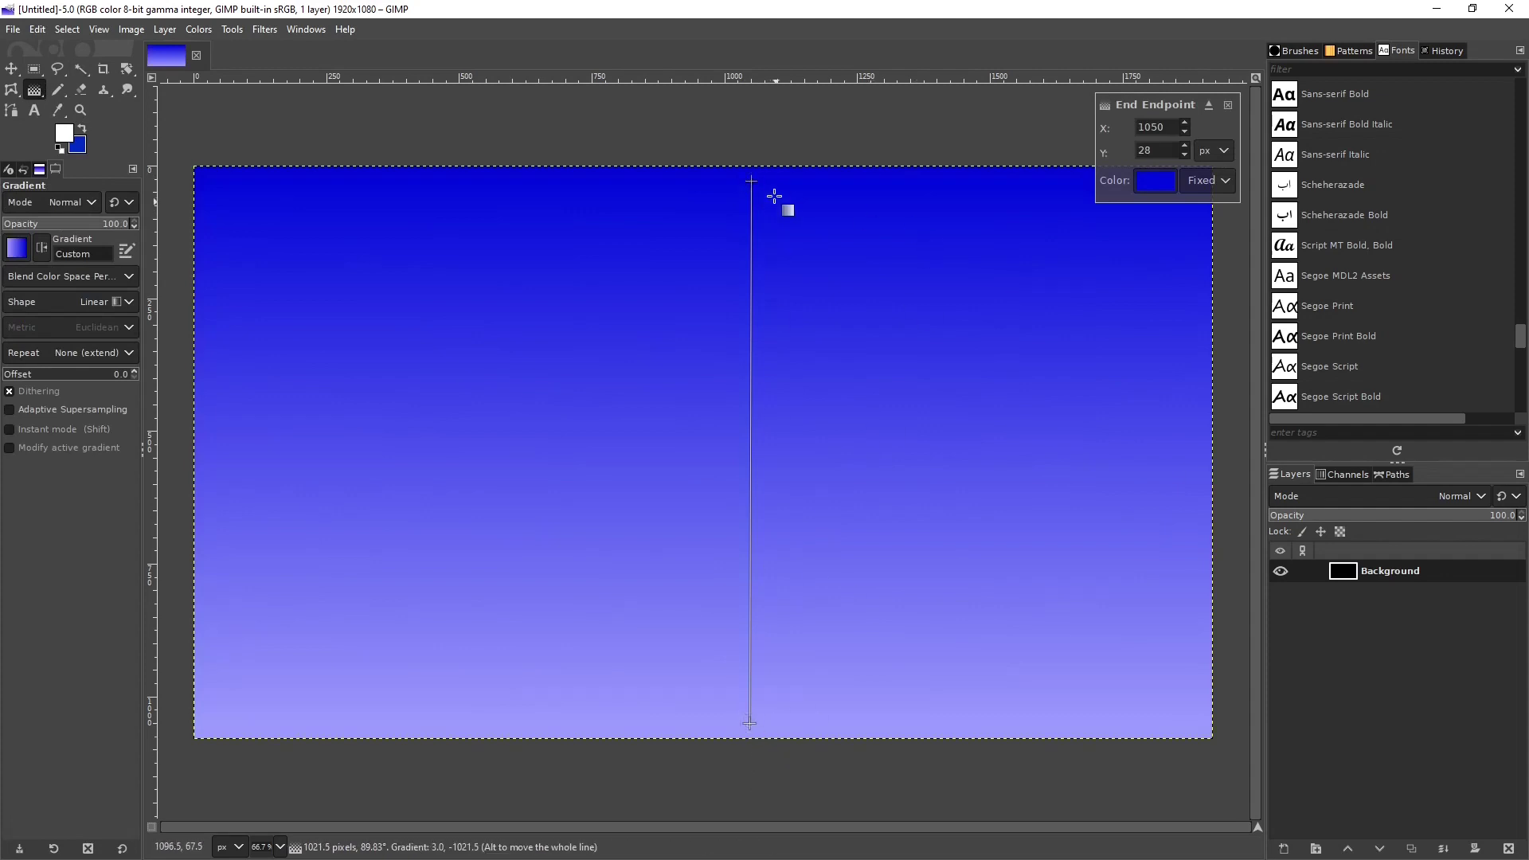
pyautogui.moveTo(751, 179); pyautogui.dragTo(760, 3)
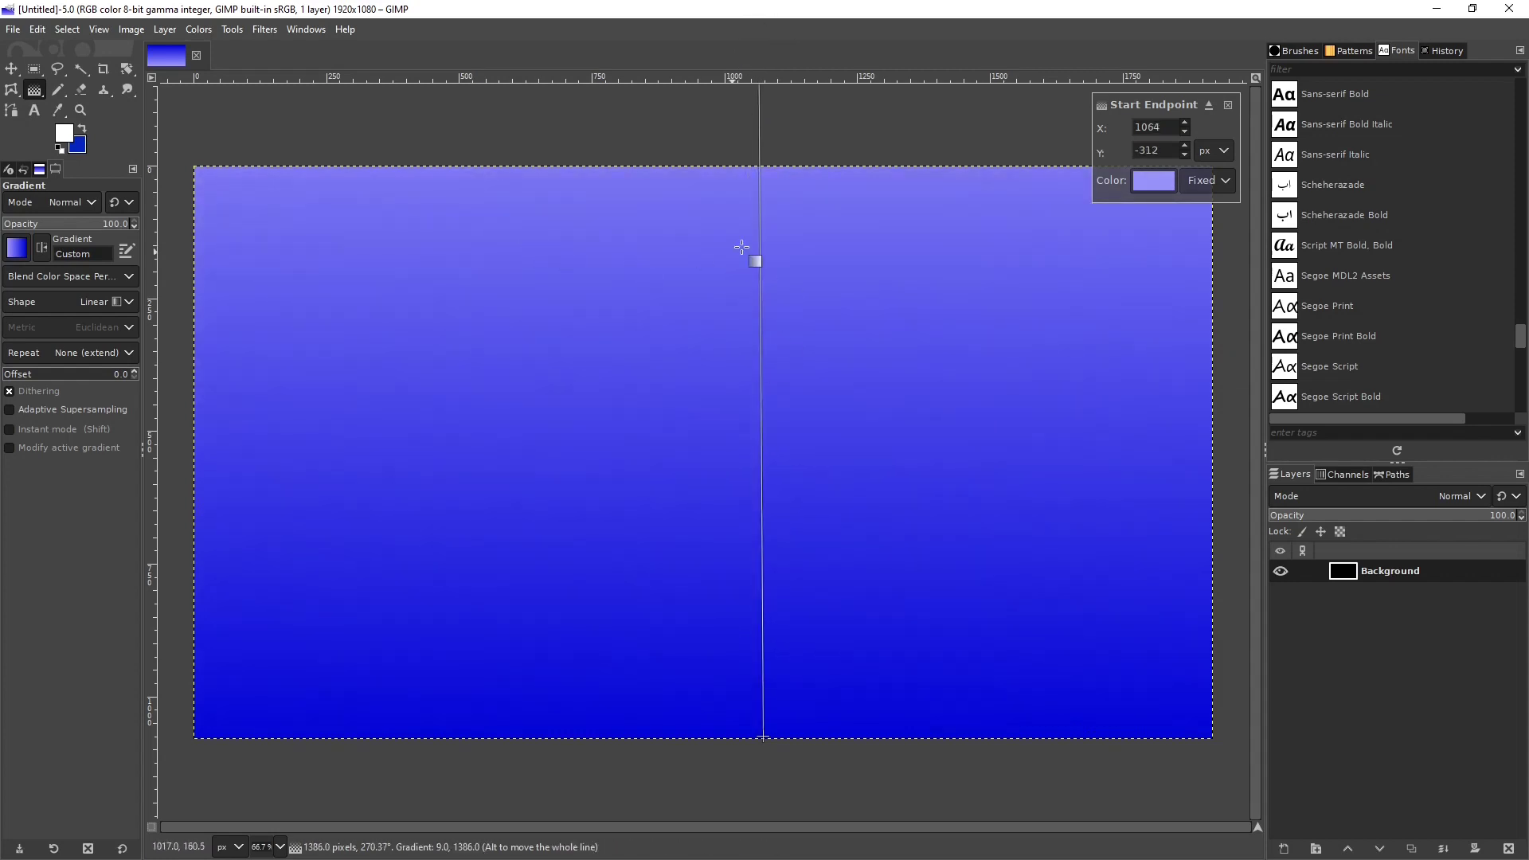
# - Select a non-fixed rectangle over nearly the whole canvas with 29.2-radius rounded corners
pyautogui.press('r')
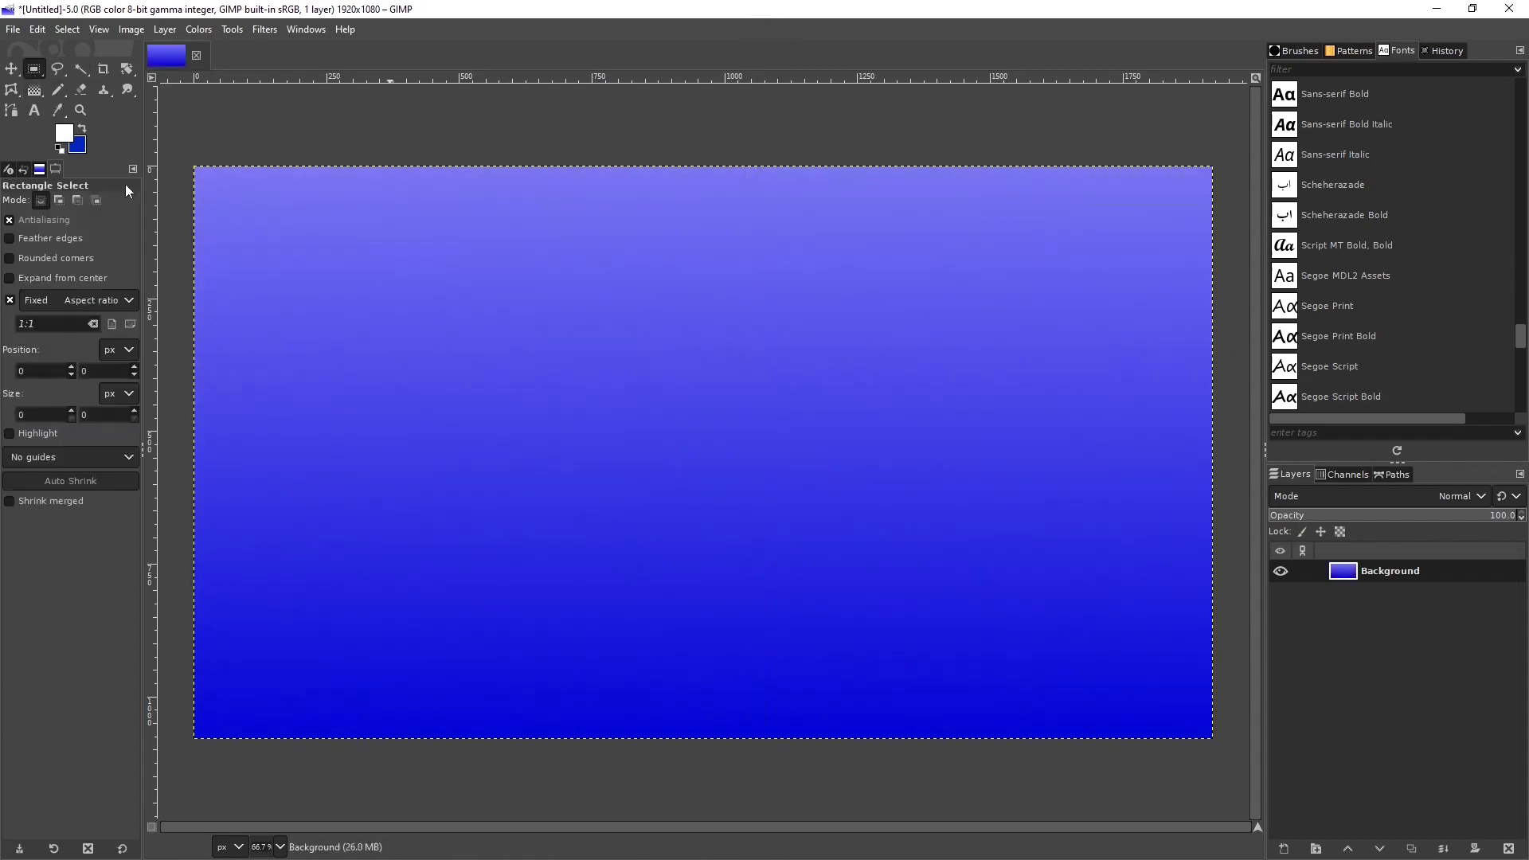
pyautogui.moveTo(200, 176); pyautogui.dragTo(1127, 633)
pyautogui.click(12, 303)
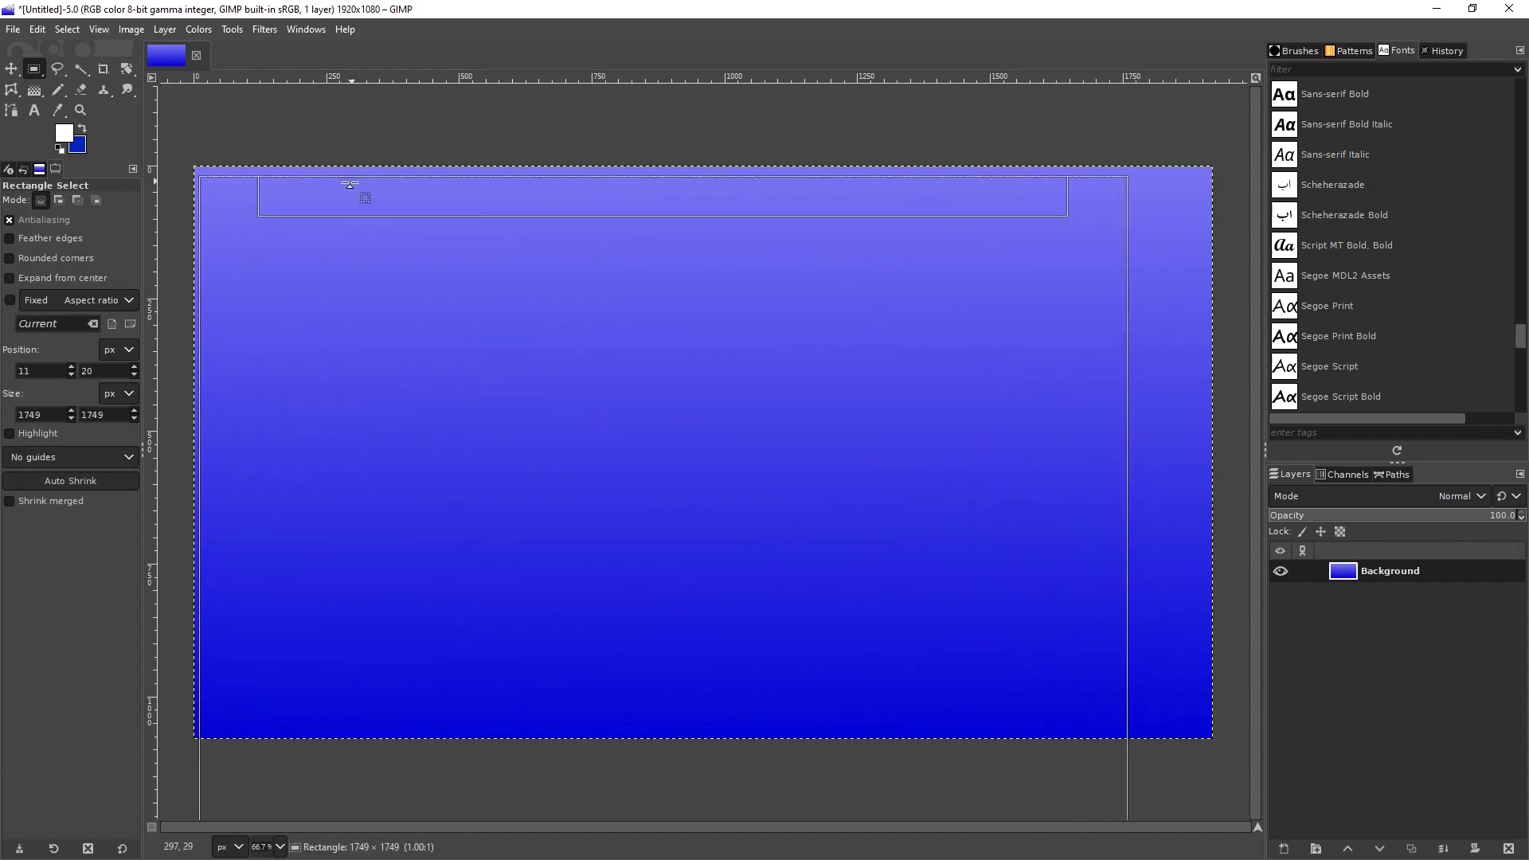
pyautogui.click(283, 169)
pyautogui.moveTo(197, 169); pyautogui.dragTo(1207, 734)
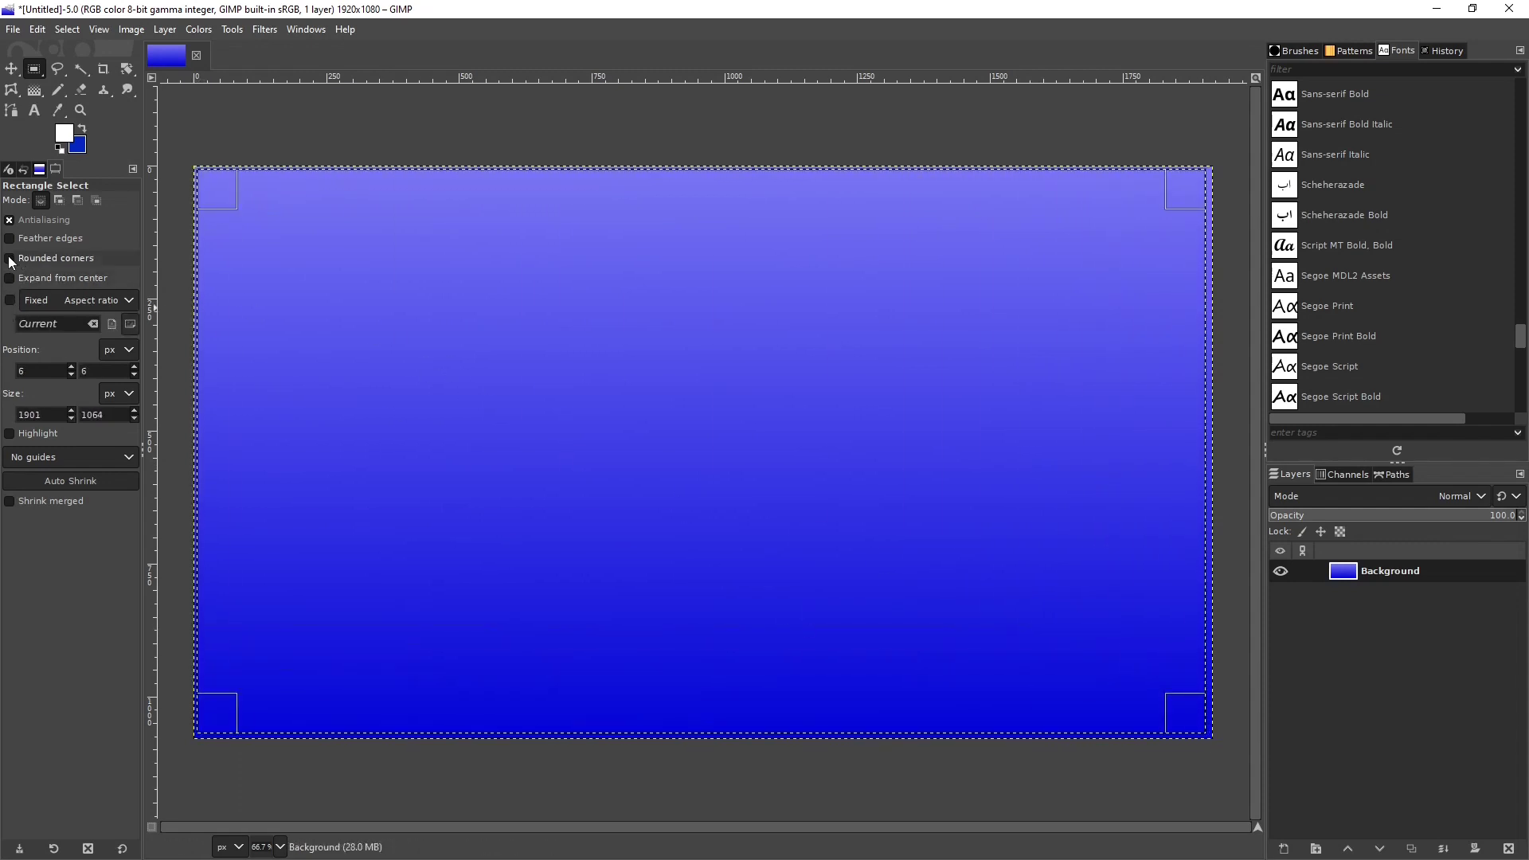
pyautogui.click(10, 260)
pyautogui.moveTo(88, 279)
pyautogui.mouseDown()
pyautogui.moveTo(120, 277)
pyautogui.moveTo(99, 277)
pyautogui.mouseUp()
# - Dismiss the Edit menu and switch to the Pencil tool
pyautogui.click(67, 30)
pyautogui.moveTo(171, 17)
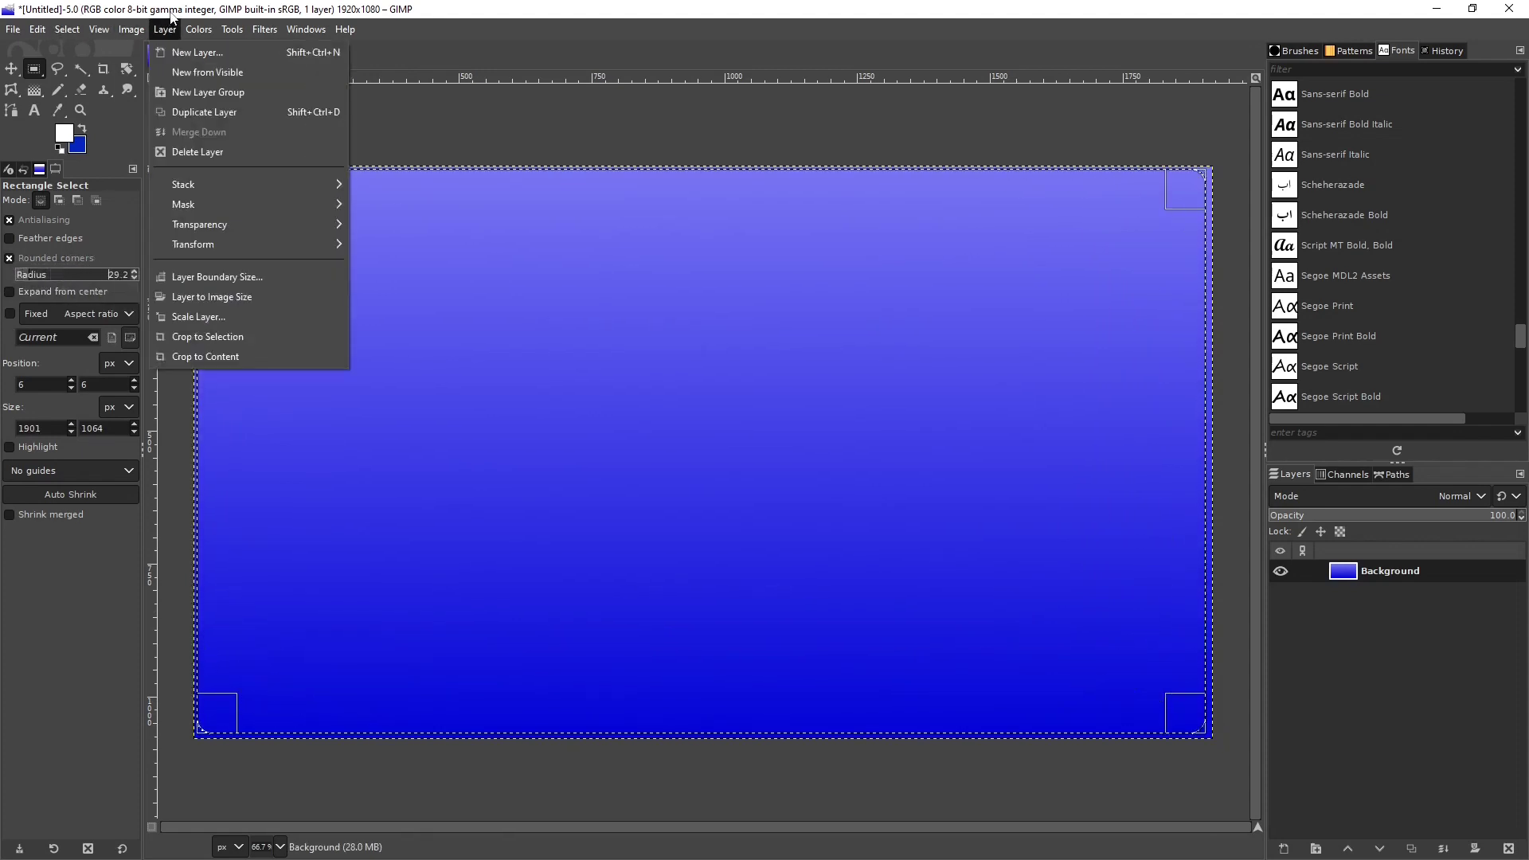
pyautogui.press('Escape')
pyautogui.click(57, 89)
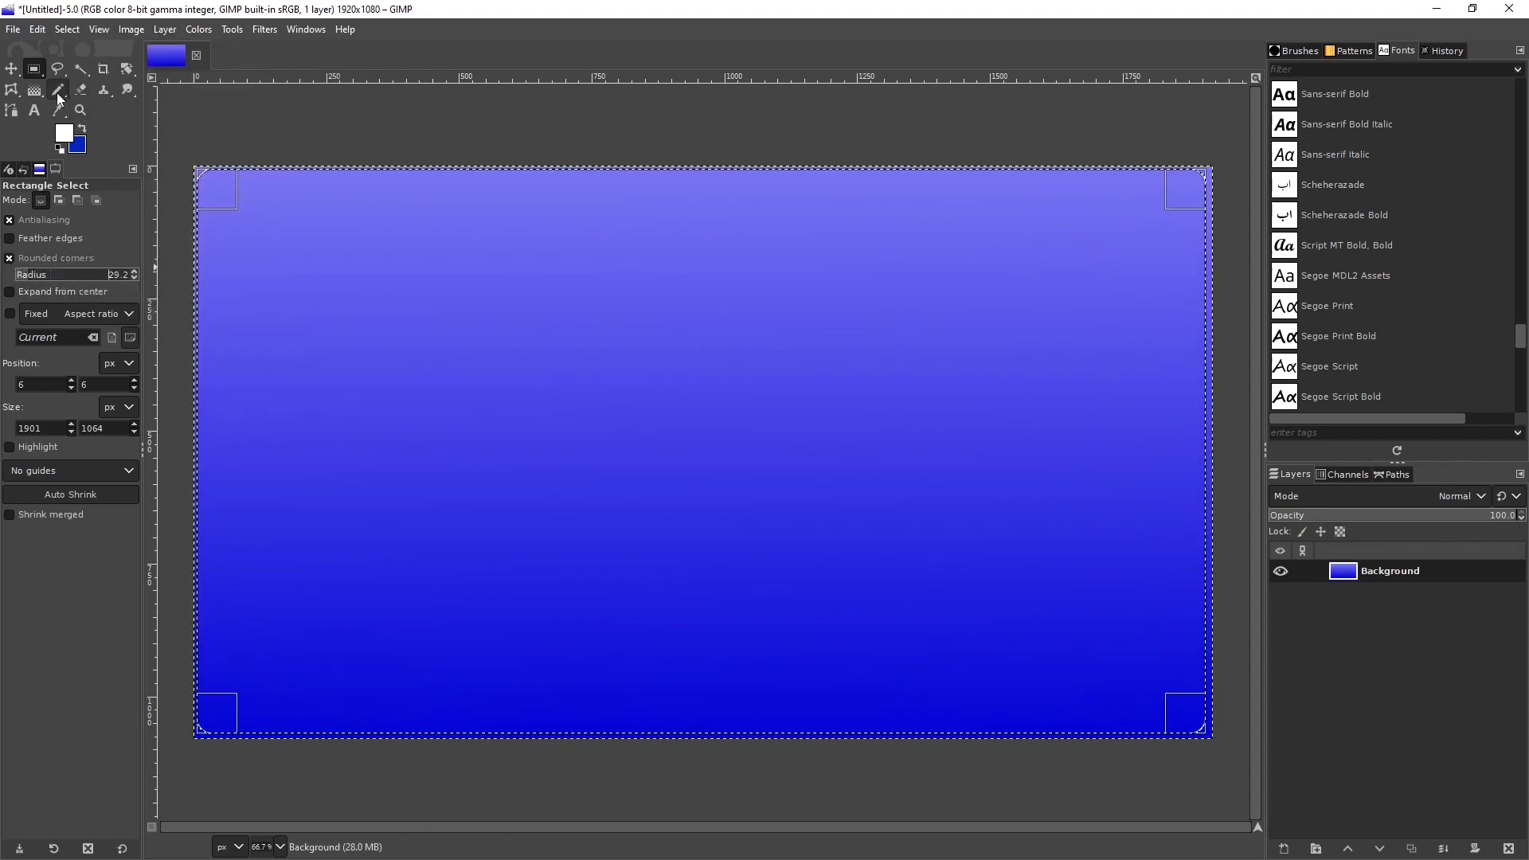
# - Set the foreground colour to white and stroke the selection with the Paintbrush
pyautogui.click(65, 137)
pyautogui.click(1332, 426)
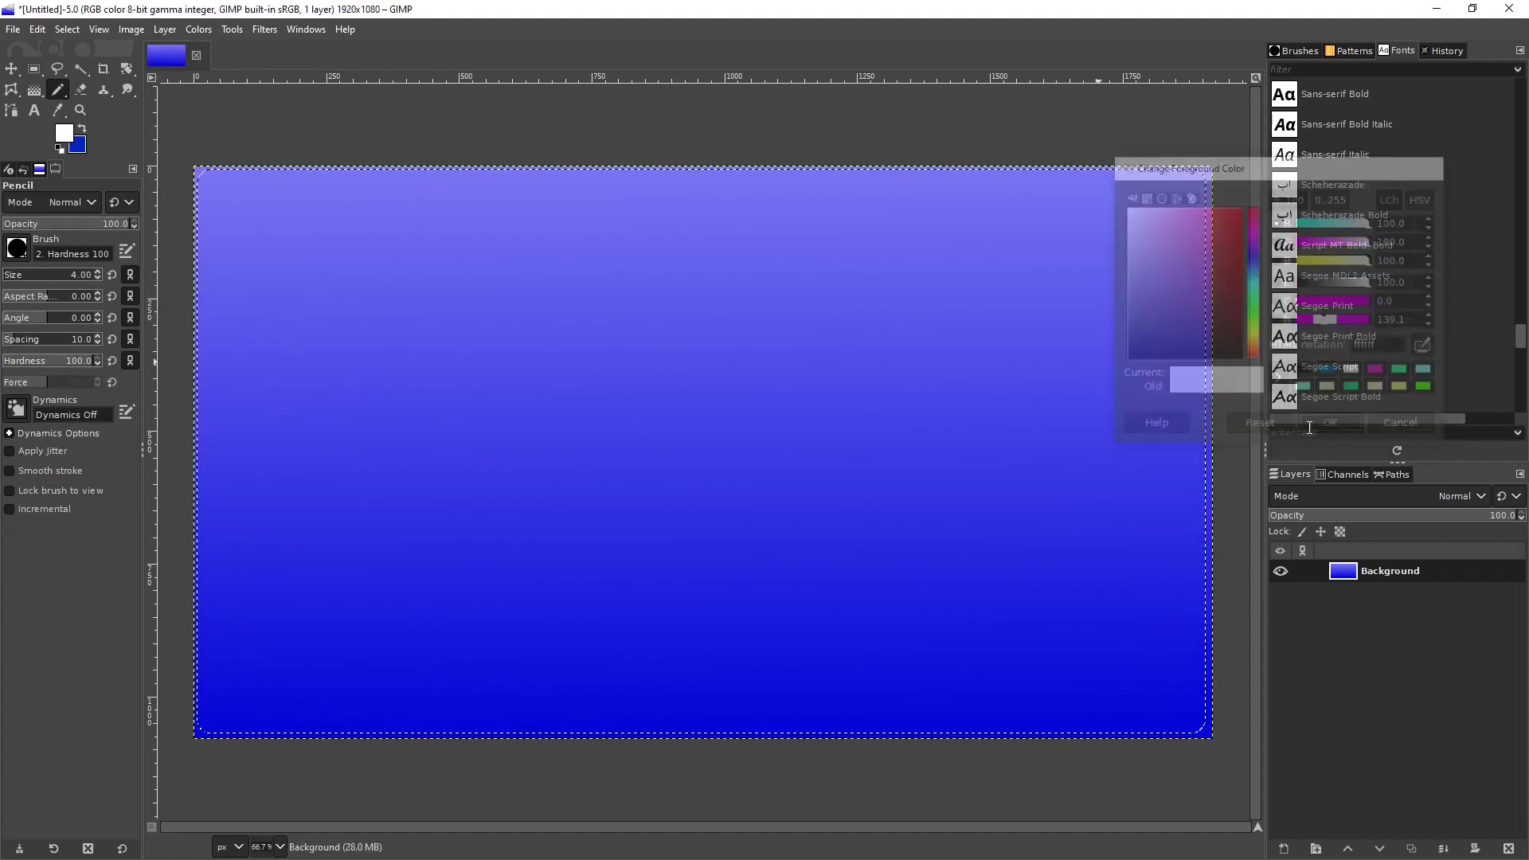
pyautogui.click(67, 30)
pyautogui.moveTo(41, 34)
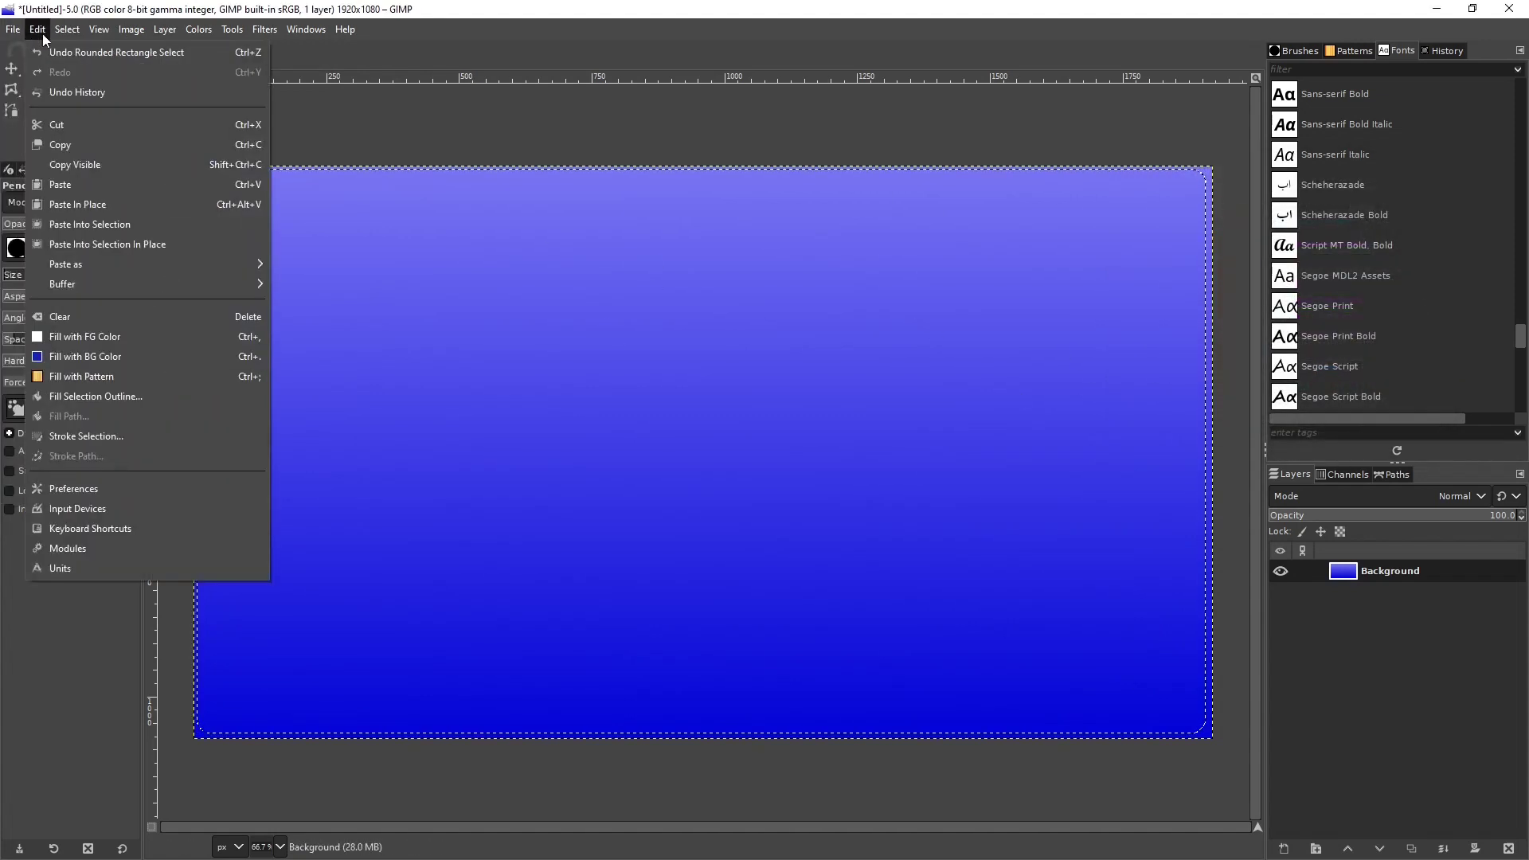
pyautogui.click(147, 436)
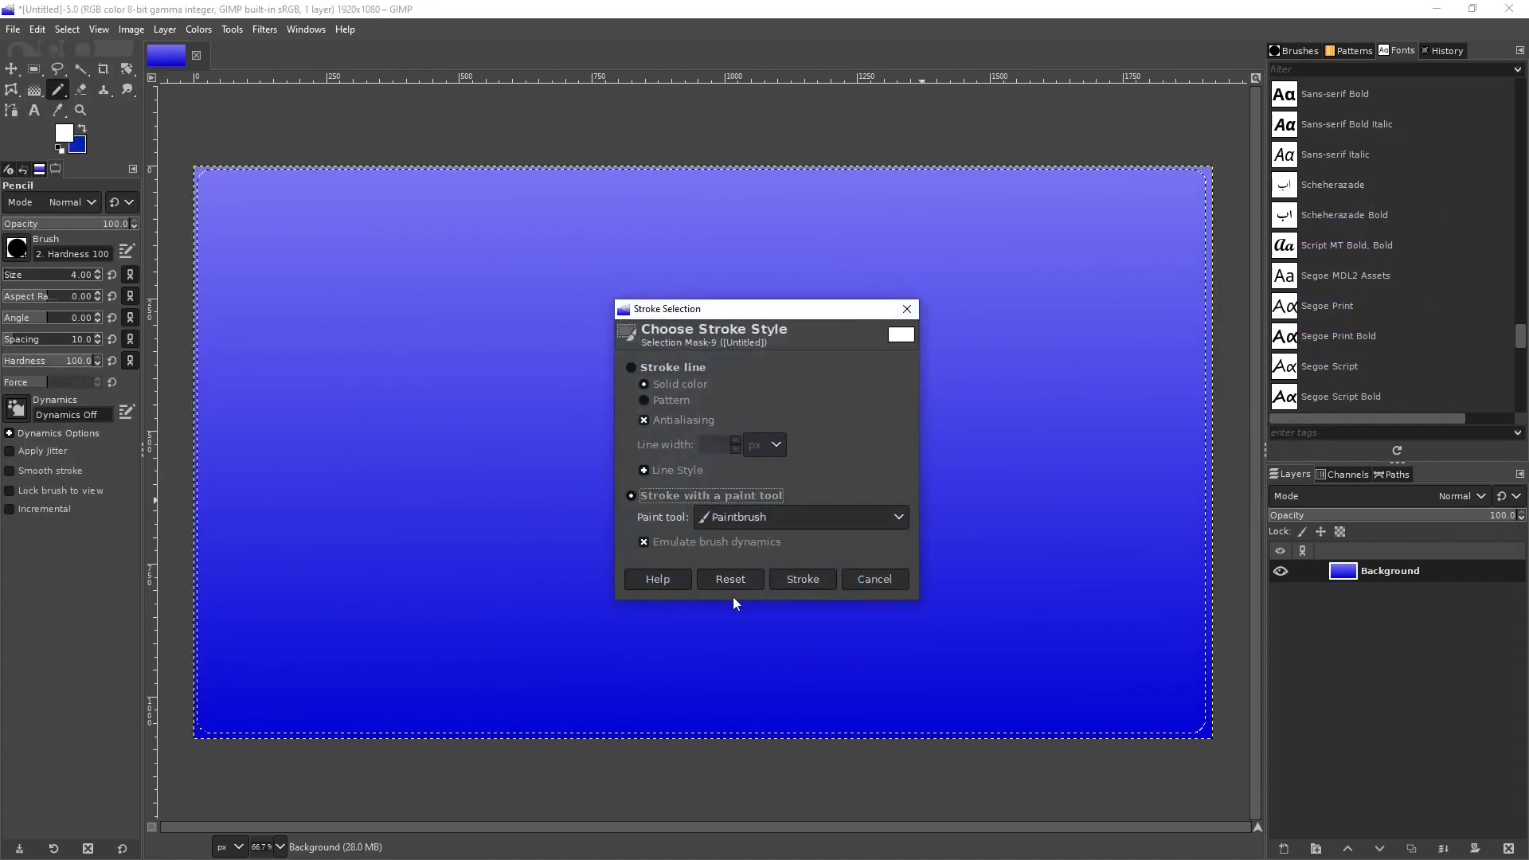
pyautogui.click(799, 579)
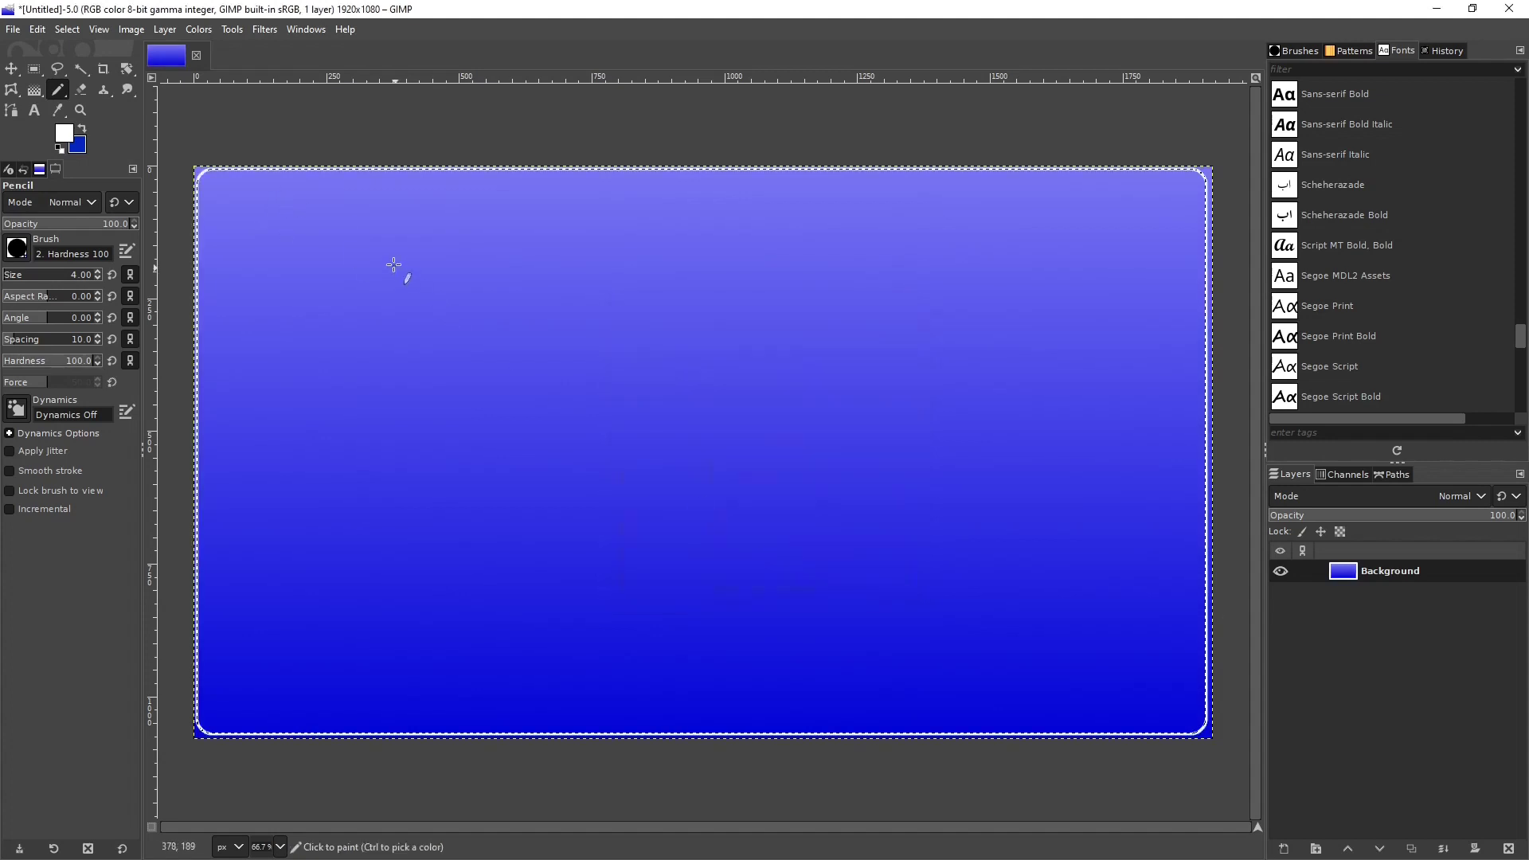
# - Raise the brush size to 13 and reopen Stroke Selection to stroke again
pyautogui.keyDown('ctrl'); pyautogui.scroll(2, 374, 243); pyautogui.keyUp('ctrl')
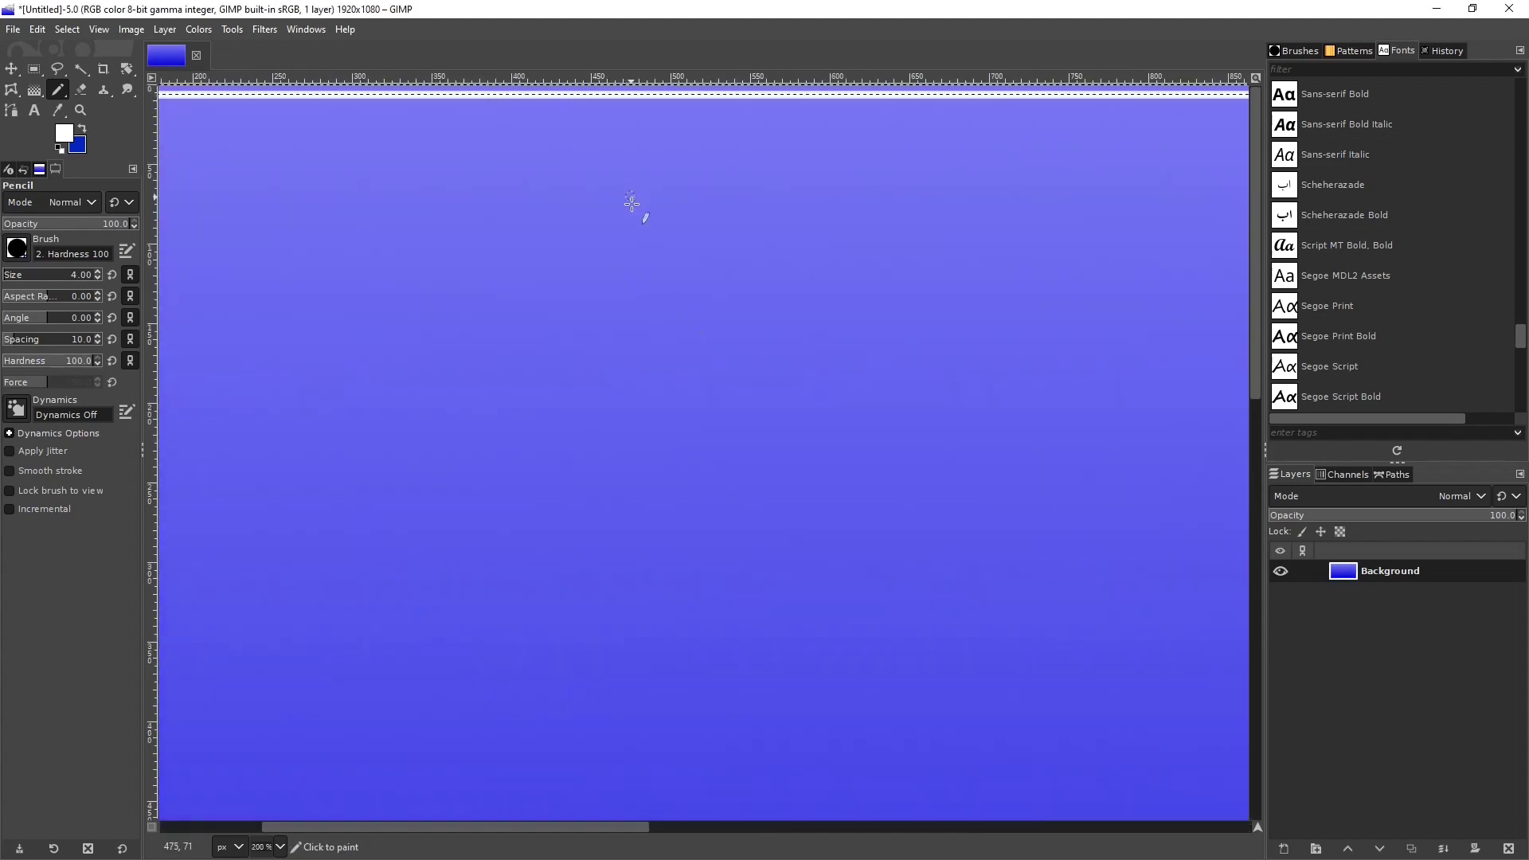
pyautogui.keyDown('ctrl'); pyautogui.scroll(-2, 631, 205); pyautogui.keyUp('ctrl')
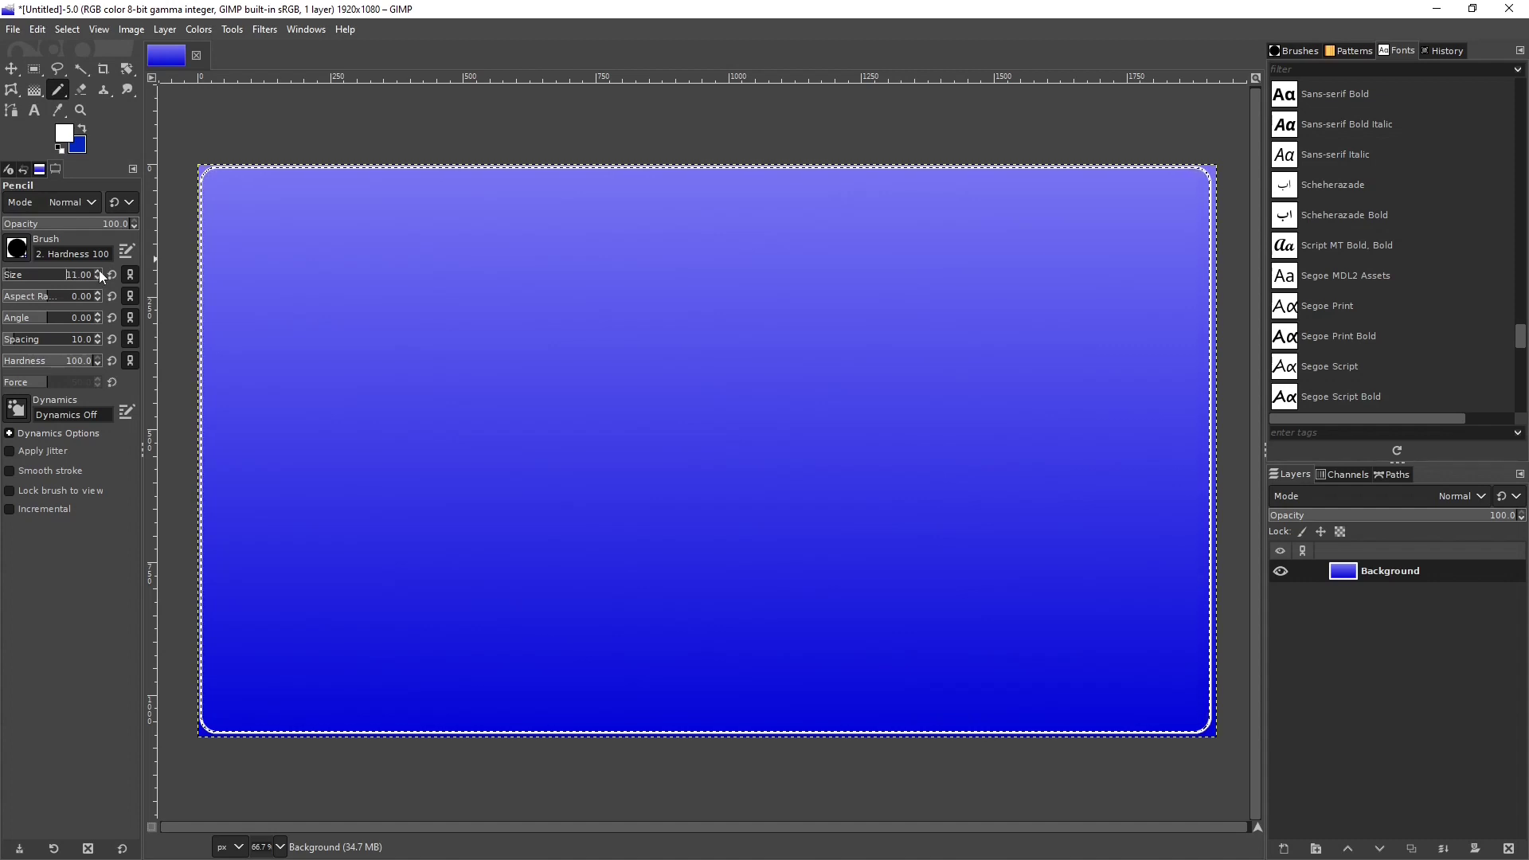
pyautogui.click(65, 30)
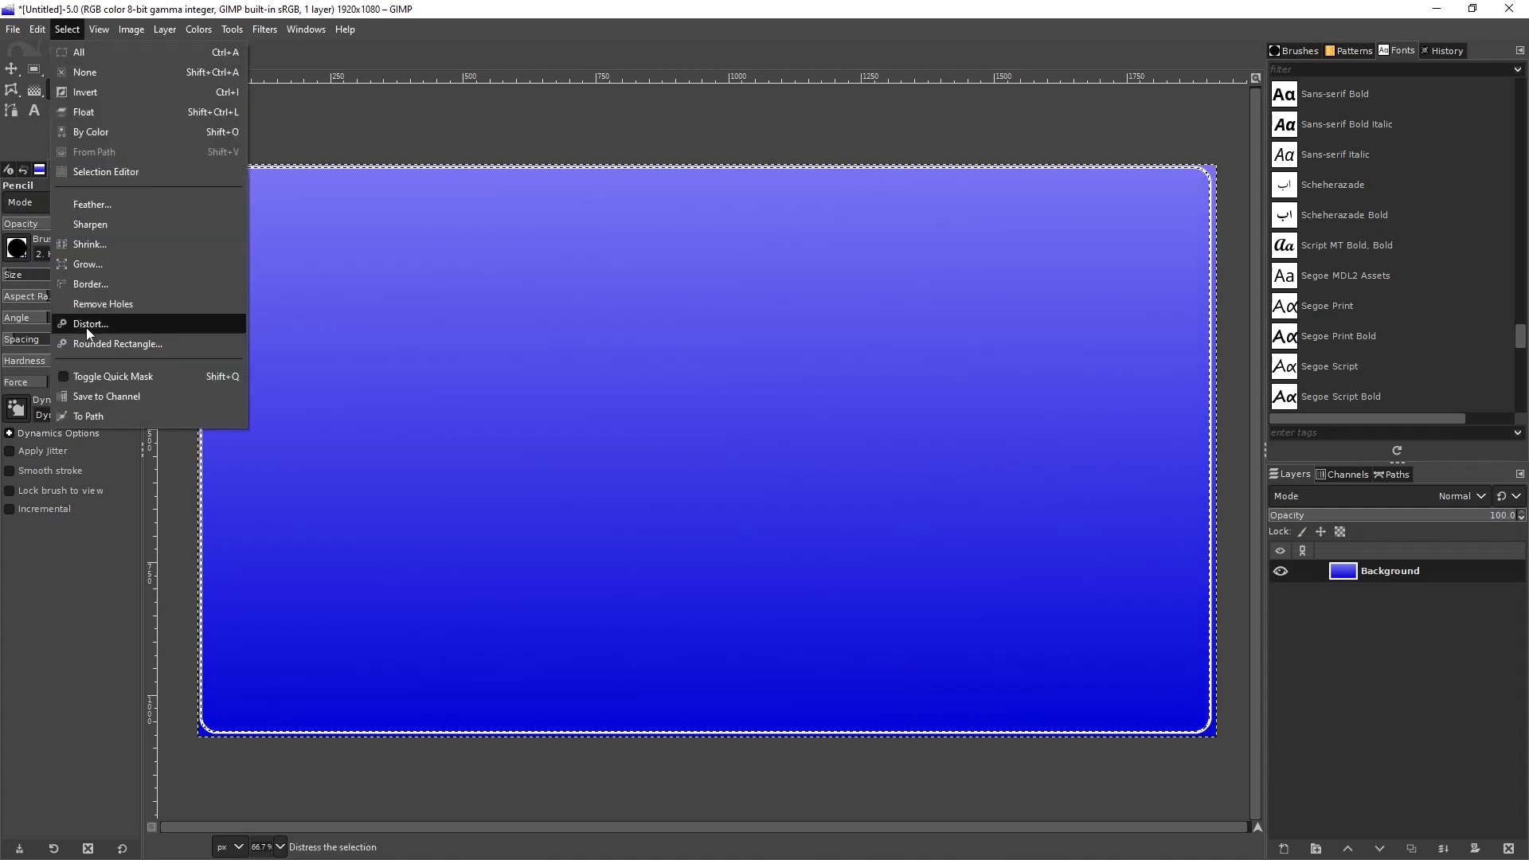
pyautogui.press('Left')
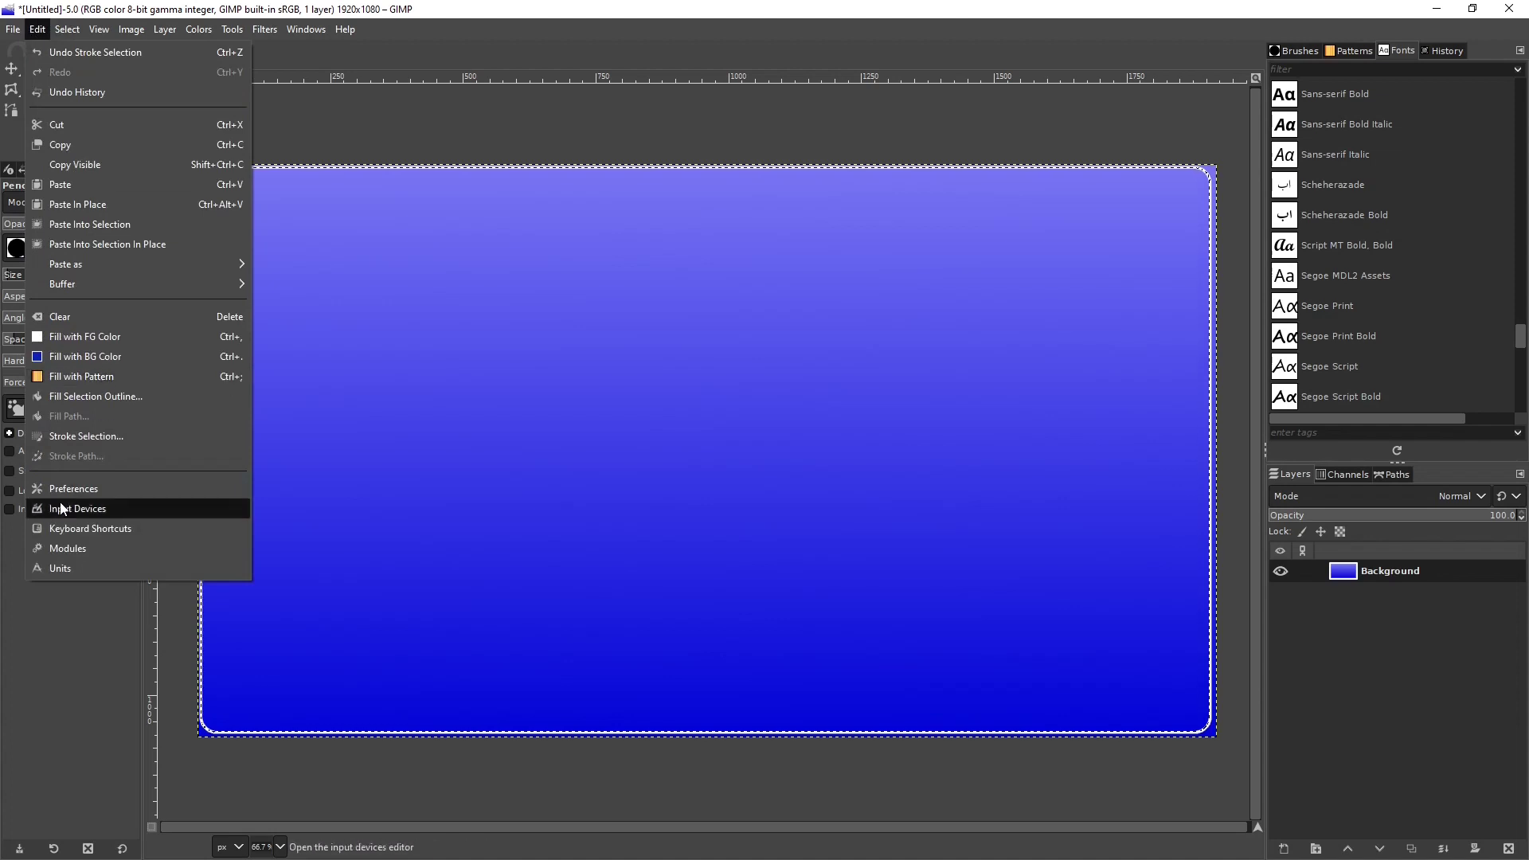
pyautogui.click(112, 438)
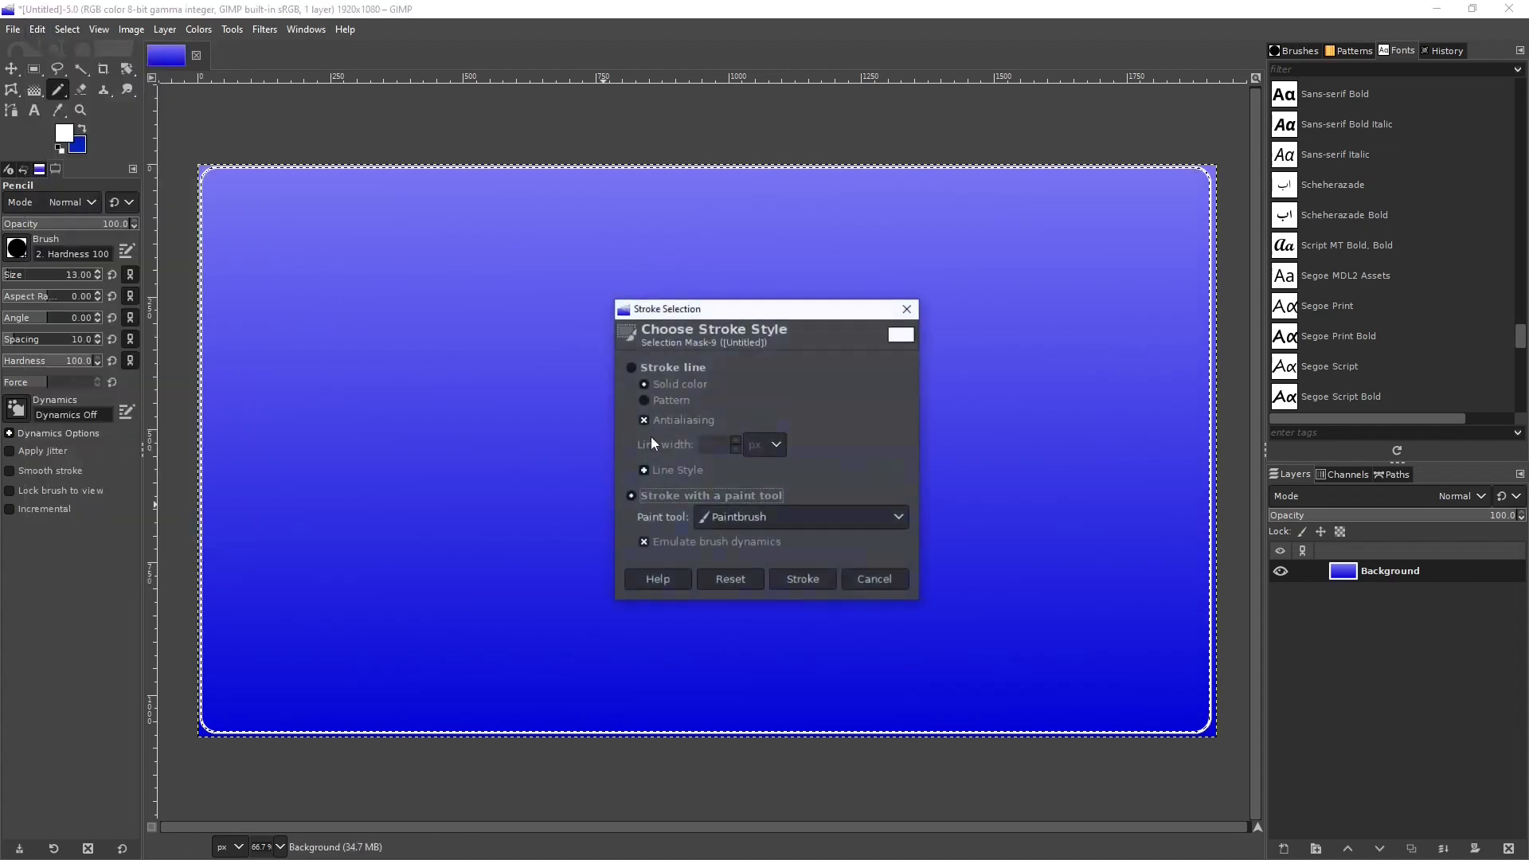
pyautogui.click(817, 579)
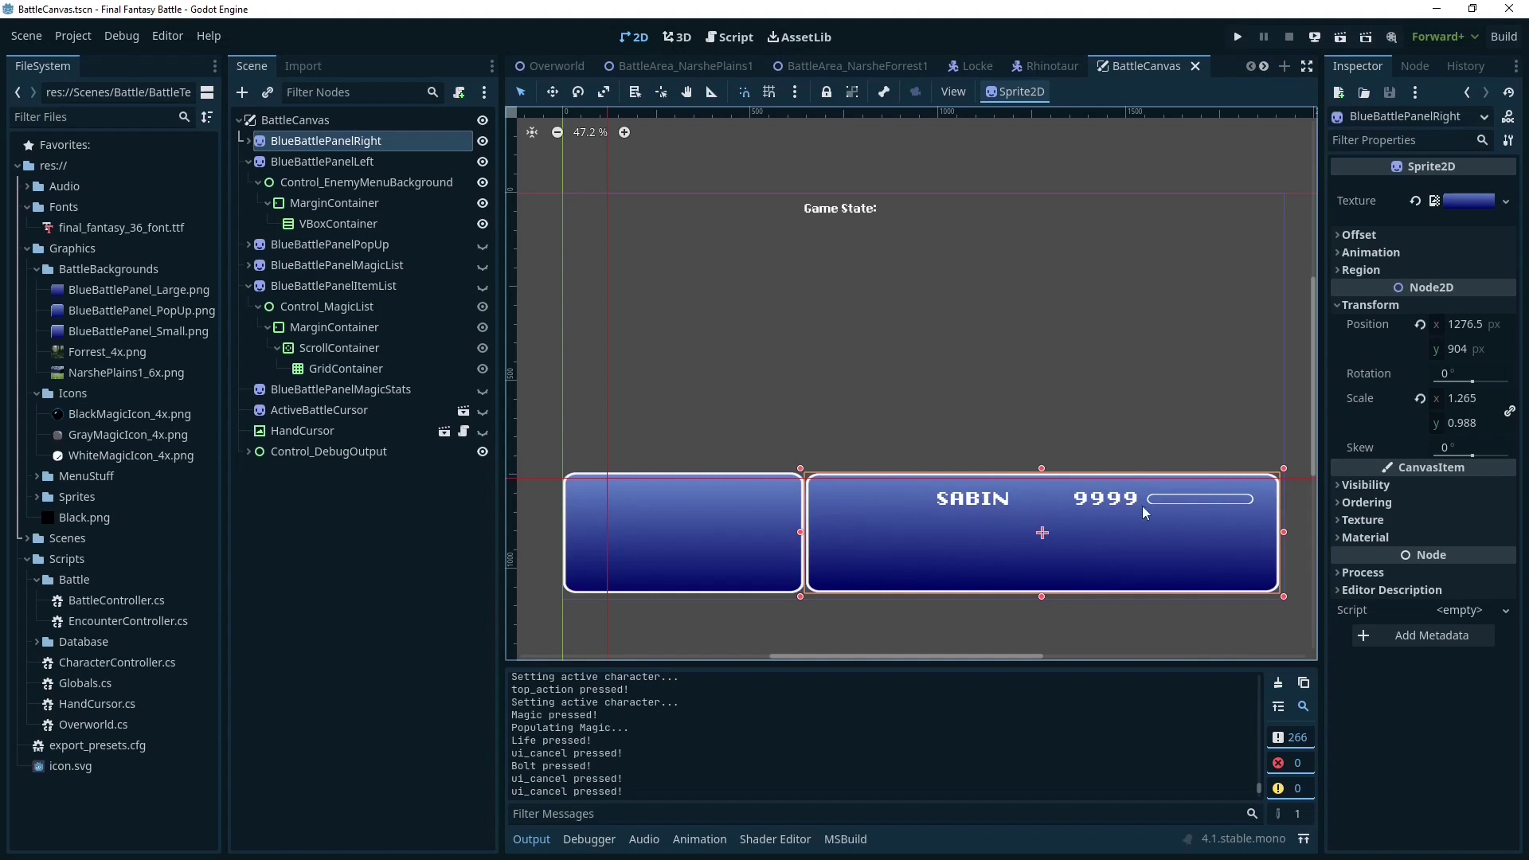
# - Collapse the left panel and item list nodes, expand BlueBattlePanelRight, and select Control_PartyMenuBackground
pyautogui.click(1077, 499)
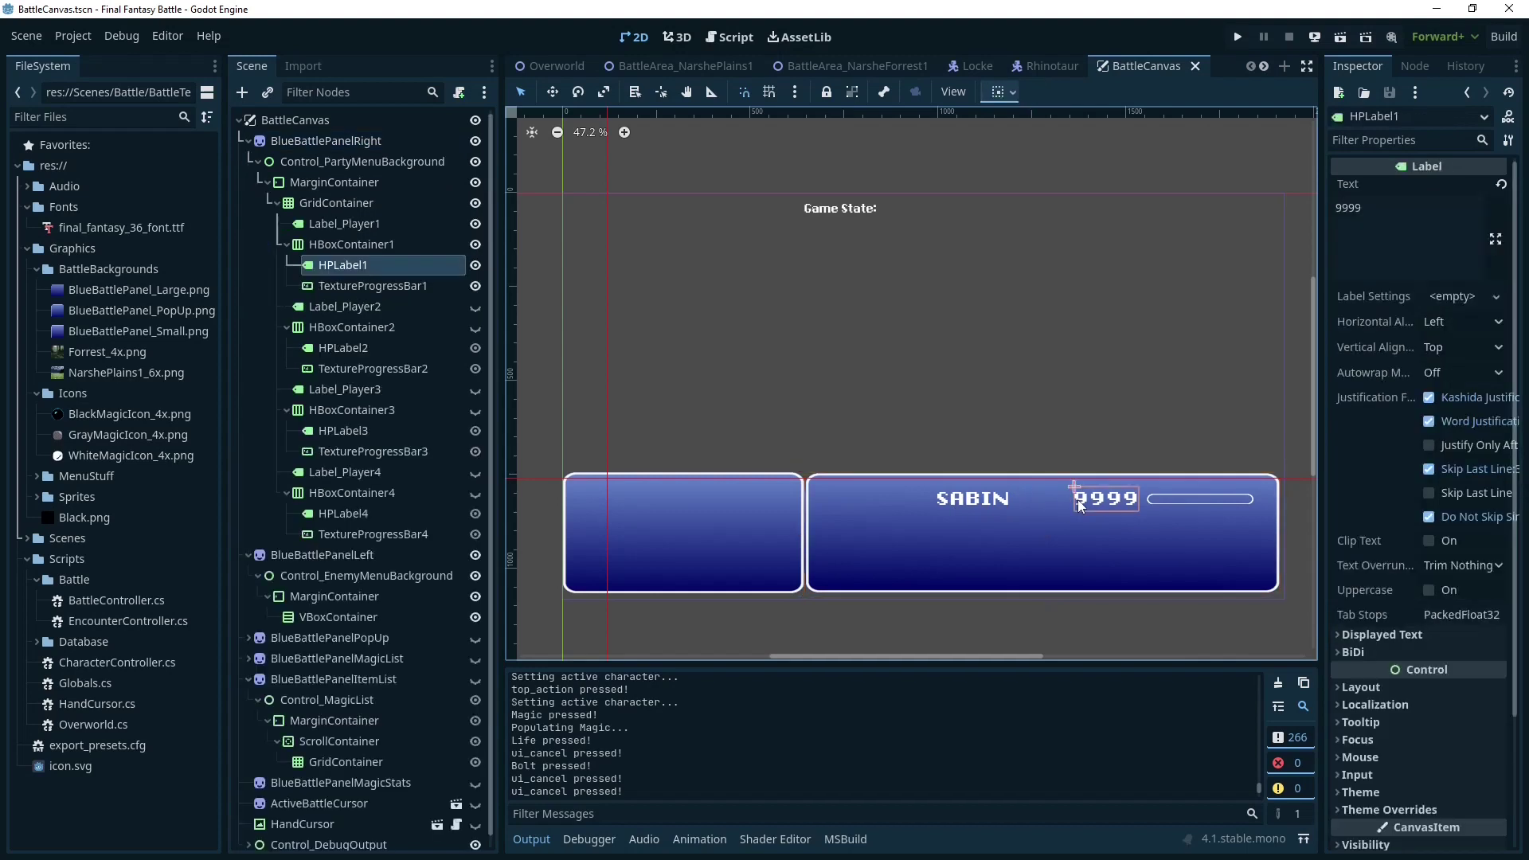
pyautogui.click(312, 146)
pyautogui.click(250, 144)
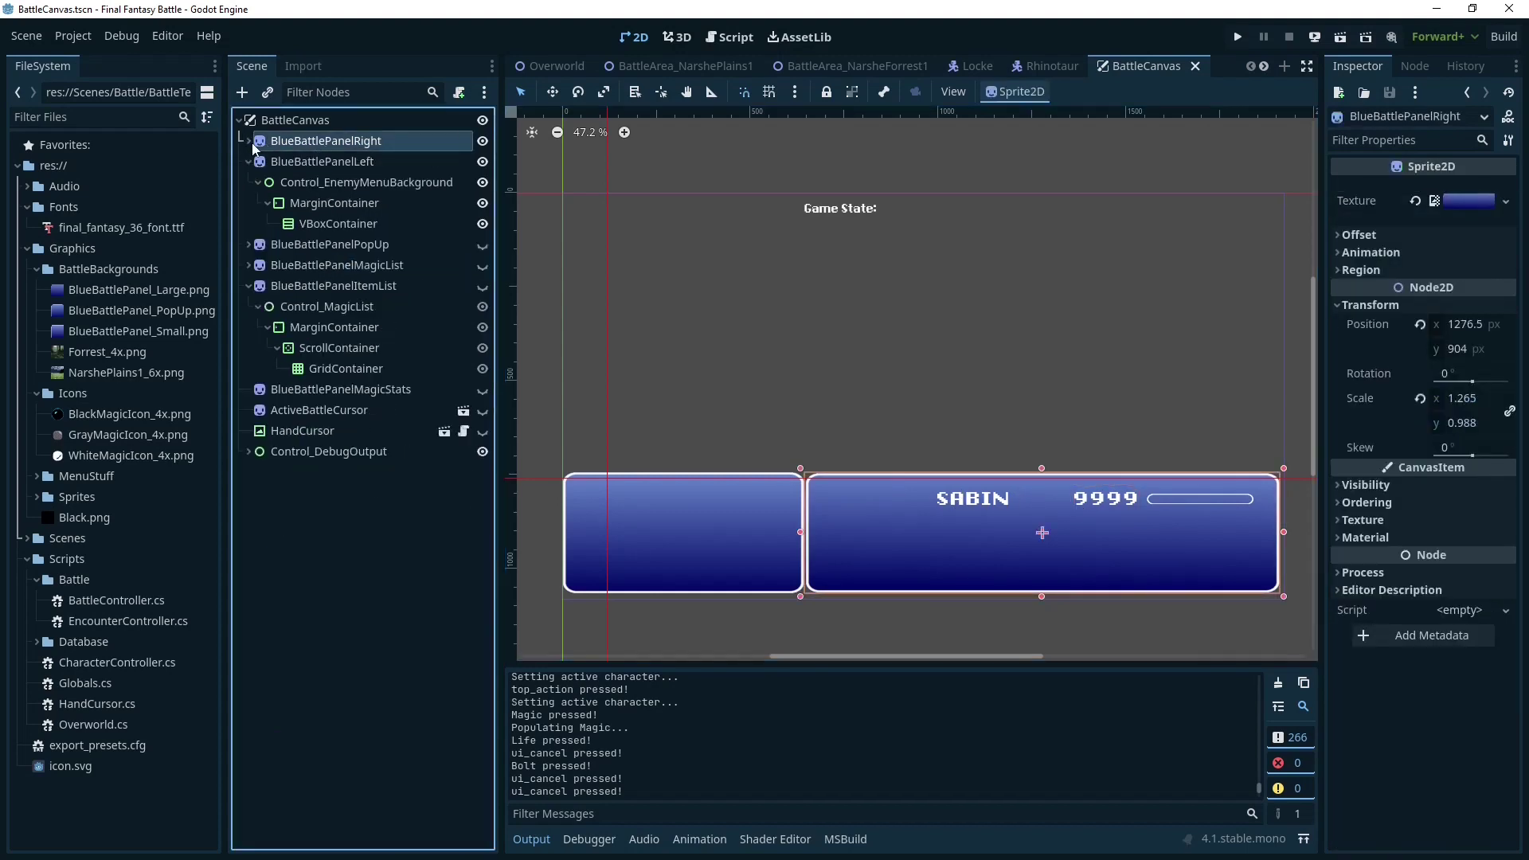
pyautogui.click(313, 165)
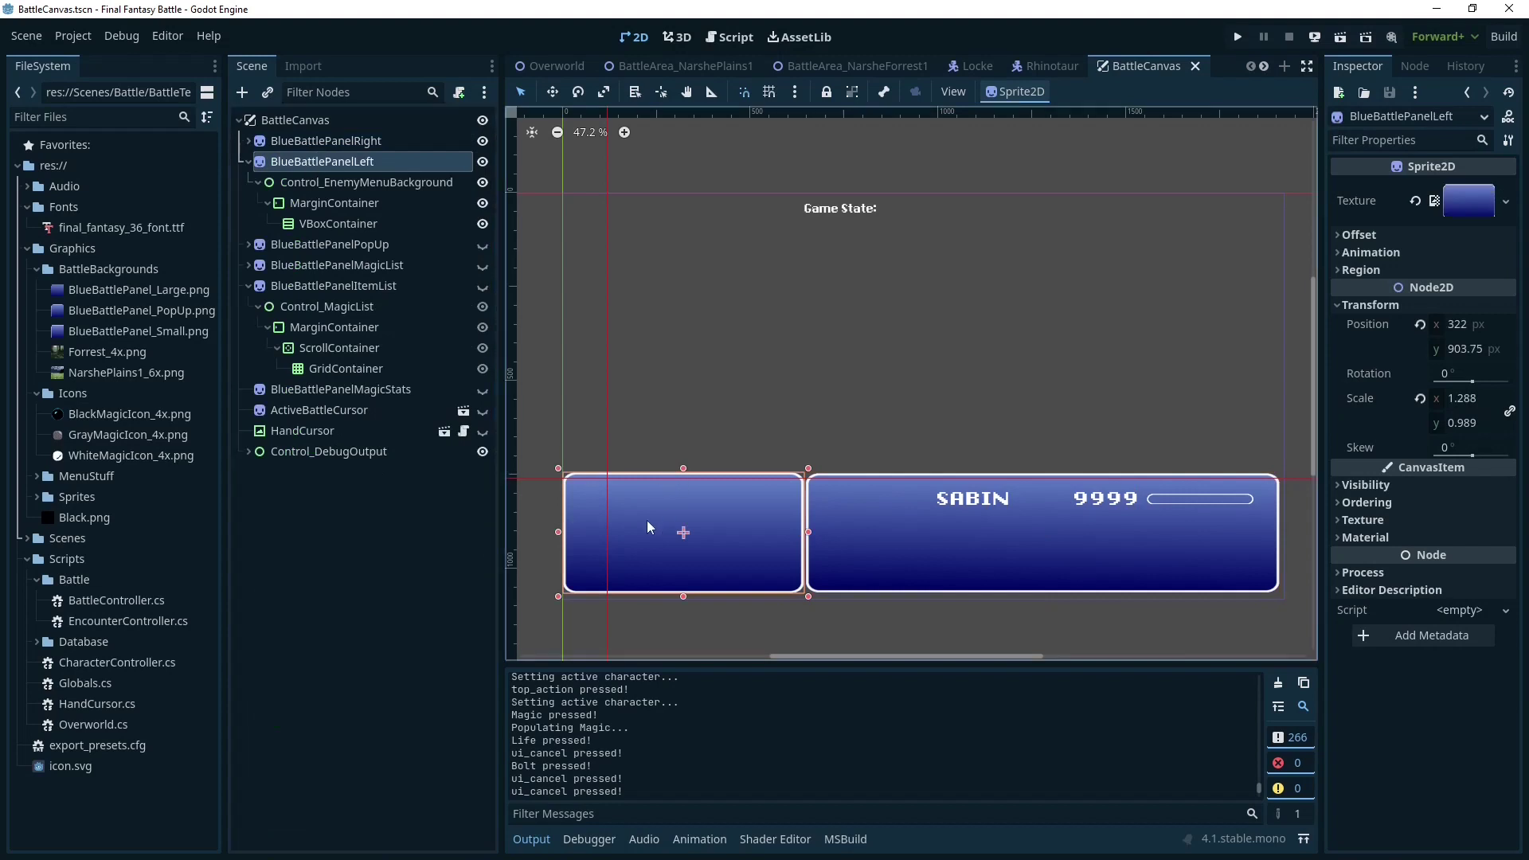
pyautogui.click(291, 142)
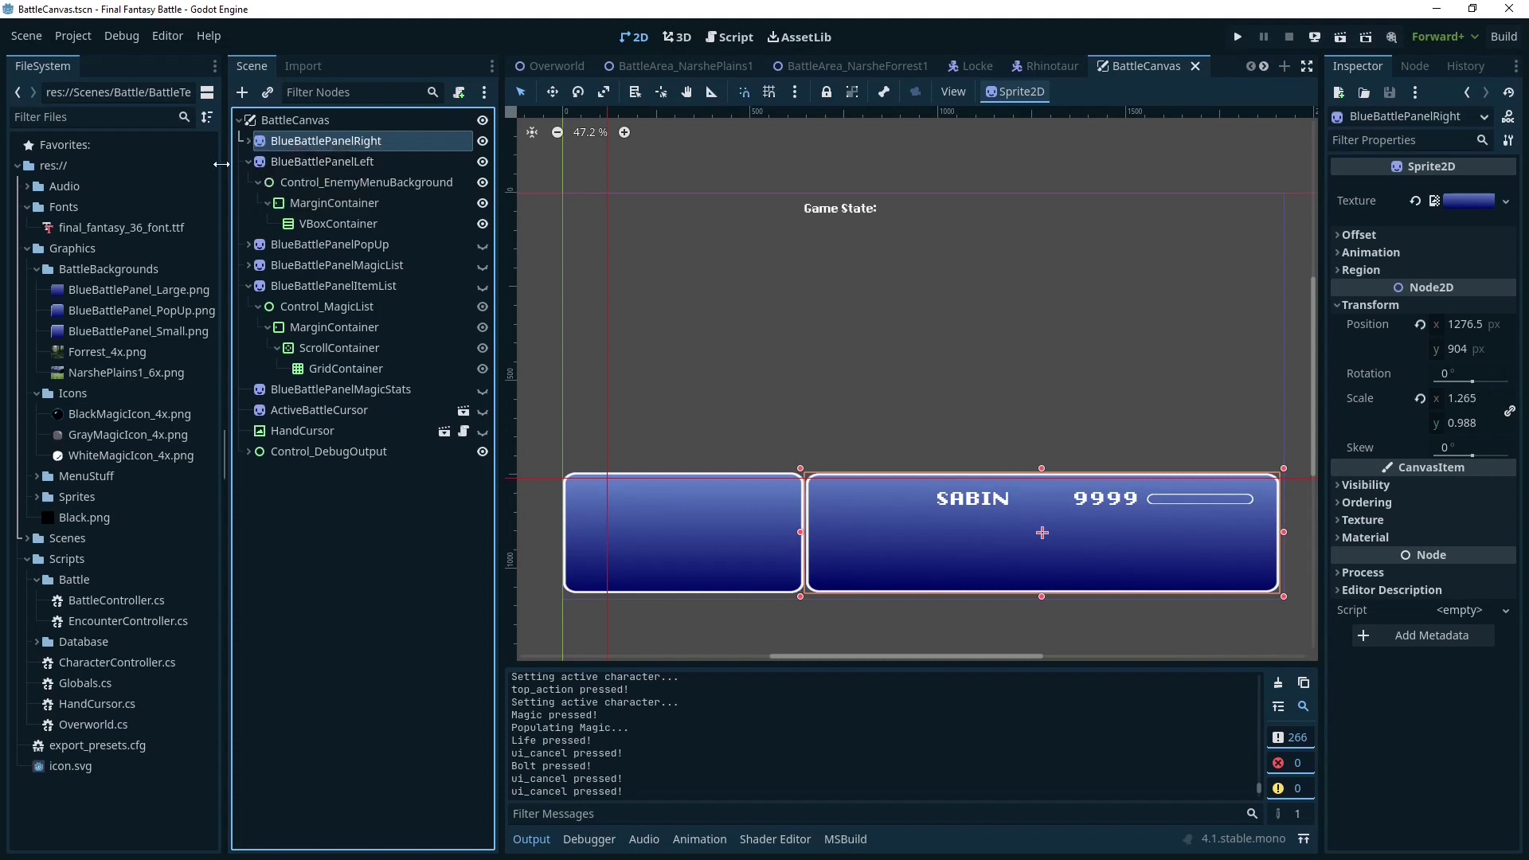
pyautogui.click(249, 161)
pyautogui.click(248, 224)
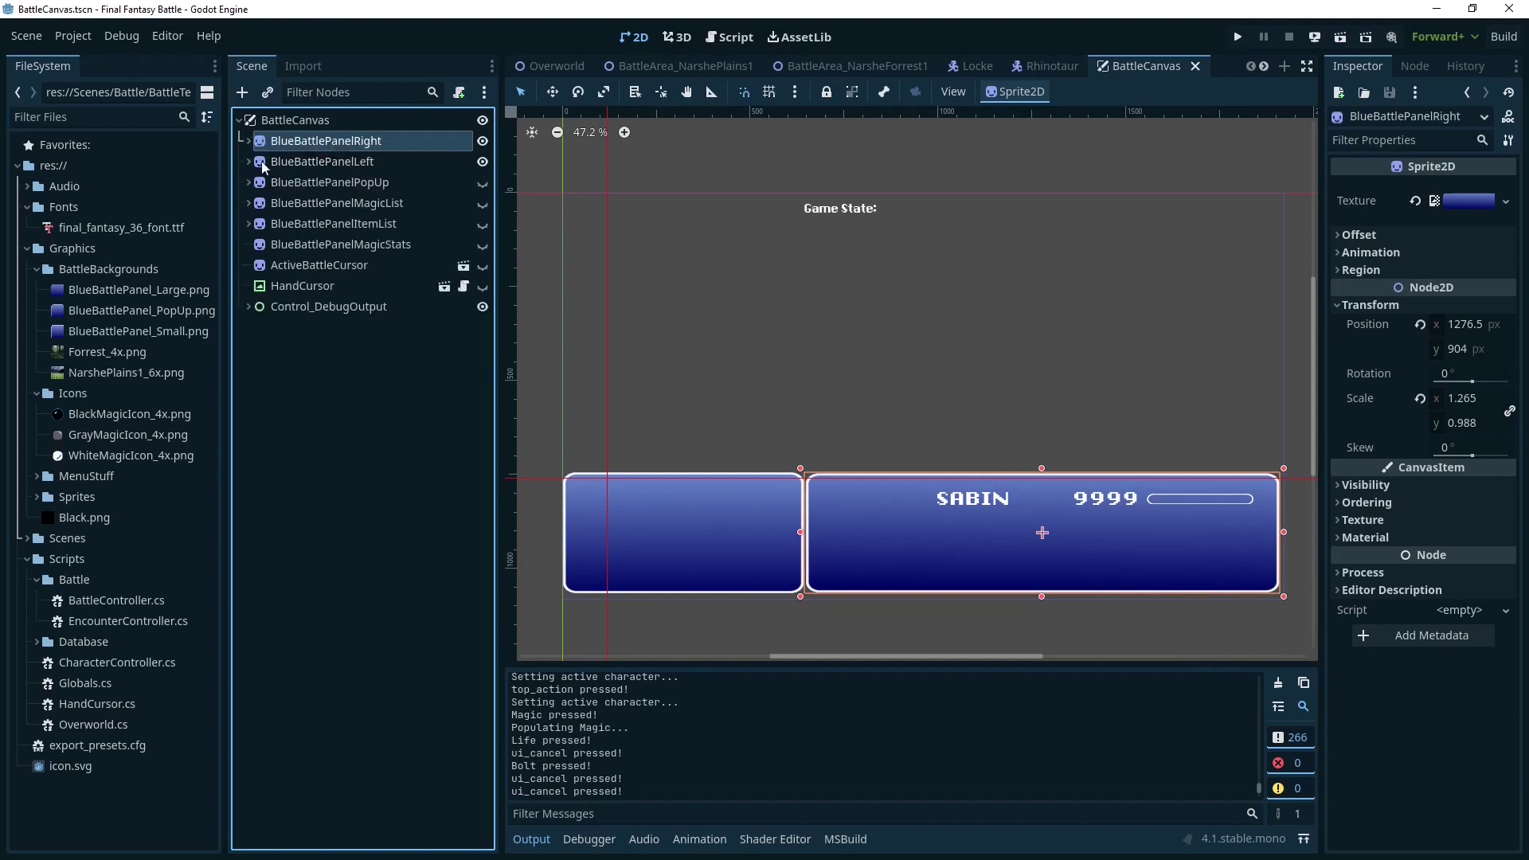
pyautogui.click(248, 140)
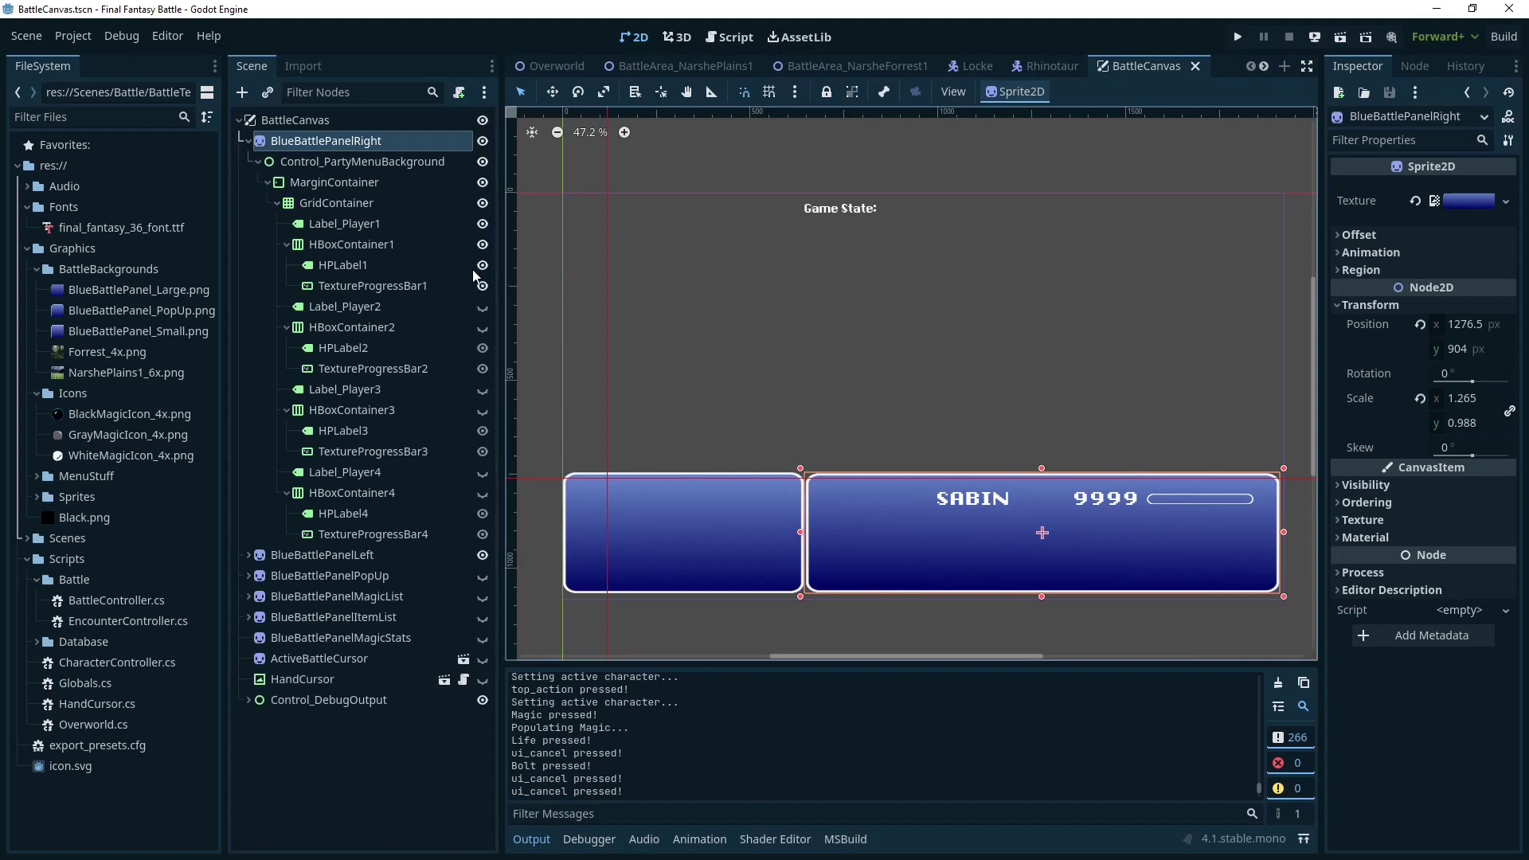
pyautogui.click(316, 164)
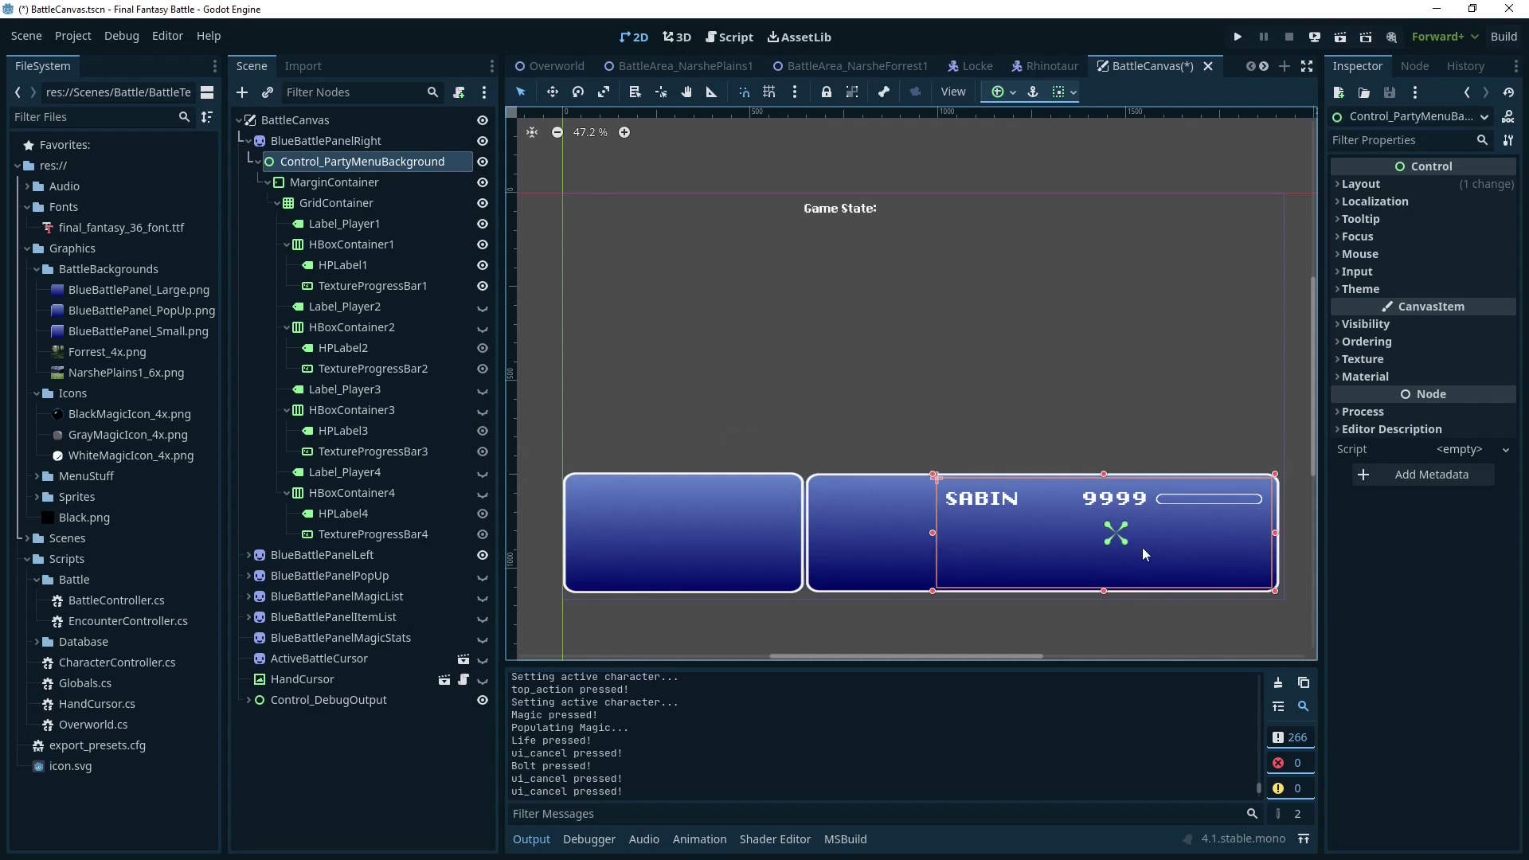
# - Check MarginContainer's anchor presets, then select GridContainer showing 2 columns and 135 H separation
pyautogui.click(365, 183)
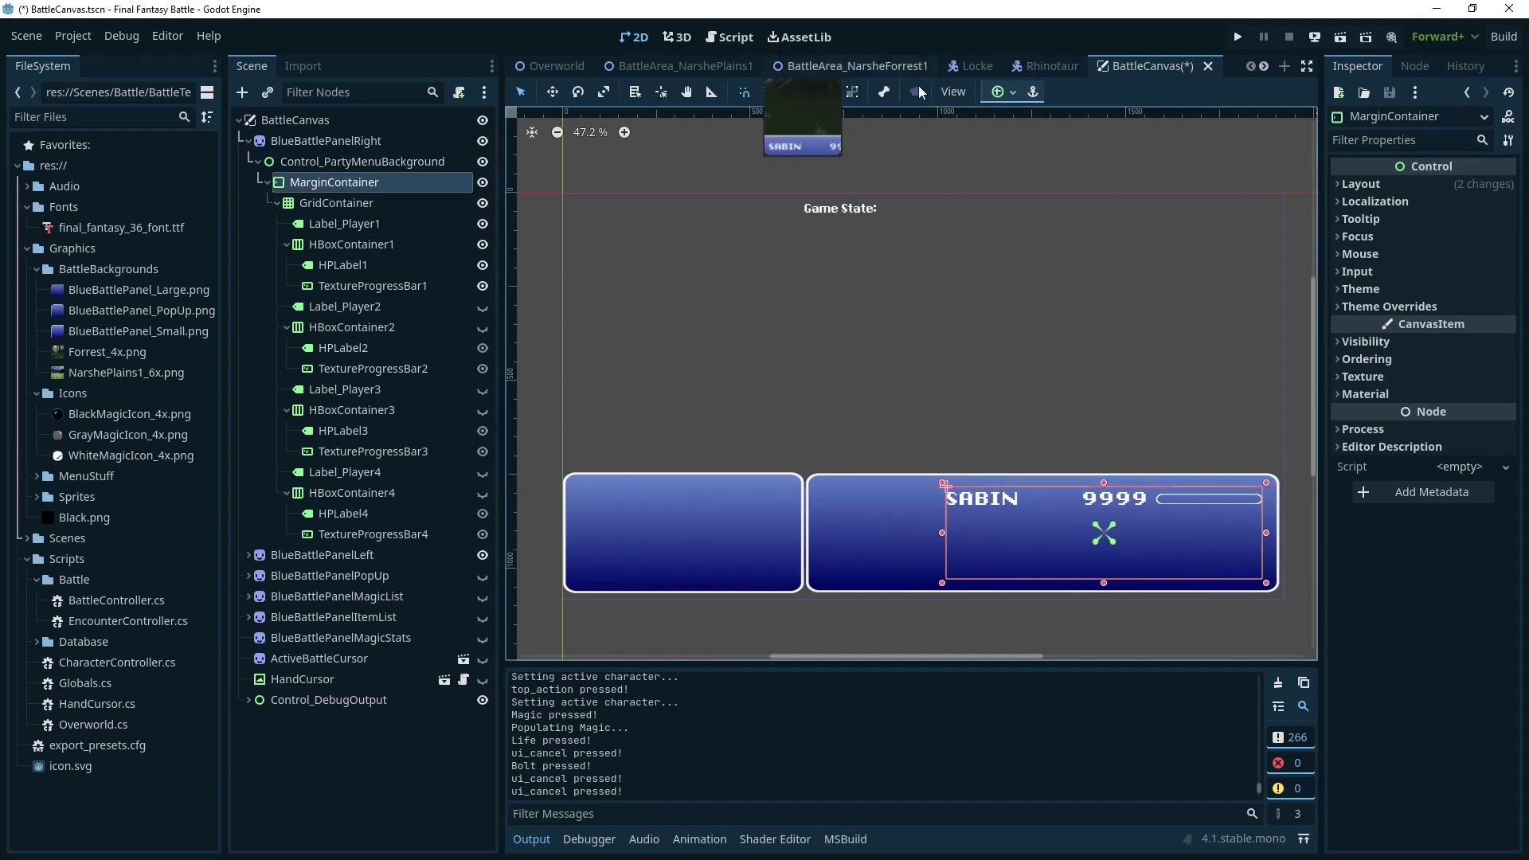
pyautogui.click(1009, 93)
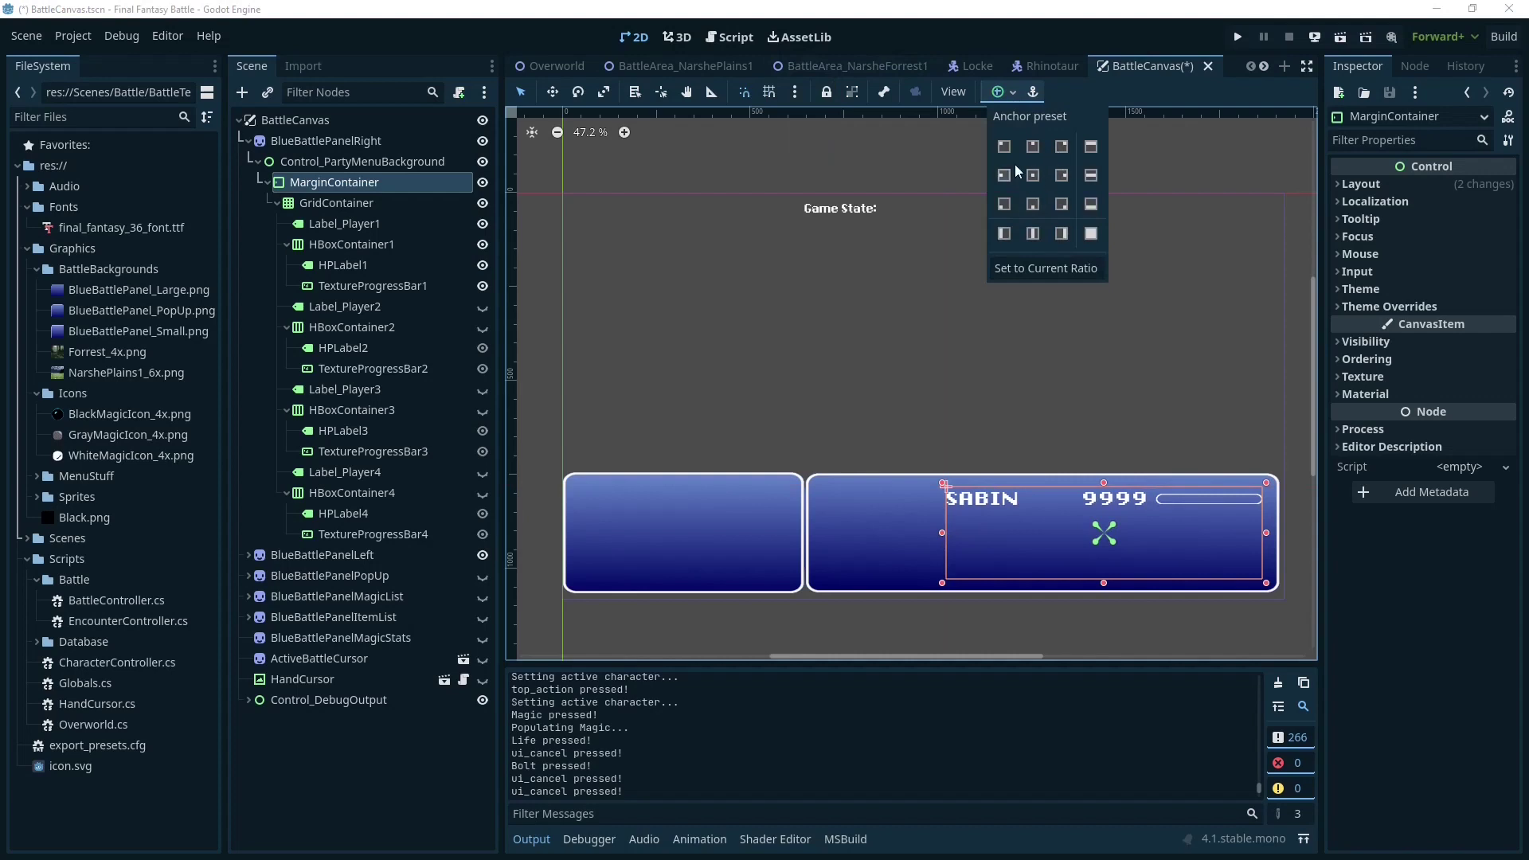
pyautogui.click(327, 201)
pyautogui.click(327, 201)
pyautogui.click(331, 183)
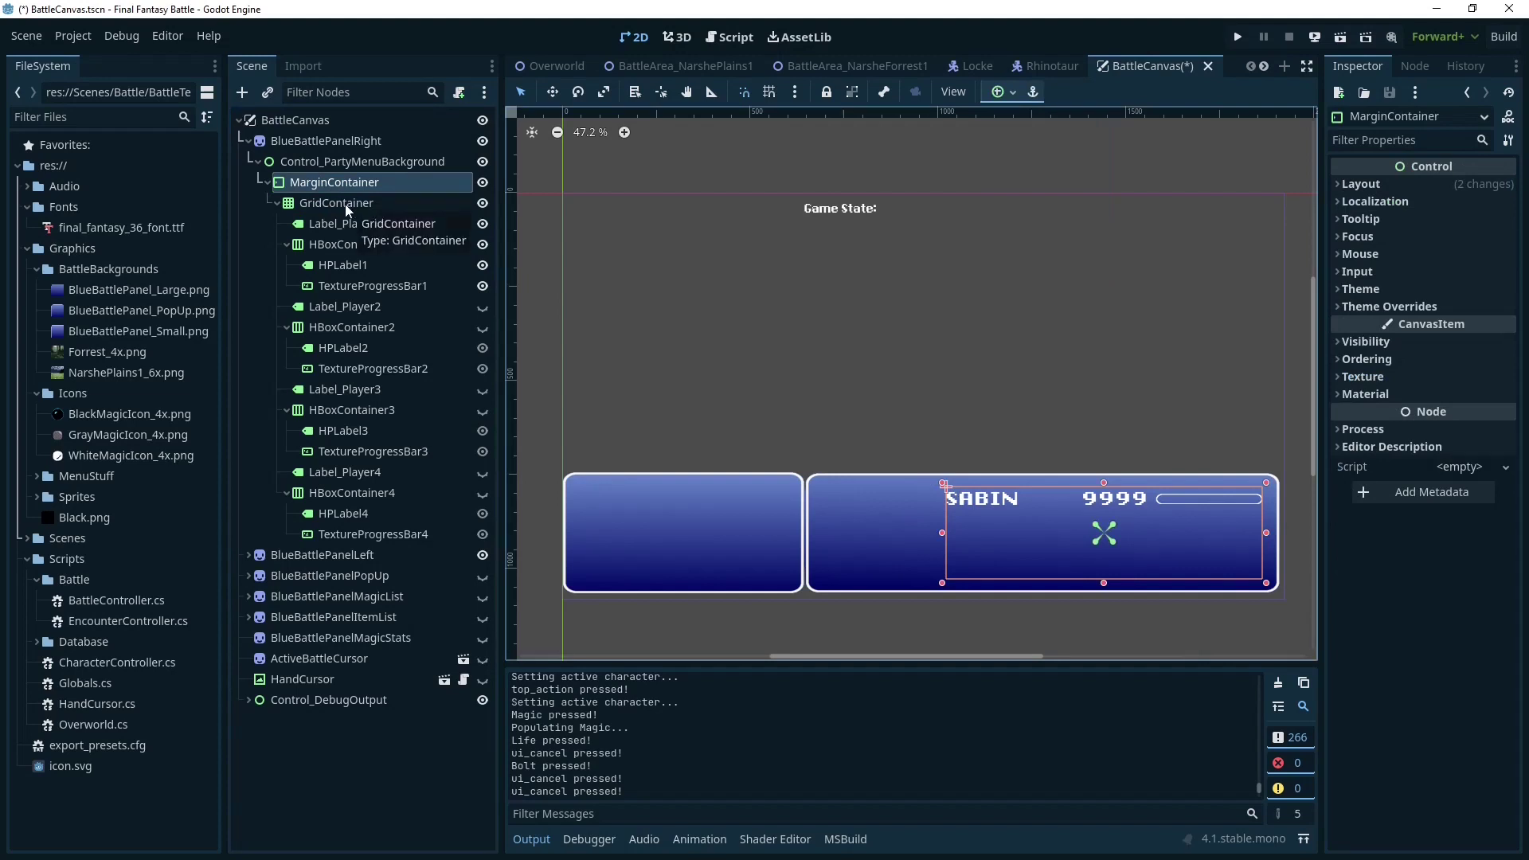
pyautogui.click(276, 204)
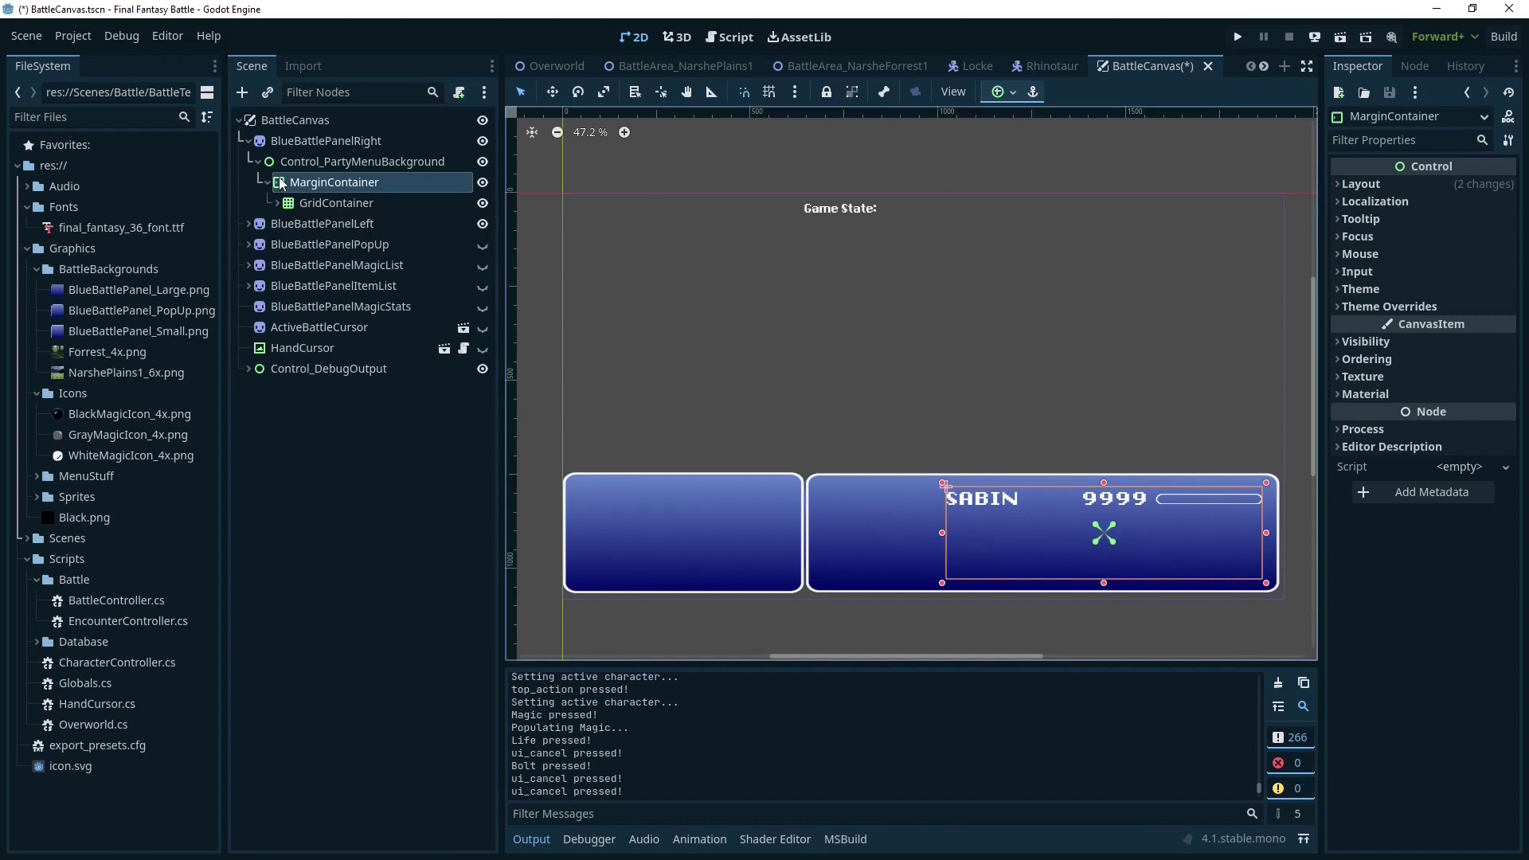
pyautogui.click(288, 204)
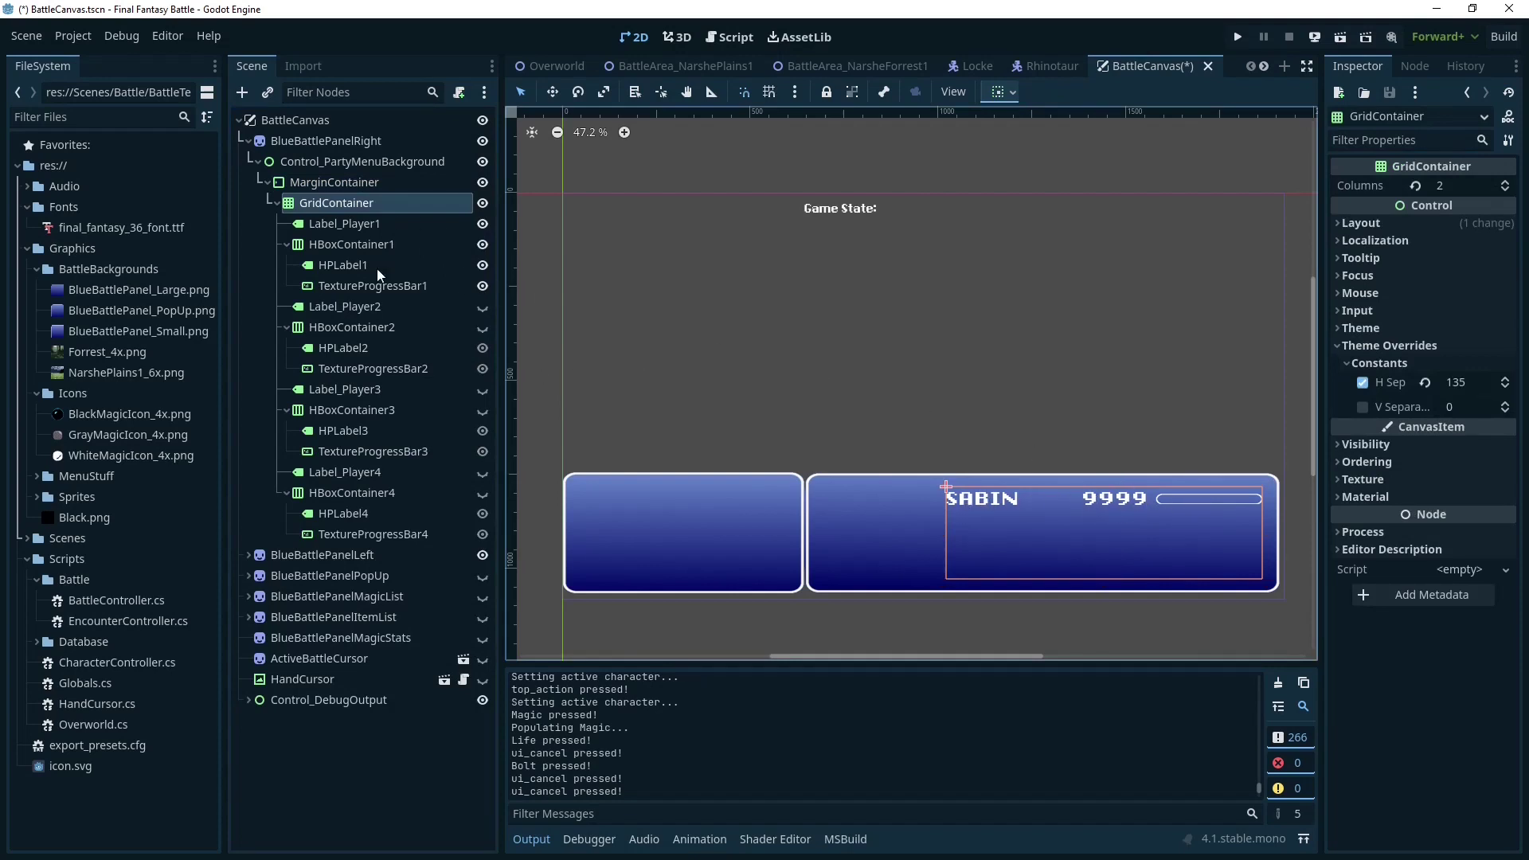
pyautogui.click(355, 222)
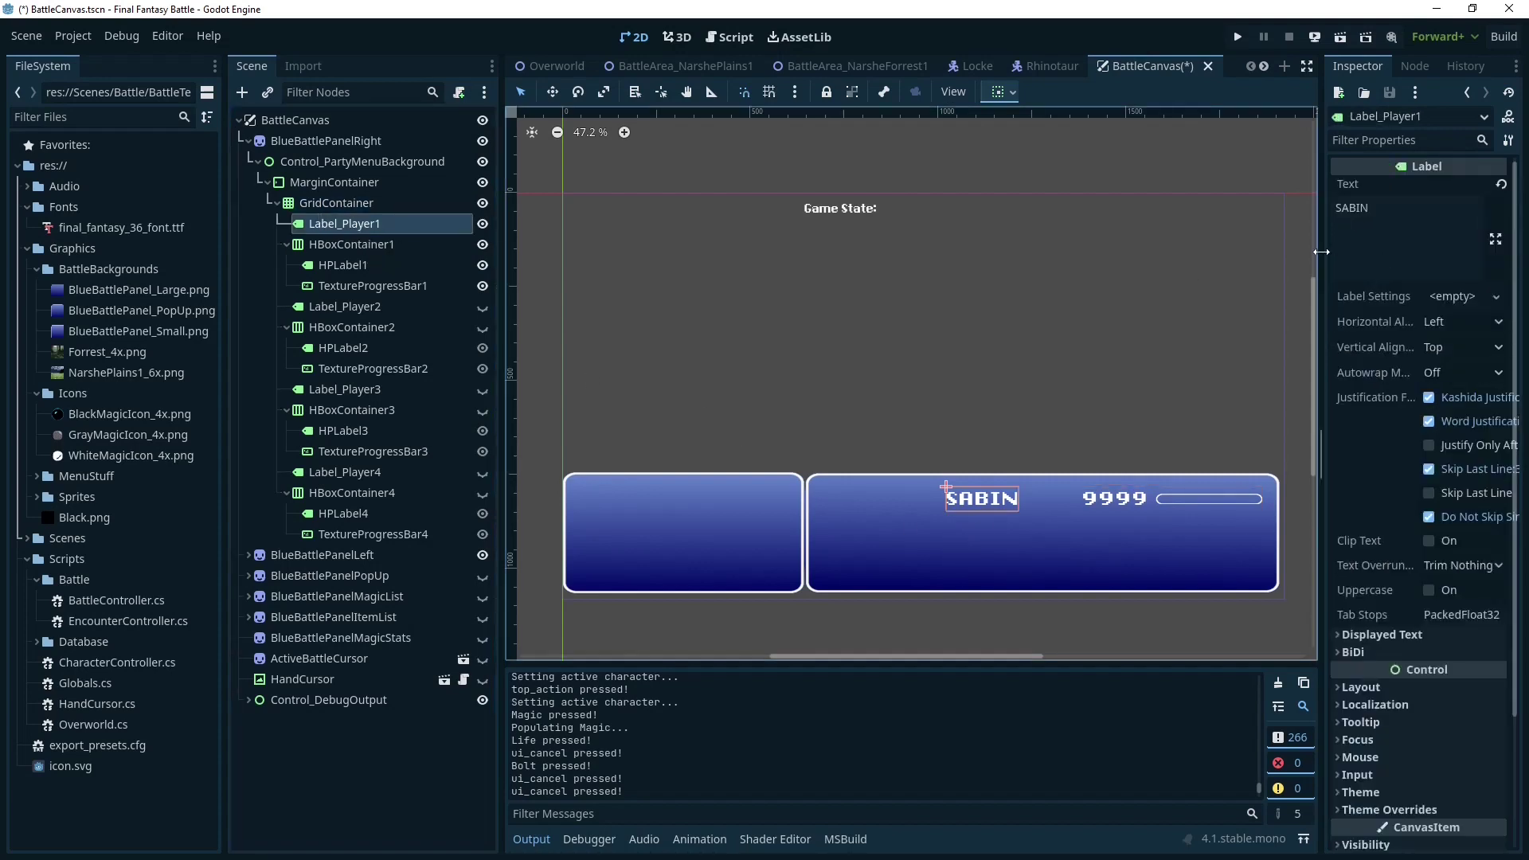
# - Widen the Inspector, check the SABIN label, and lower GridContainer's H Separation to 80
pyautogui.moveTo(1321, 454); pyautogui.dragTo(1245, 454)
pyautogui.moveTo(1092, 297); pyautogui.dragTo(874, 382, button='middle')
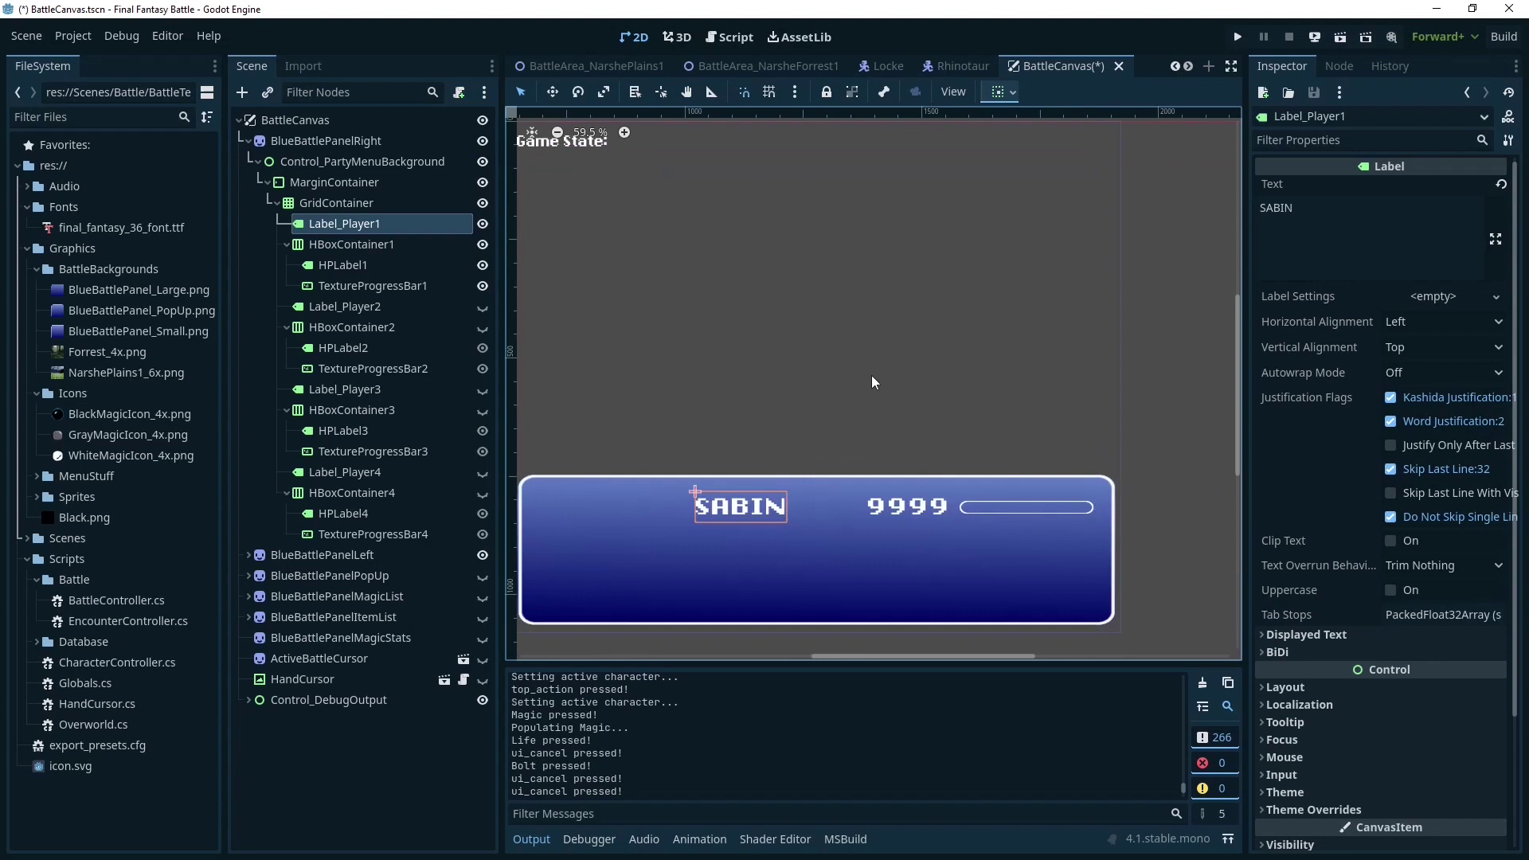
pyautogui.scroll(2, 916, 358)
pyautogui.click(1316, 186)
pyautogui.hotkey('ctrl', 'a')
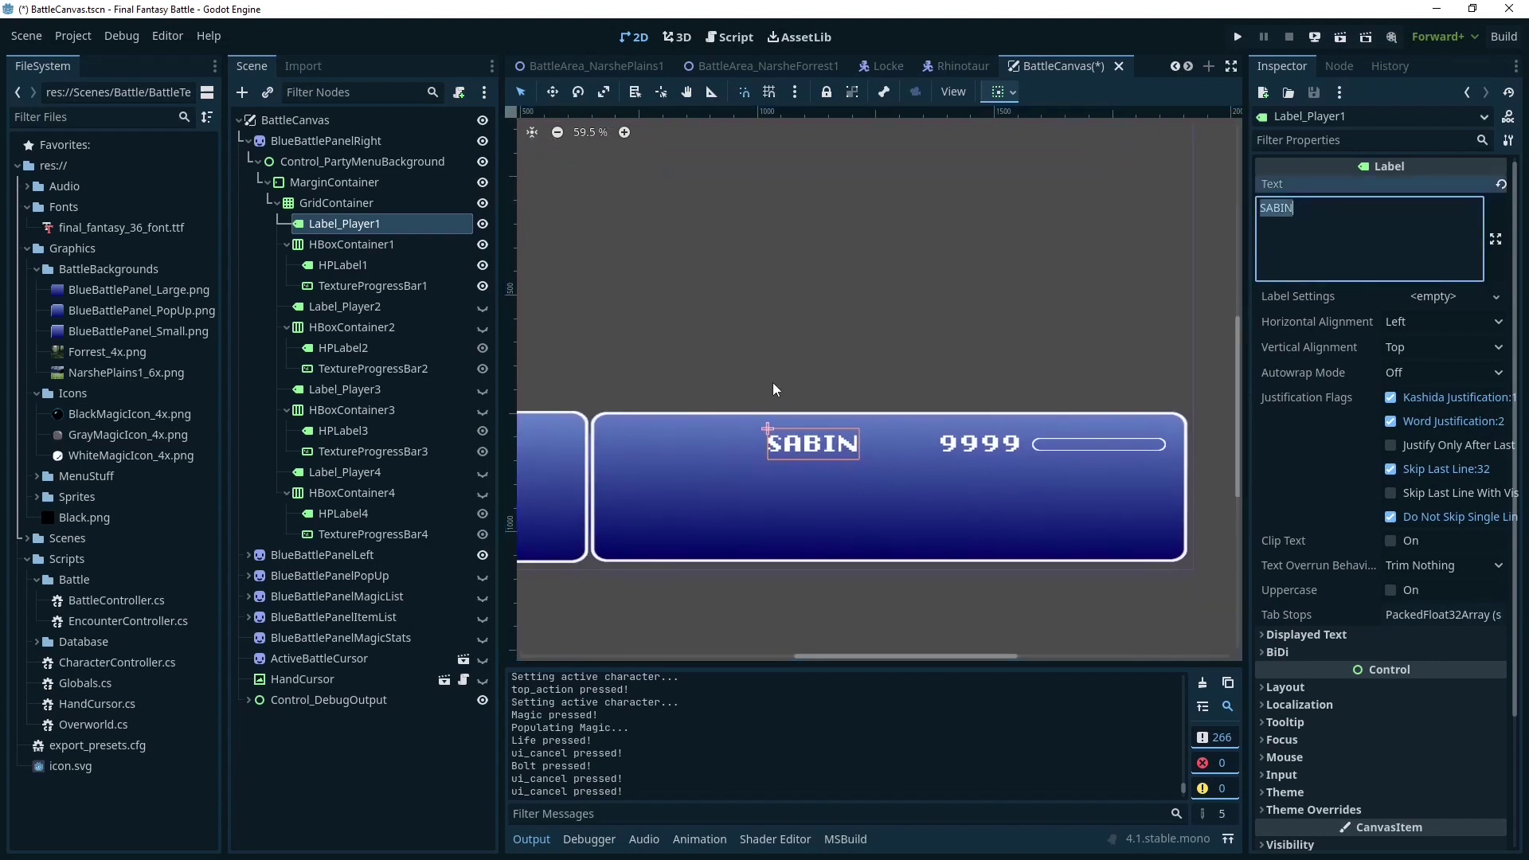
pyautogui.click(404, 247)
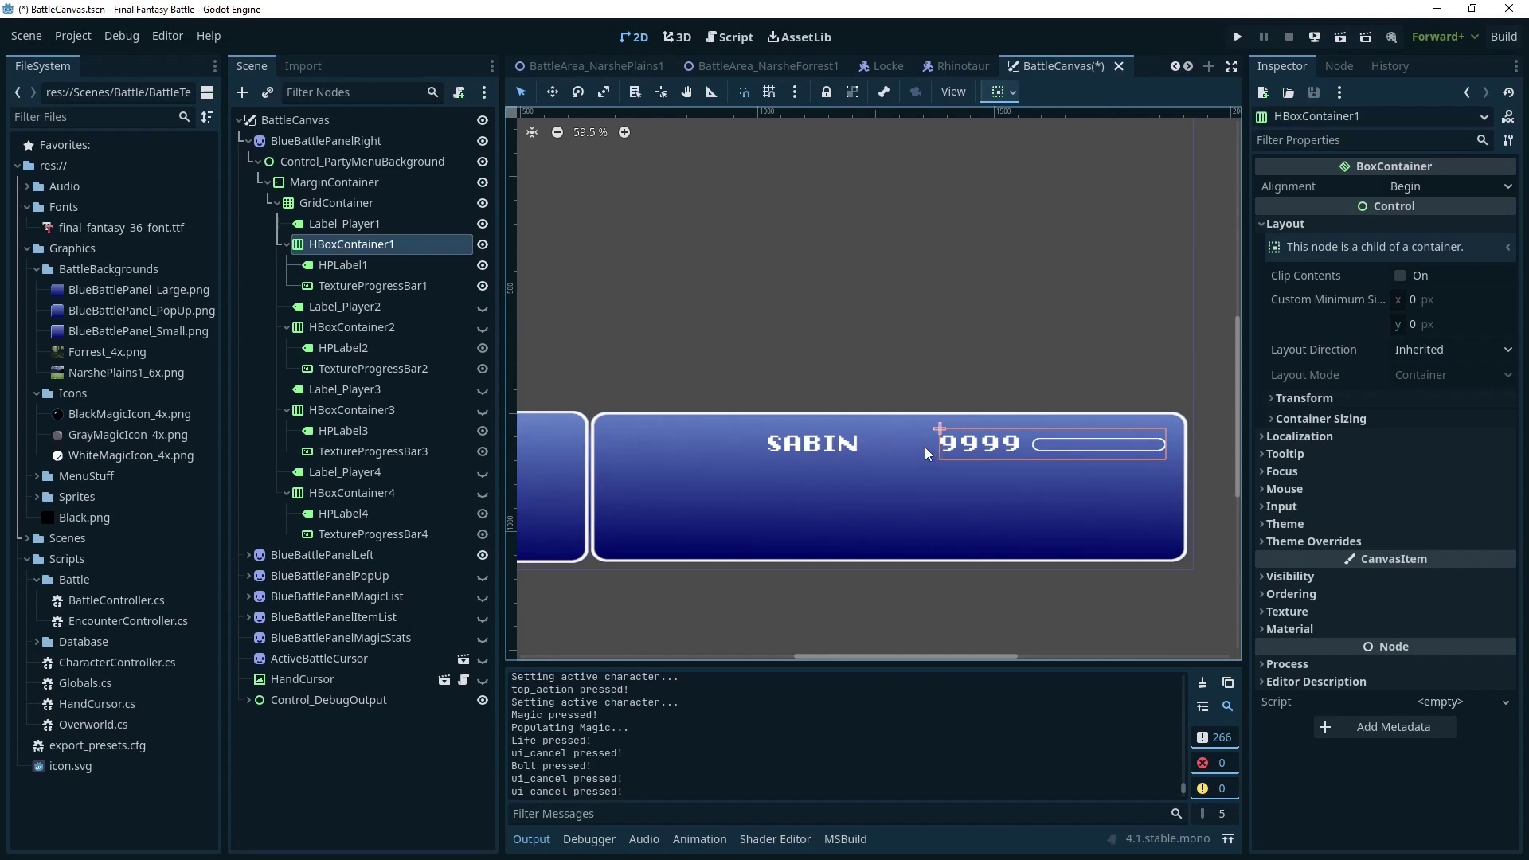
pyautogui.click(318, 204)
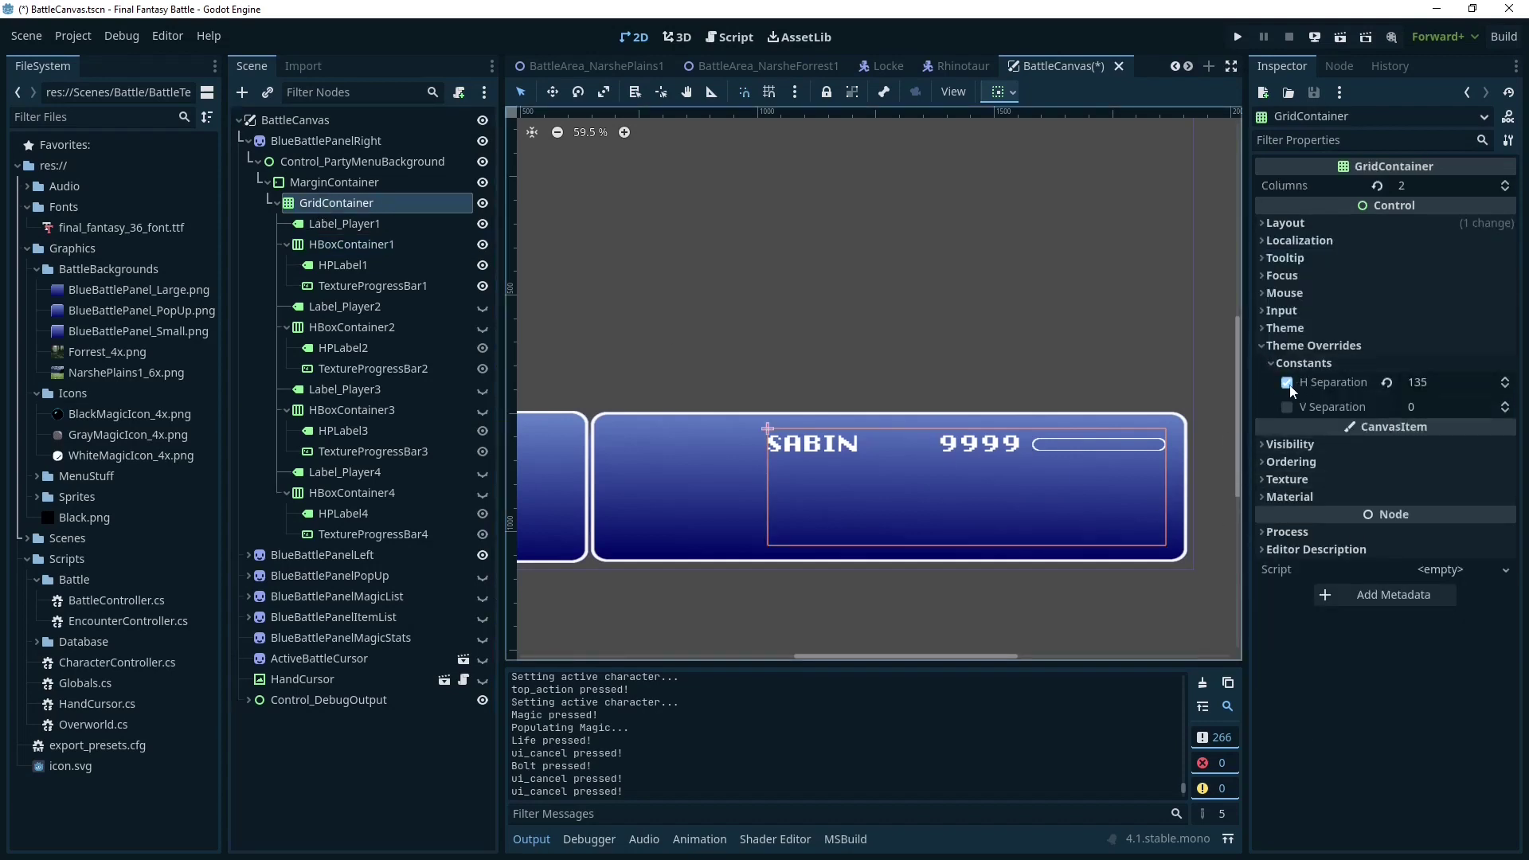
pyautogui.moveTo(1438, 390); pyautogui.dragTo(1405, 390)
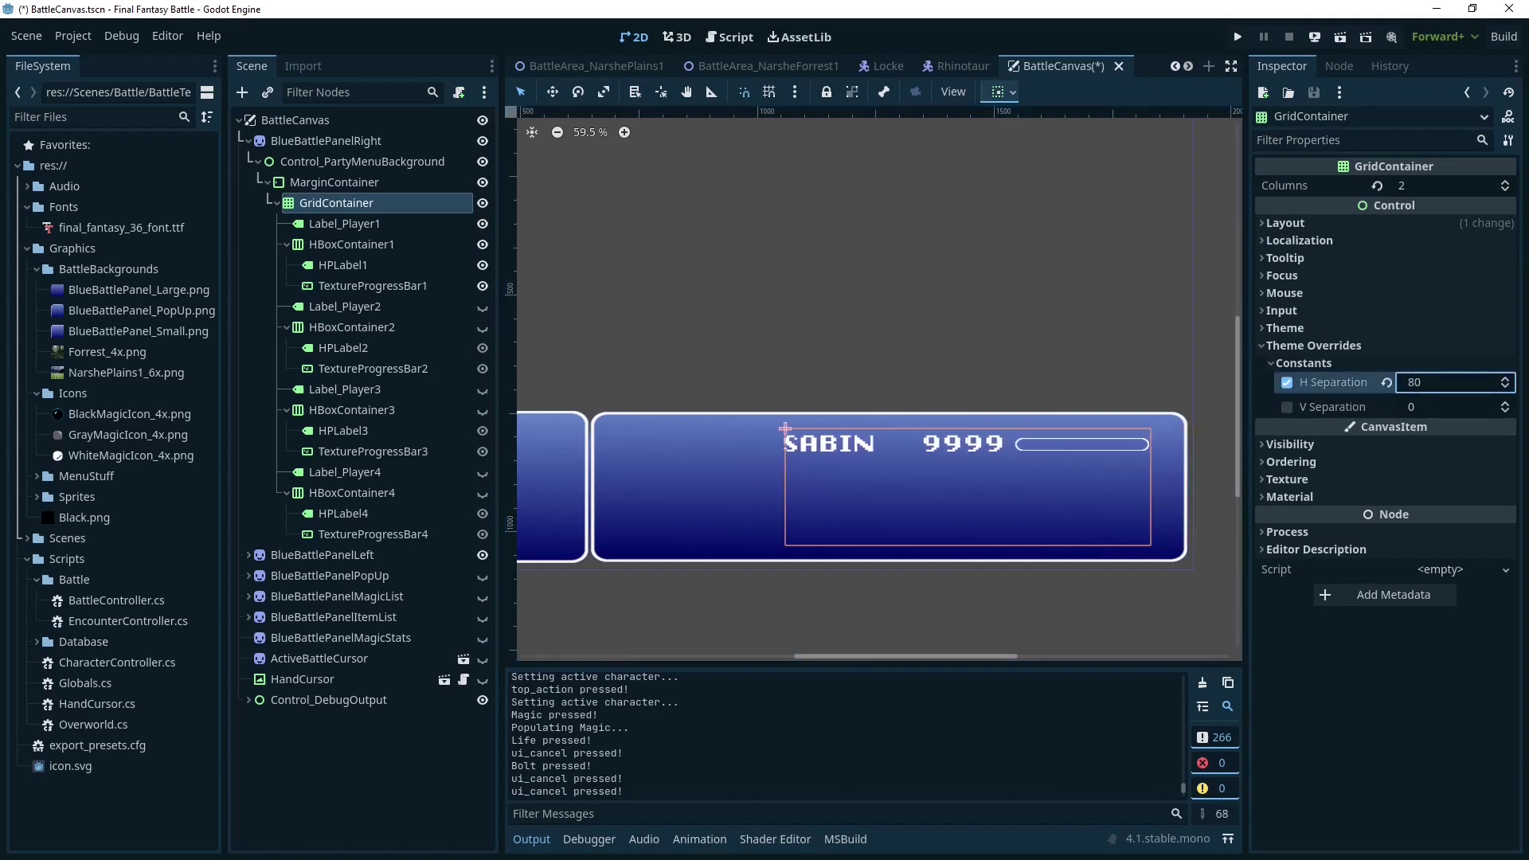
pyautogui.click(366, 248)
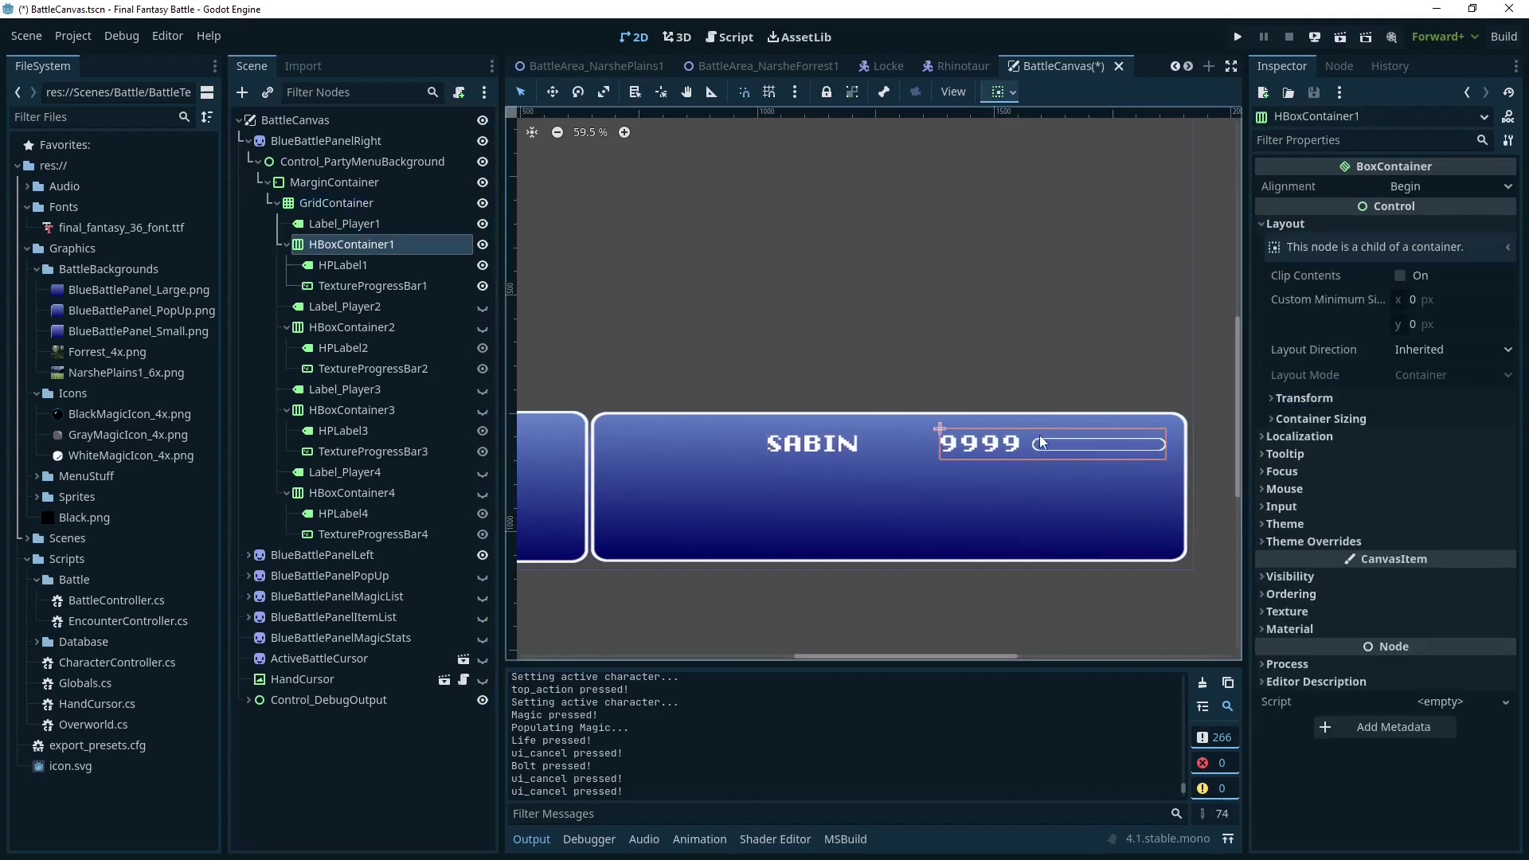
# - Select TextureProgressBar1 and expand its Textures, showing TimerBarFull.png at value 65 of 65536
pyautogui.click(324, 264)
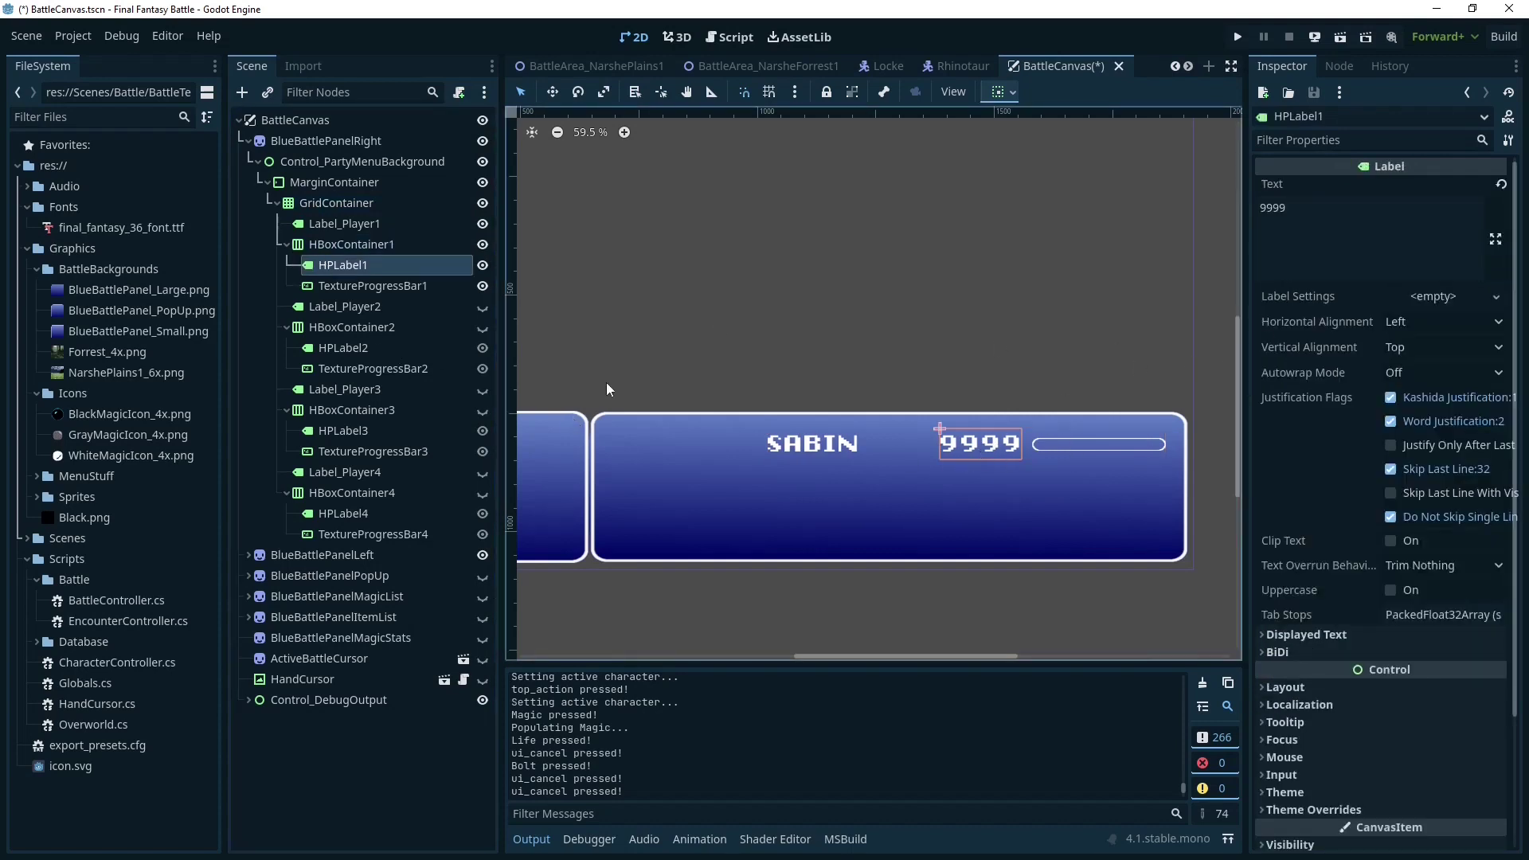
pyautogui.click(398, 287)
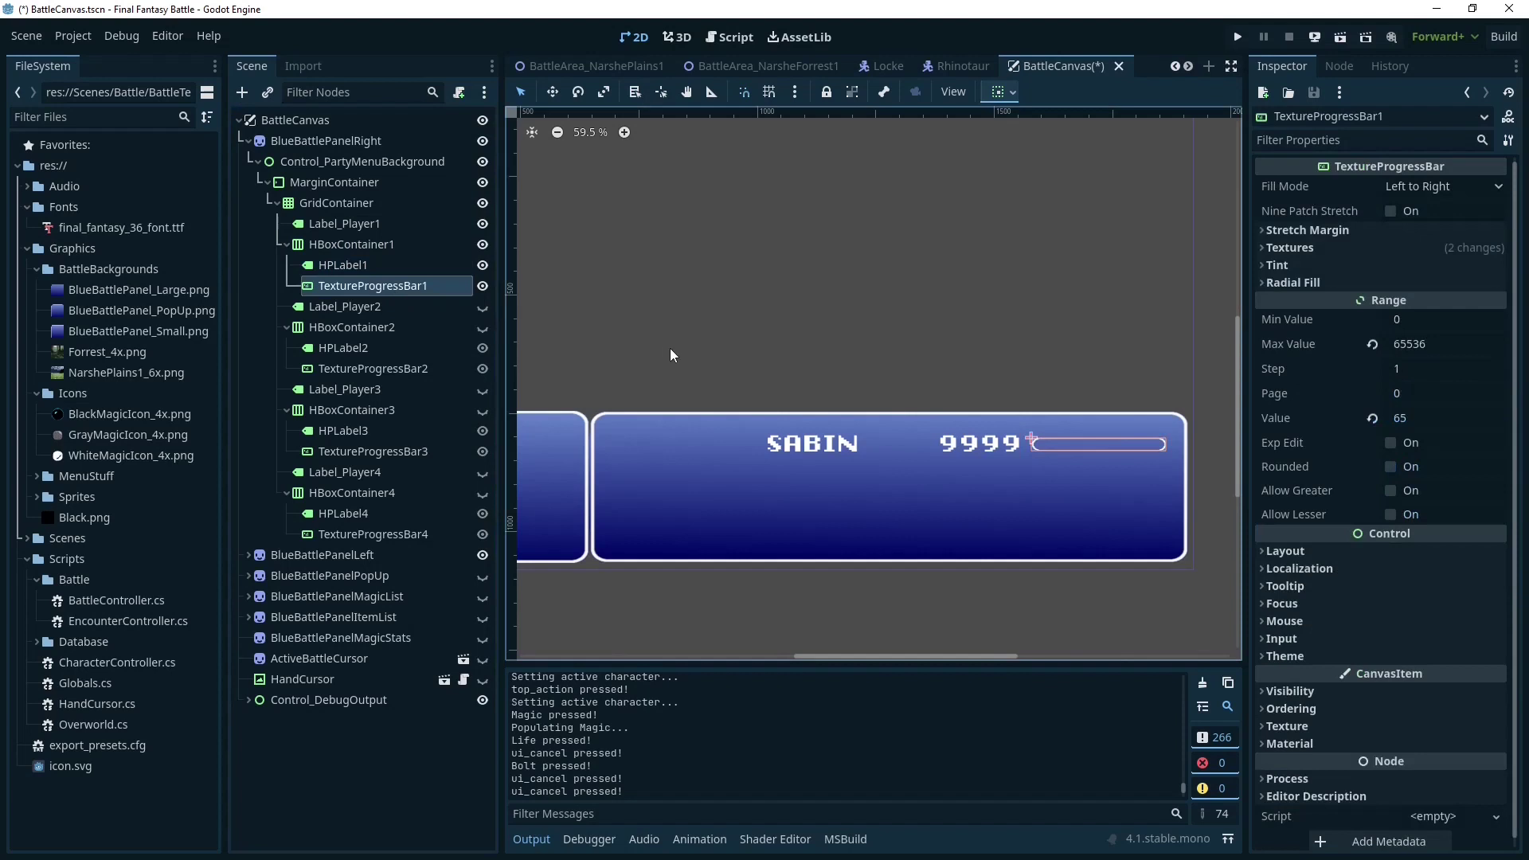
pyautogui.moveTo(1247, 310); pyautogui.dragTo(1227, 310)
pyautogui.click(1252, 250)
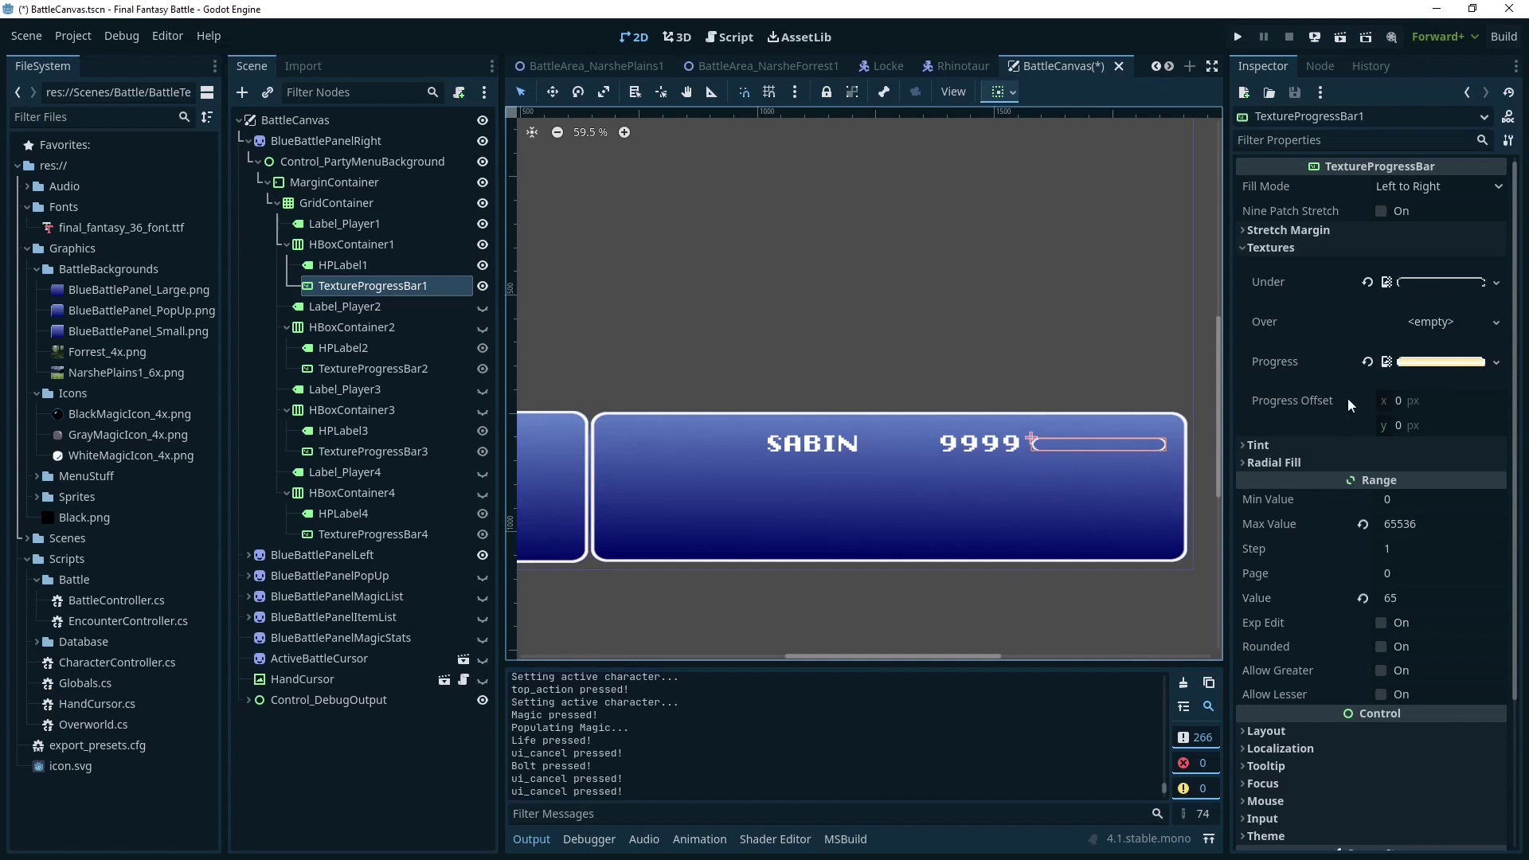
pyautogui.scroll(-1, 1423, 363)
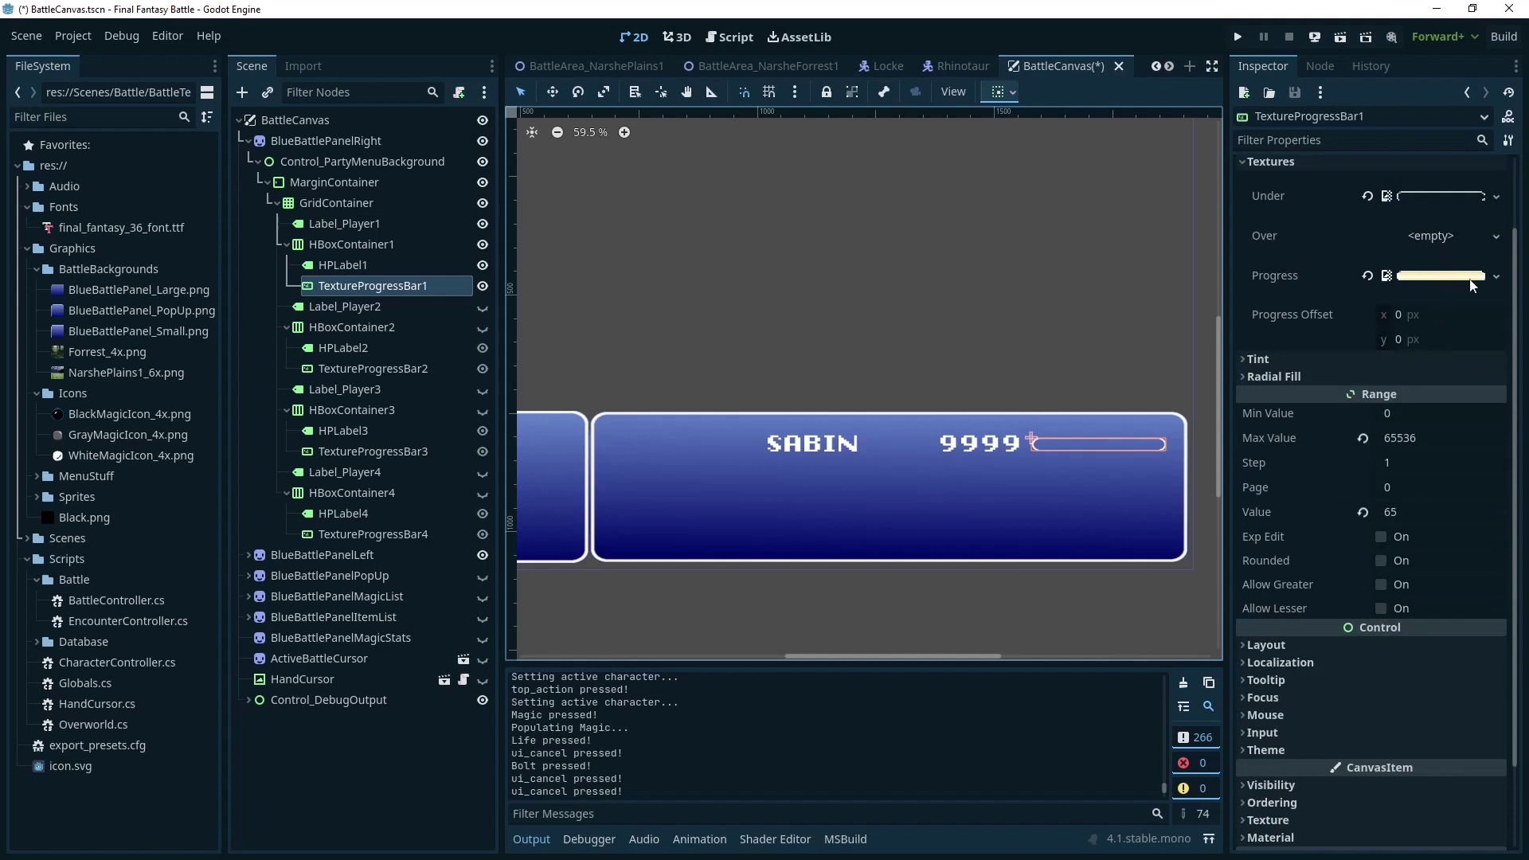
# - Set TextureProgressBar1's Range Value to 40000
pyautogui.scroll(1, 1338, 330)
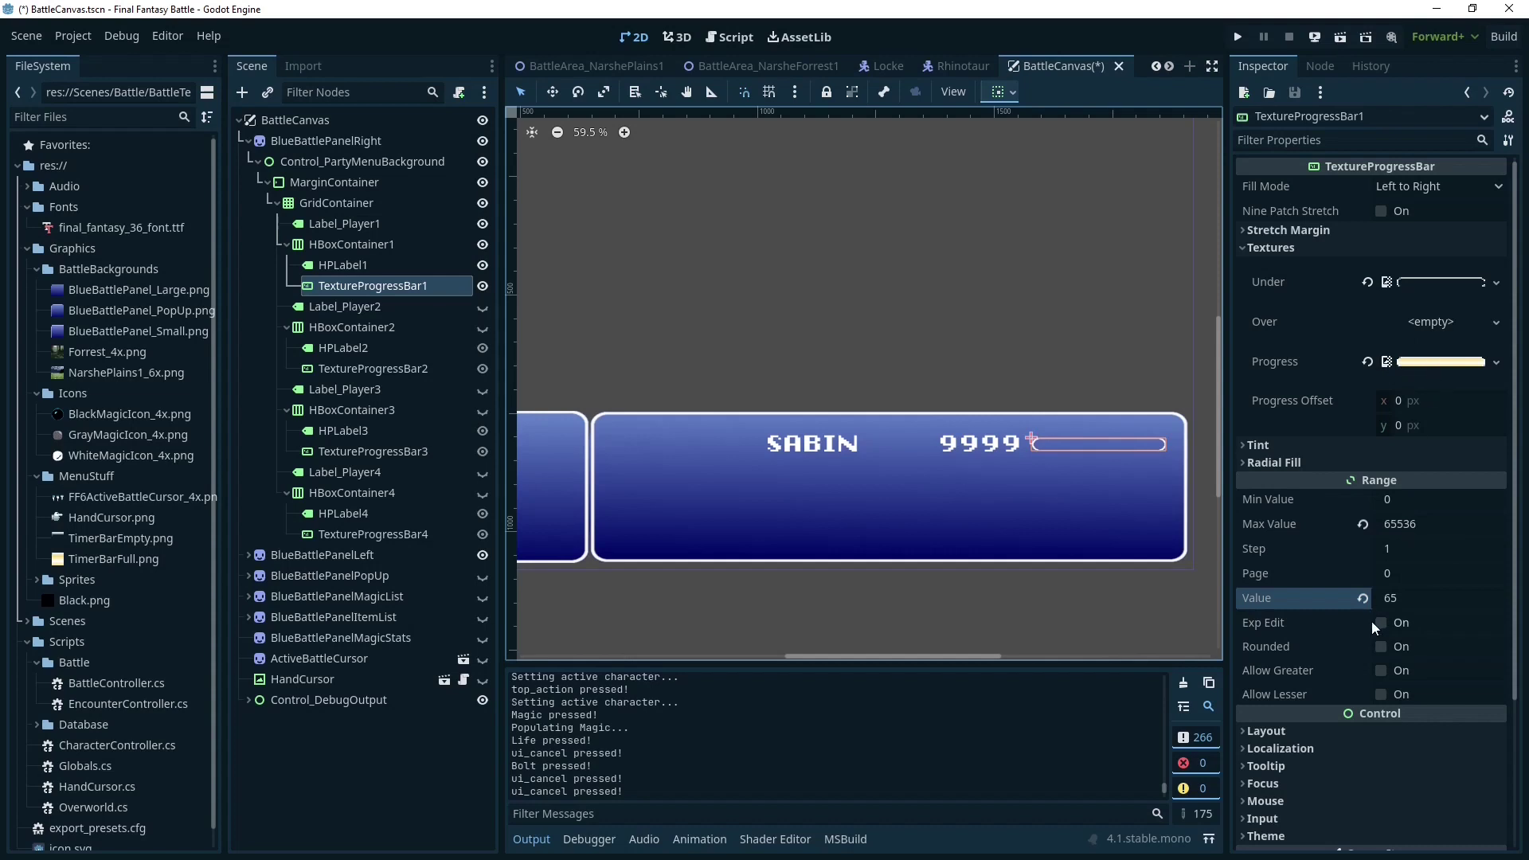
pyautogui.click(1387, 598)
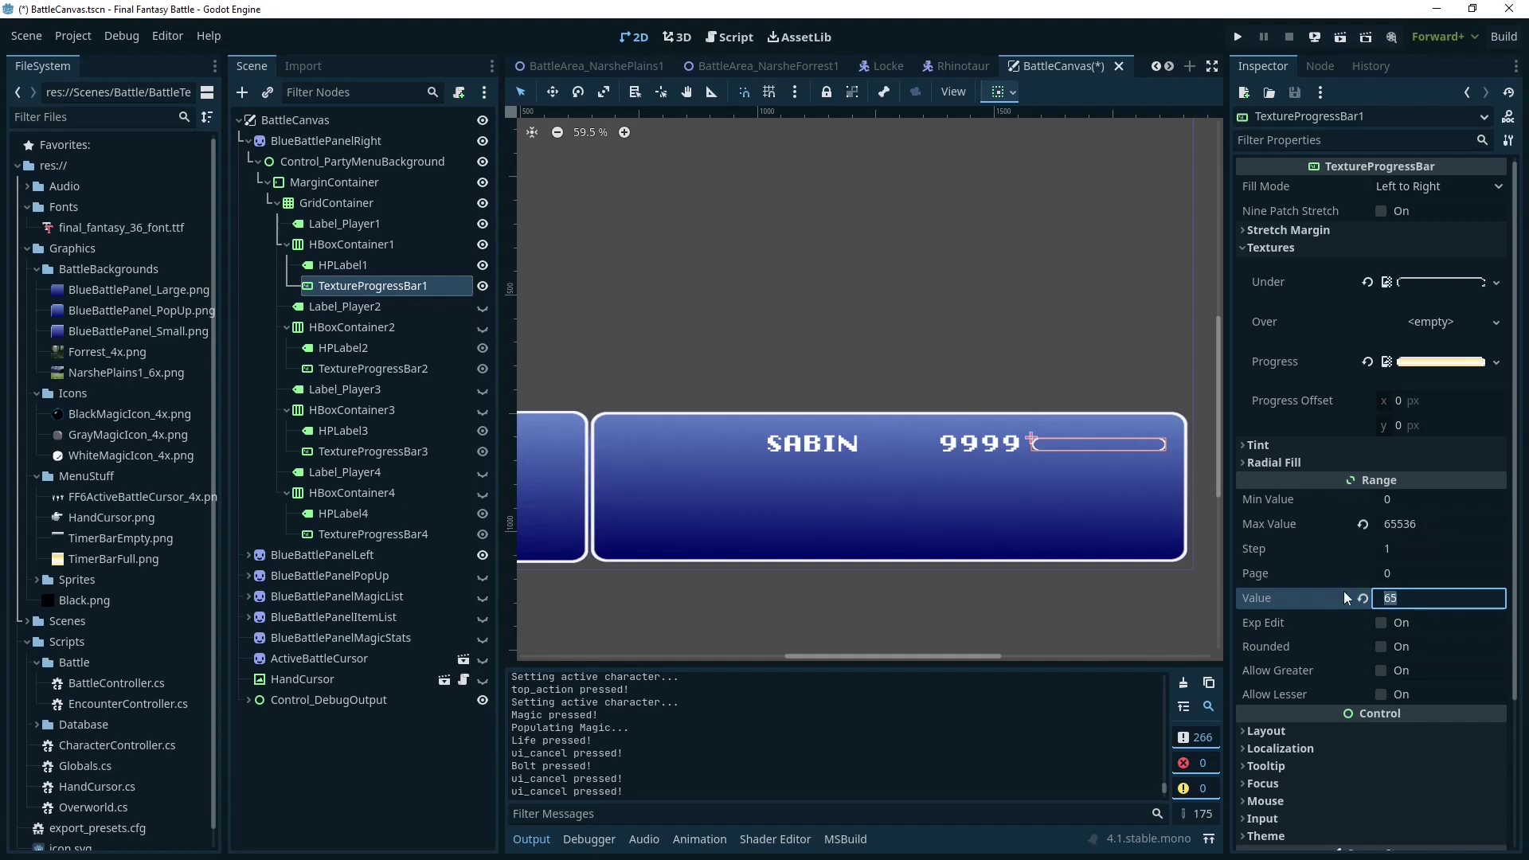
pyautogui.write('40000')
pyautogui.press('Return')
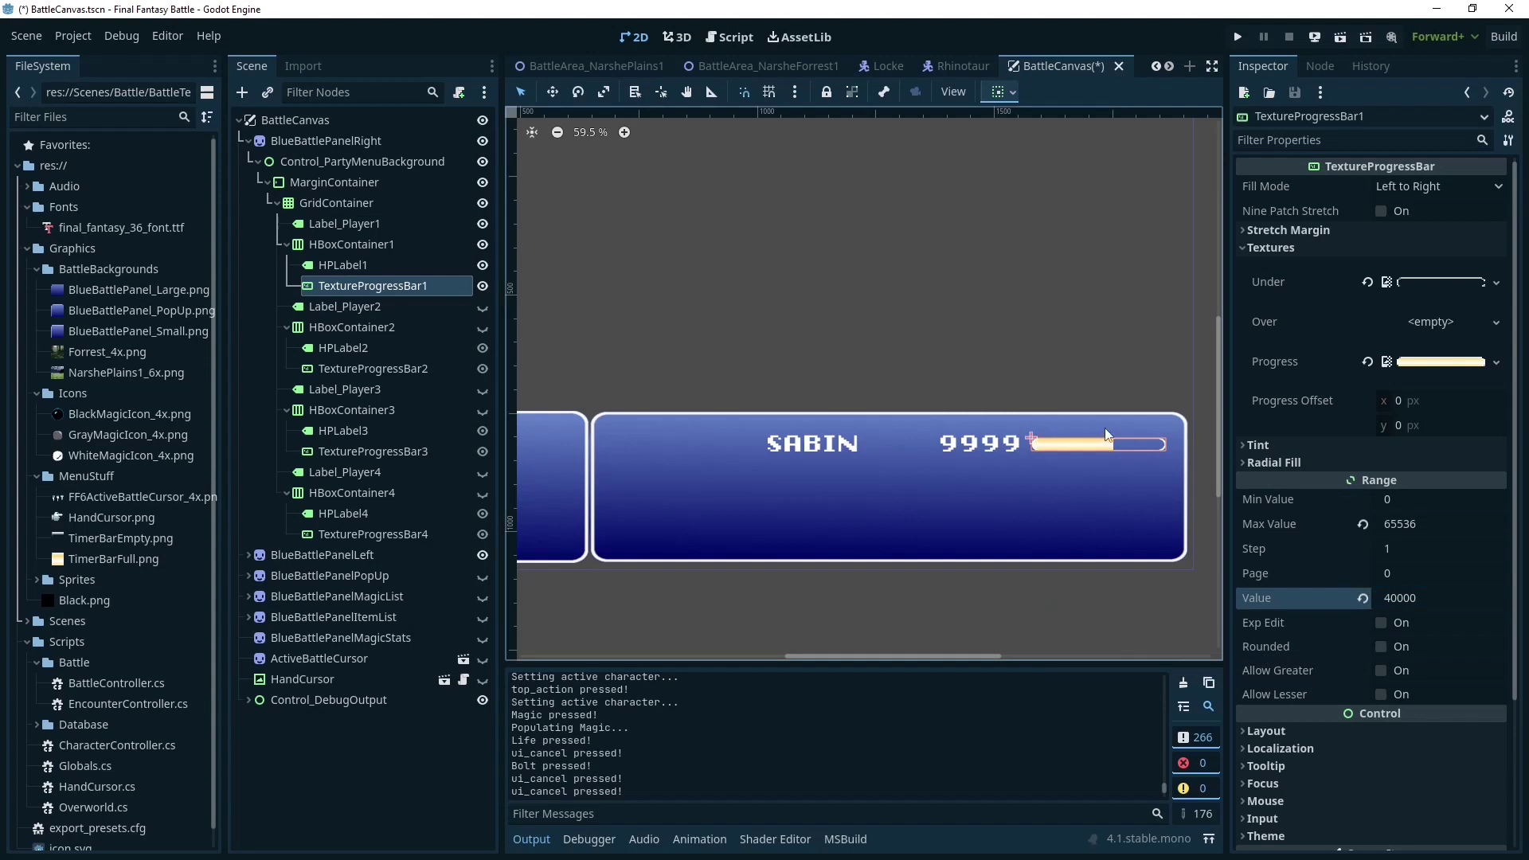
pyautogui.click(344, 244)
# - Toggle visibility of the second HP row, the SABIN label and the first HP row
pyautogui.click(334, 222)
pyautogui.click(331, 242)
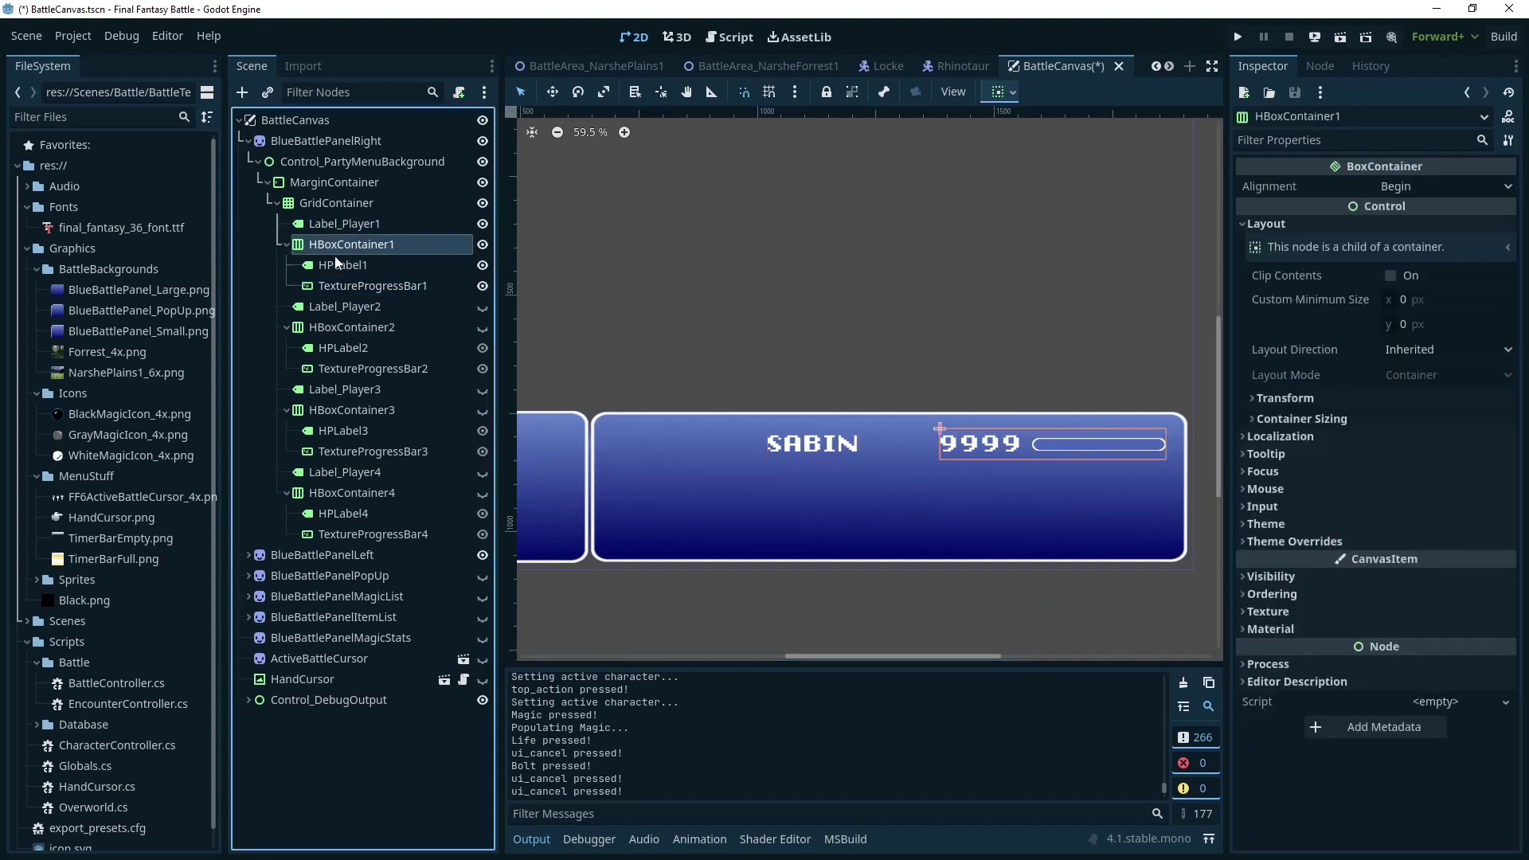
pyautogui.click(483, 327)
pyautogui.click(482, 327)
pyautogui.click(483, 224)
pyautogui.click(483, 244)
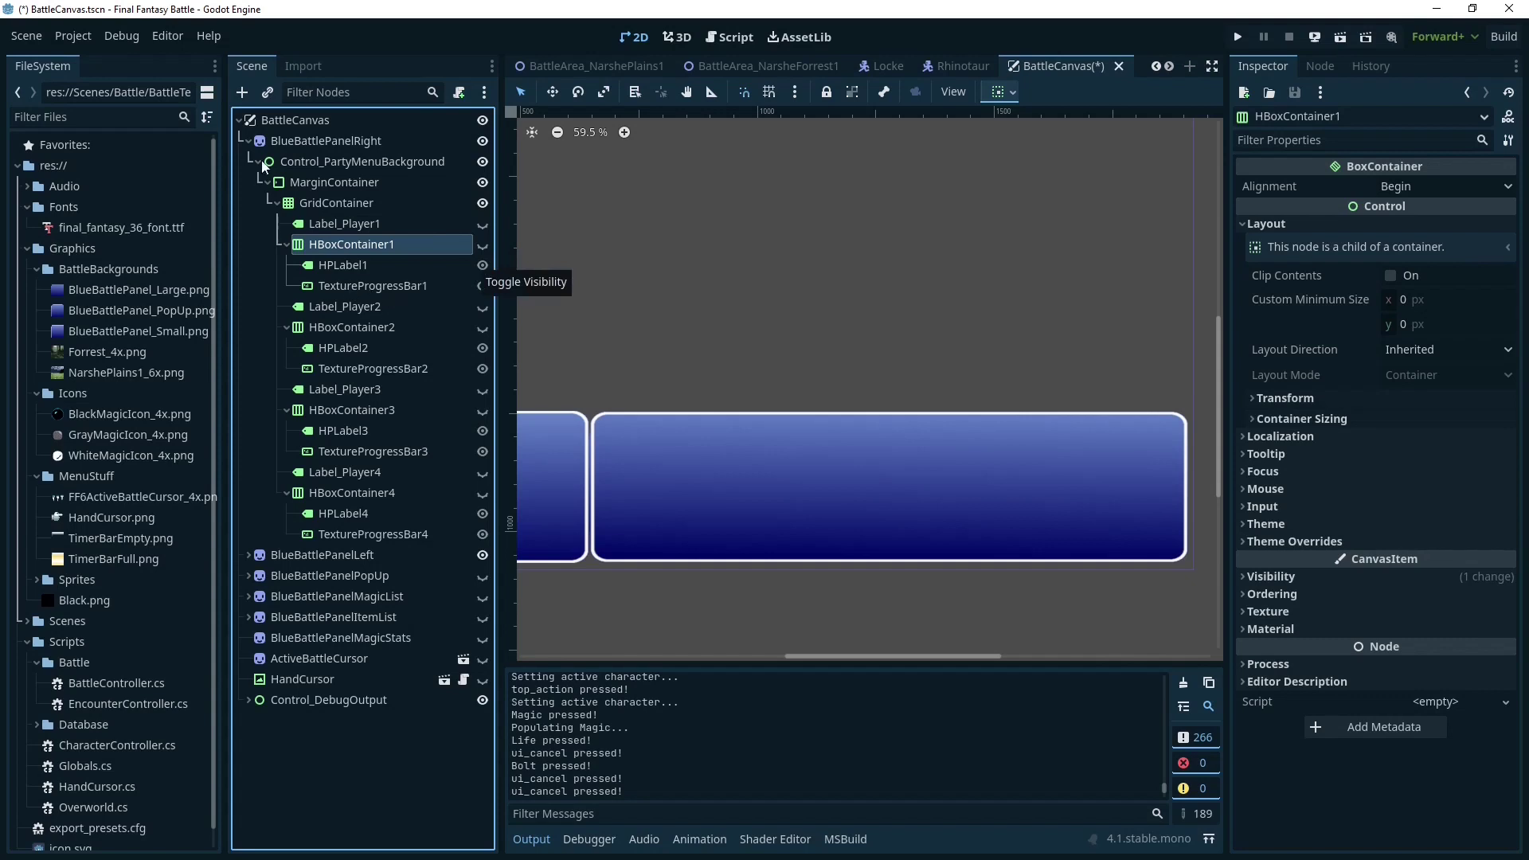
# - Step through the party rows' nodes: SABIN label, HP row, 9999 label, HP bar, second row
pyautogui.click(351, 225)
pyautogui.click(368, 243)
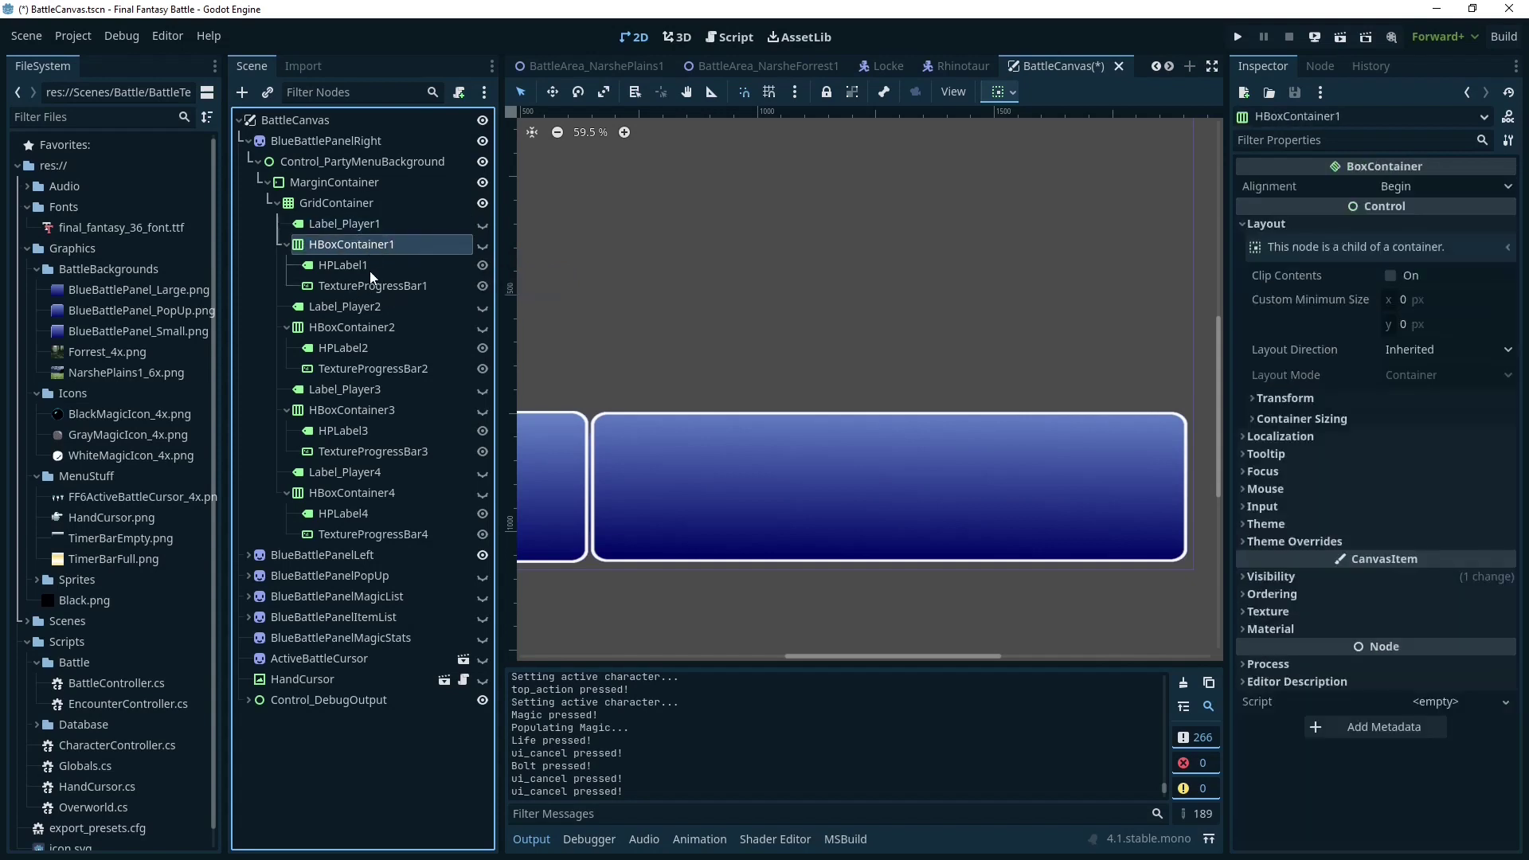
pyautogui.click(366, 271)
pyautogui.click(346, 285)
pyautogui.click(342, 305)
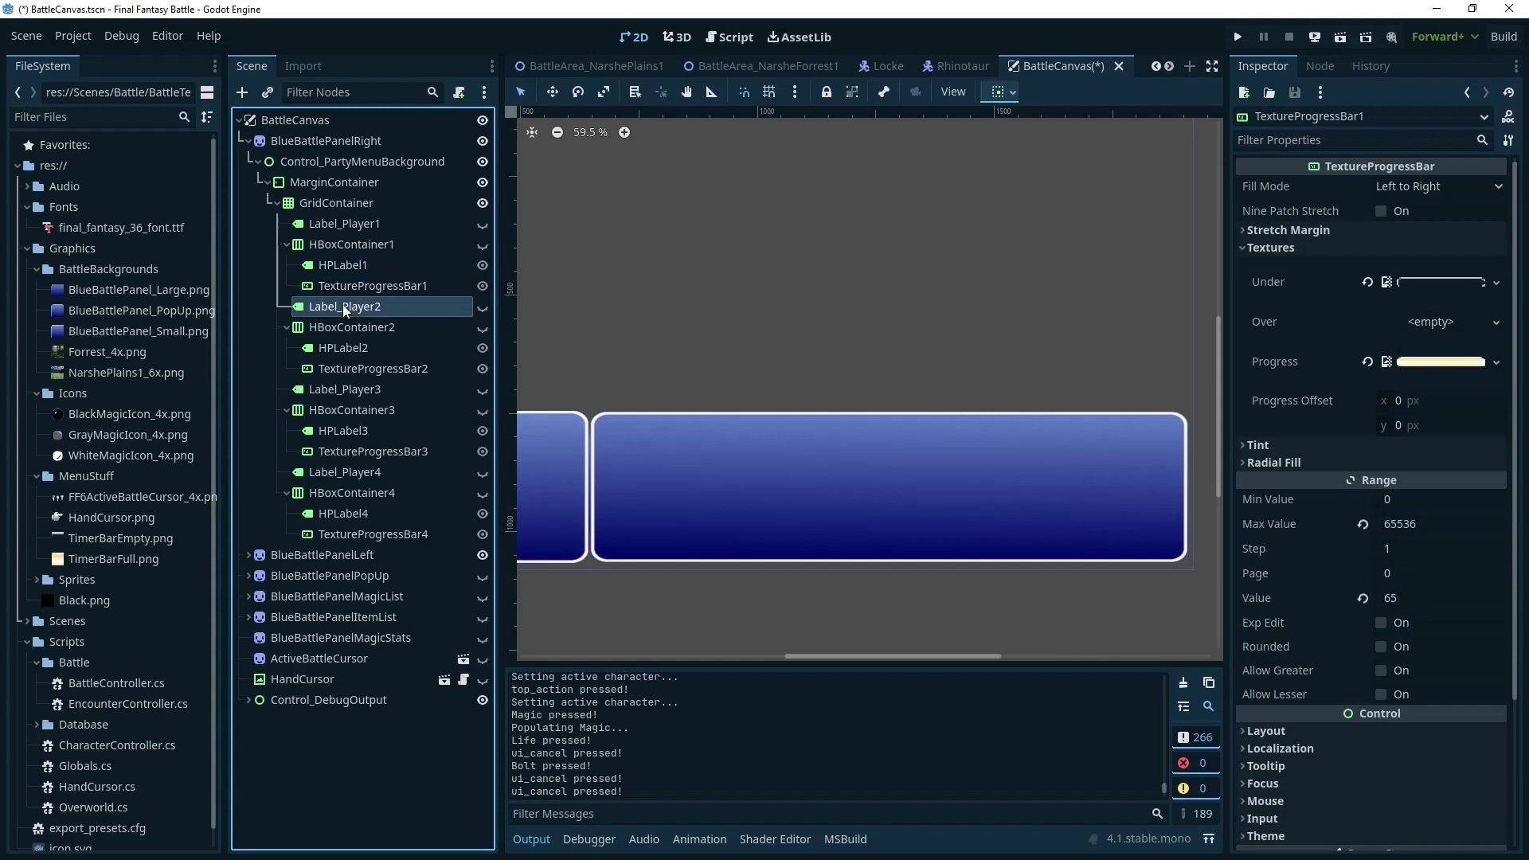
pyautogui.click(354, 327)
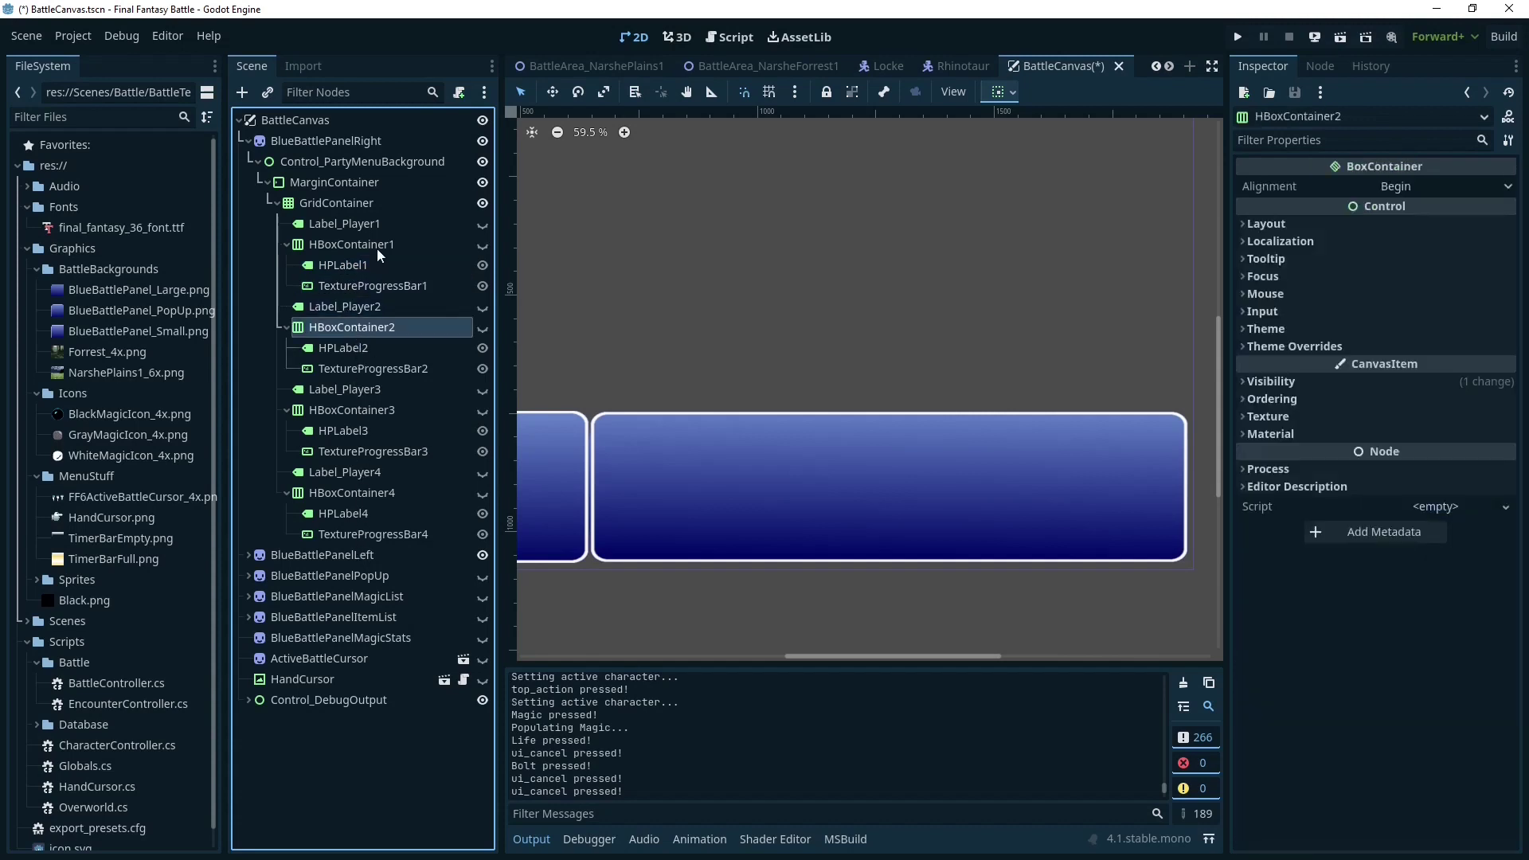
# - Review HBoxContainer1, Label_Player1 and HPLabel1, then collapse BlueBattlePanelRight and expand BlueBattlePanelLeft
pyautogui.click(331, 251)
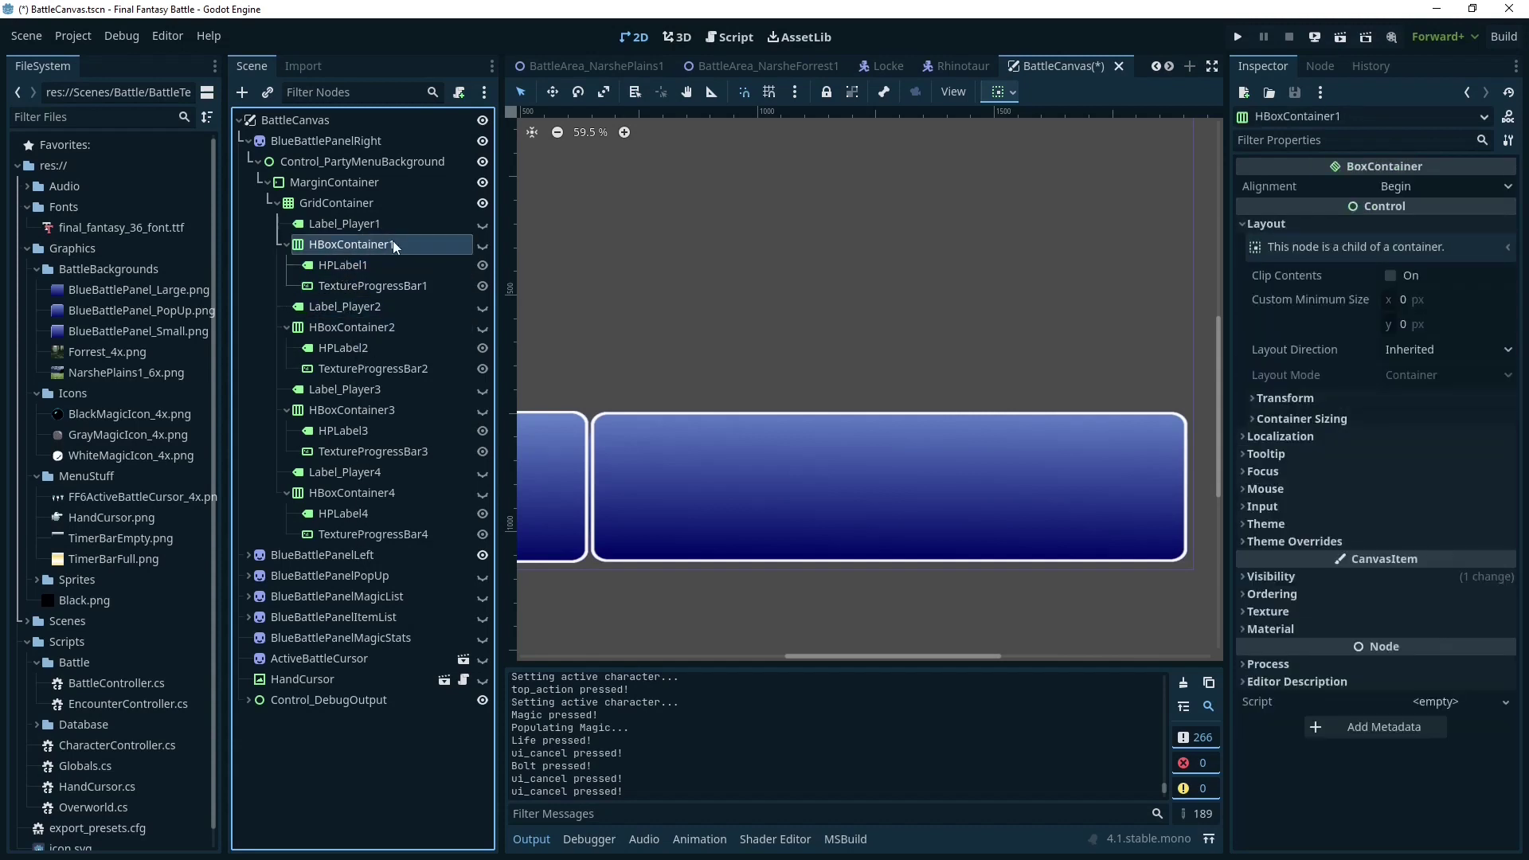
pyautogui.click(338, 218)
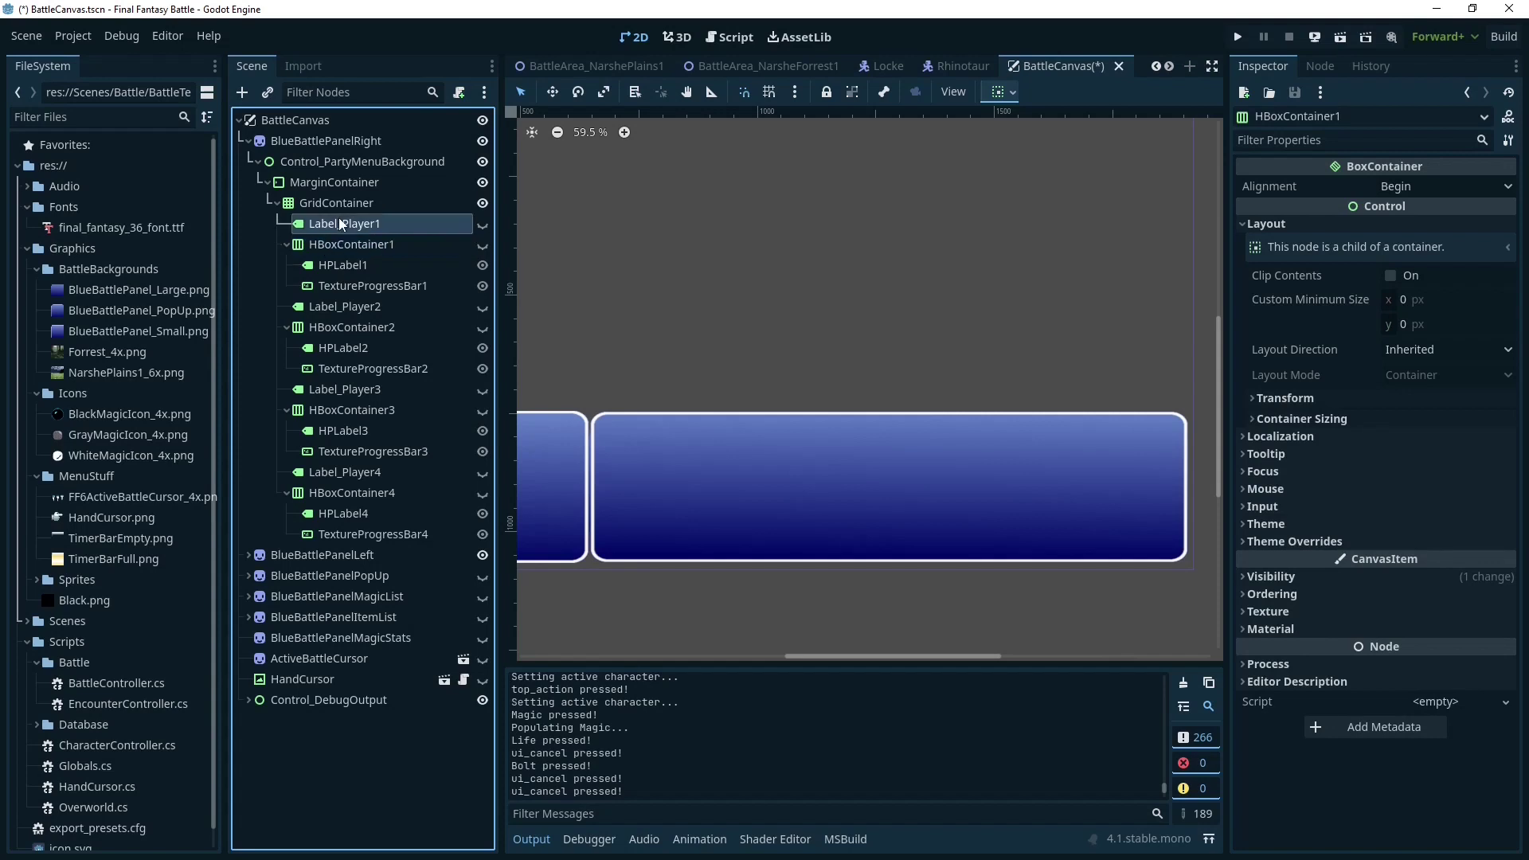
pyautogui.click(398, 247)
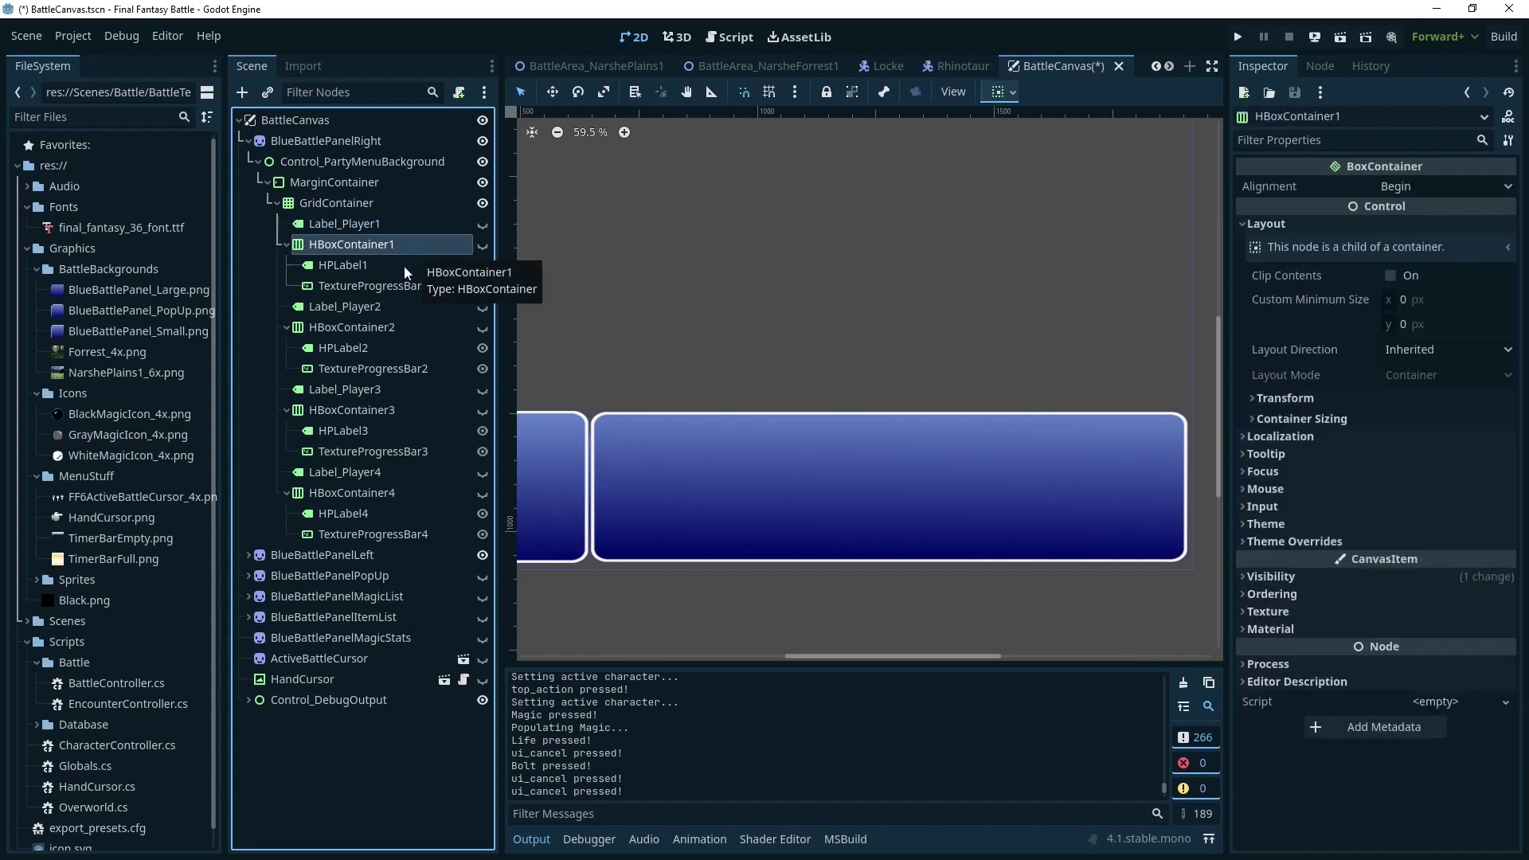
pyautogui.click(387, 265)
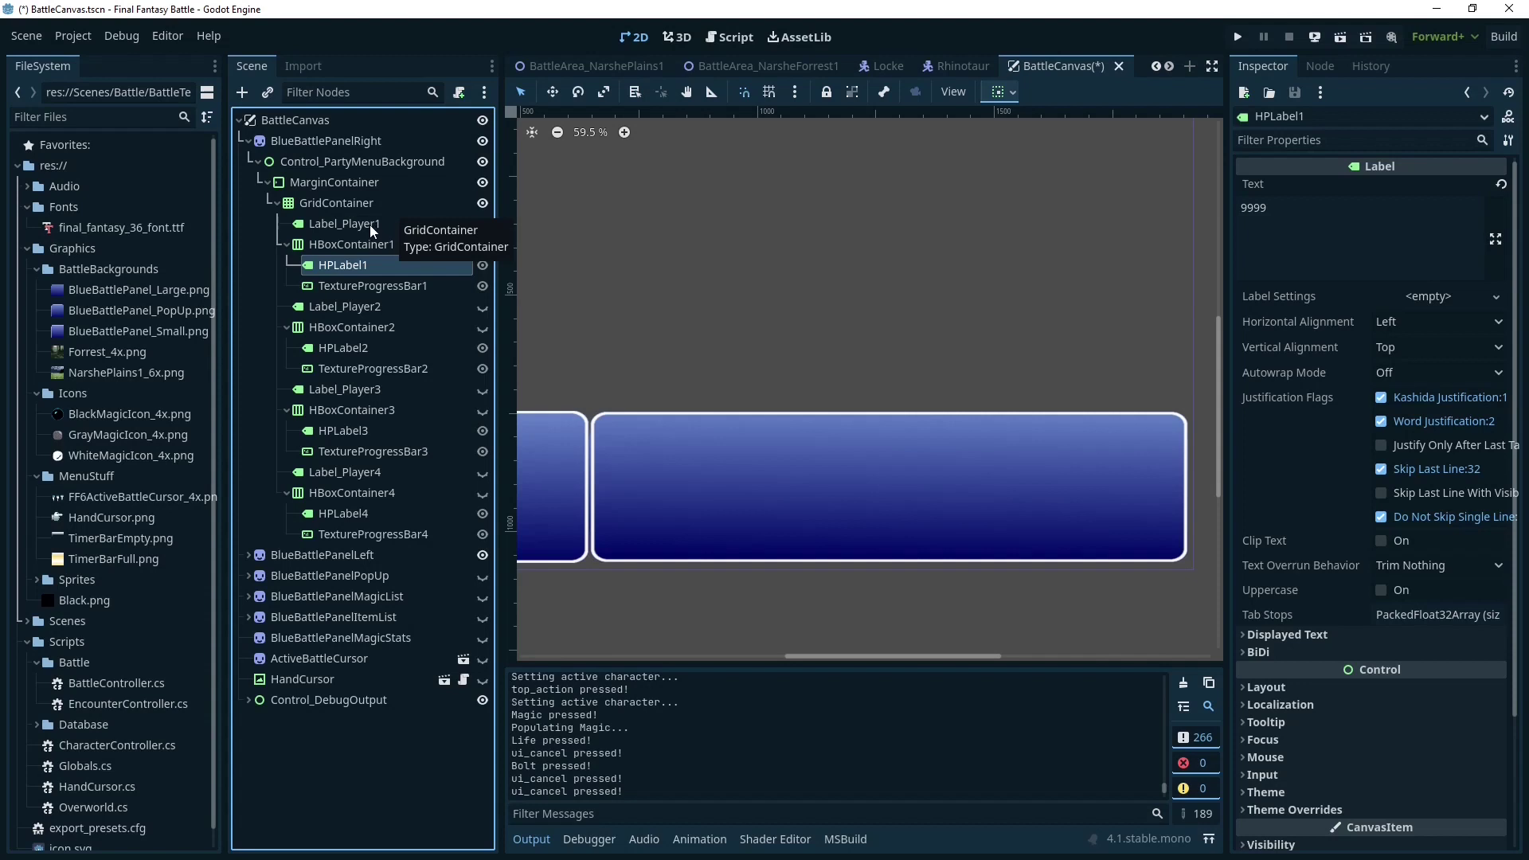
pyautogui.click(369, 224)
pyautogui.click(395, 244)
pyautogui.click(399, 263)
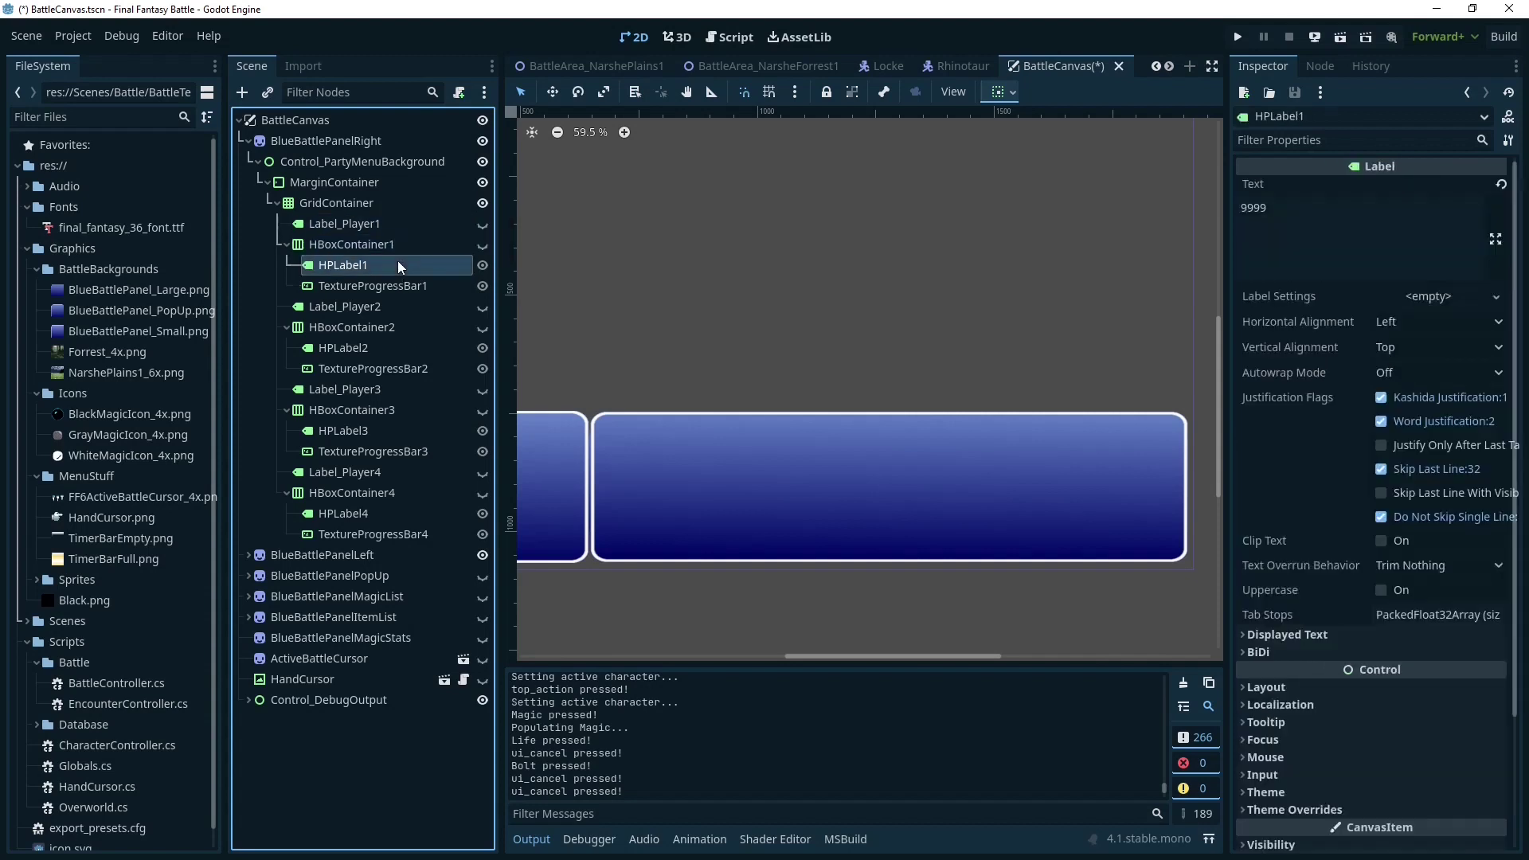
pyautogui.click(249, 140)
pyautogui.click(247, 161)
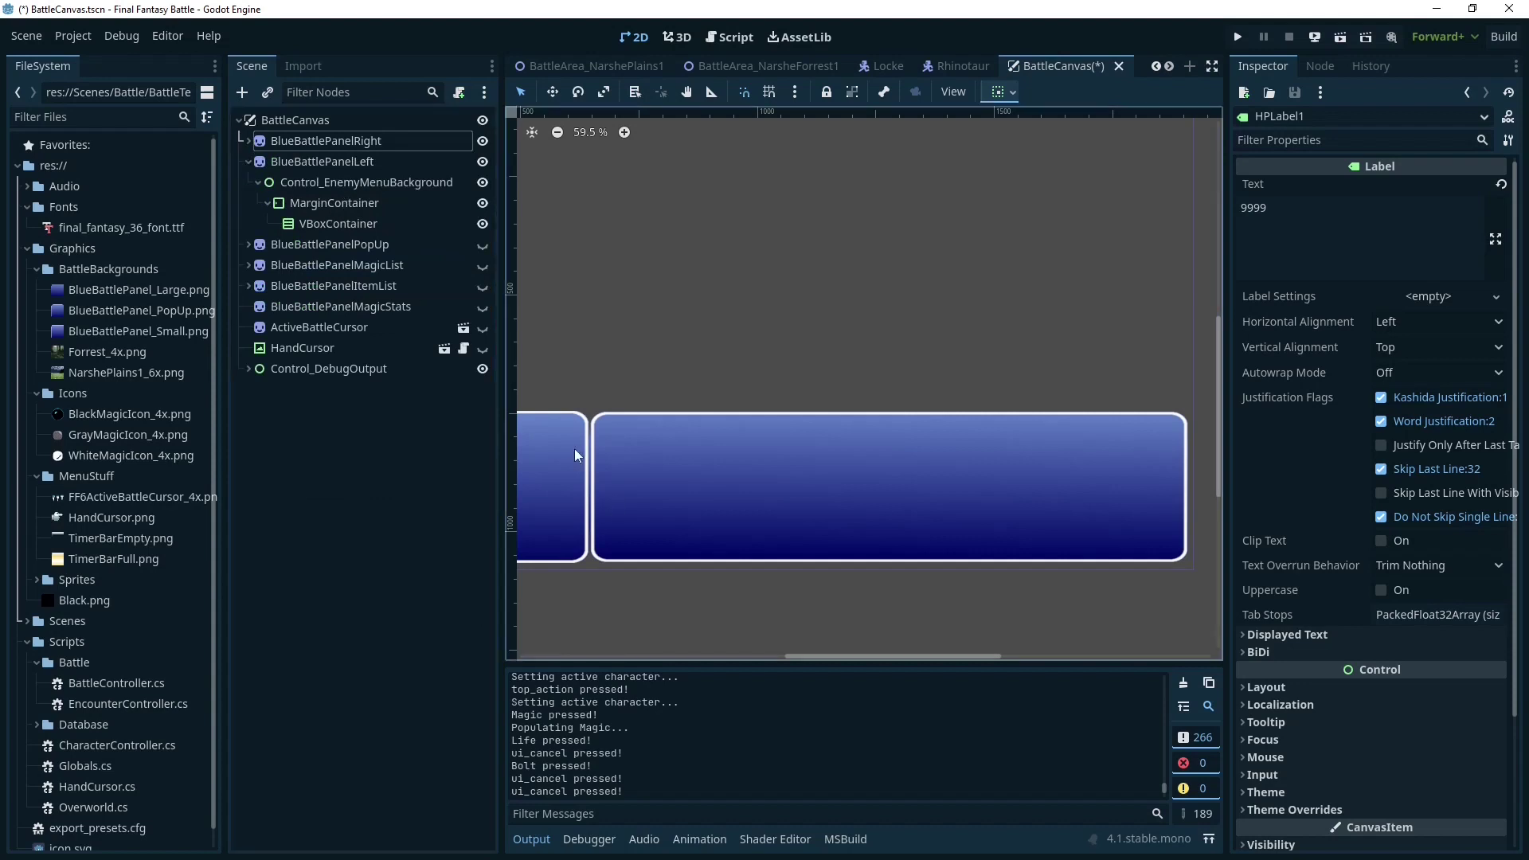
# - Scroll to the enemy panel and inspect Control_EnemyMenuBackground, its MarginContainer and VBoxContainer
pyautogui.keyDown('shift'); pyautogui.hscroll(-5, 575, 456); pyautogui.keyUp('shift')
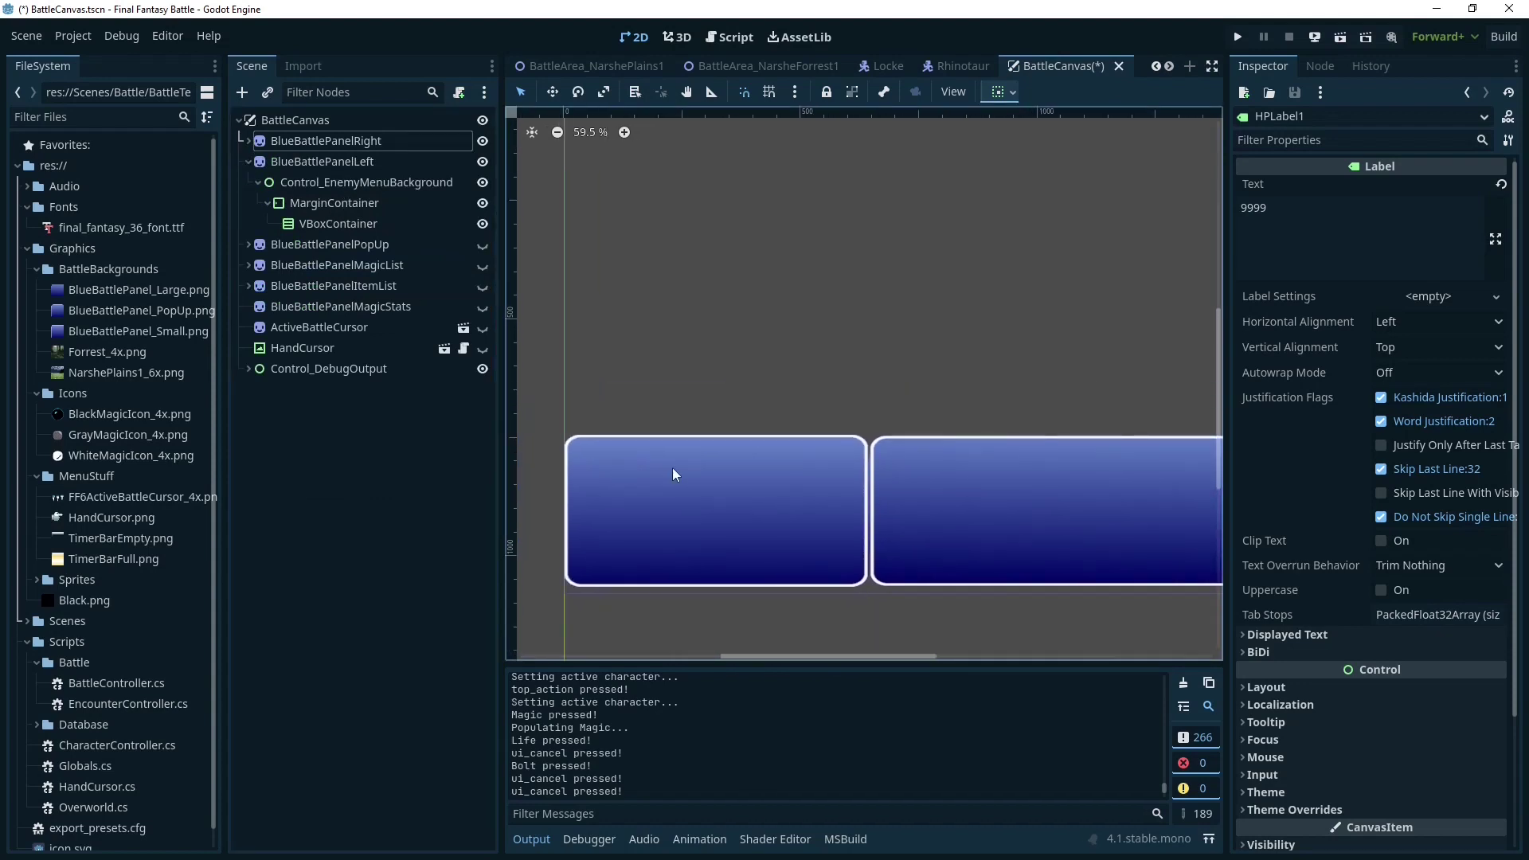
pyautogui.click(308, 180)
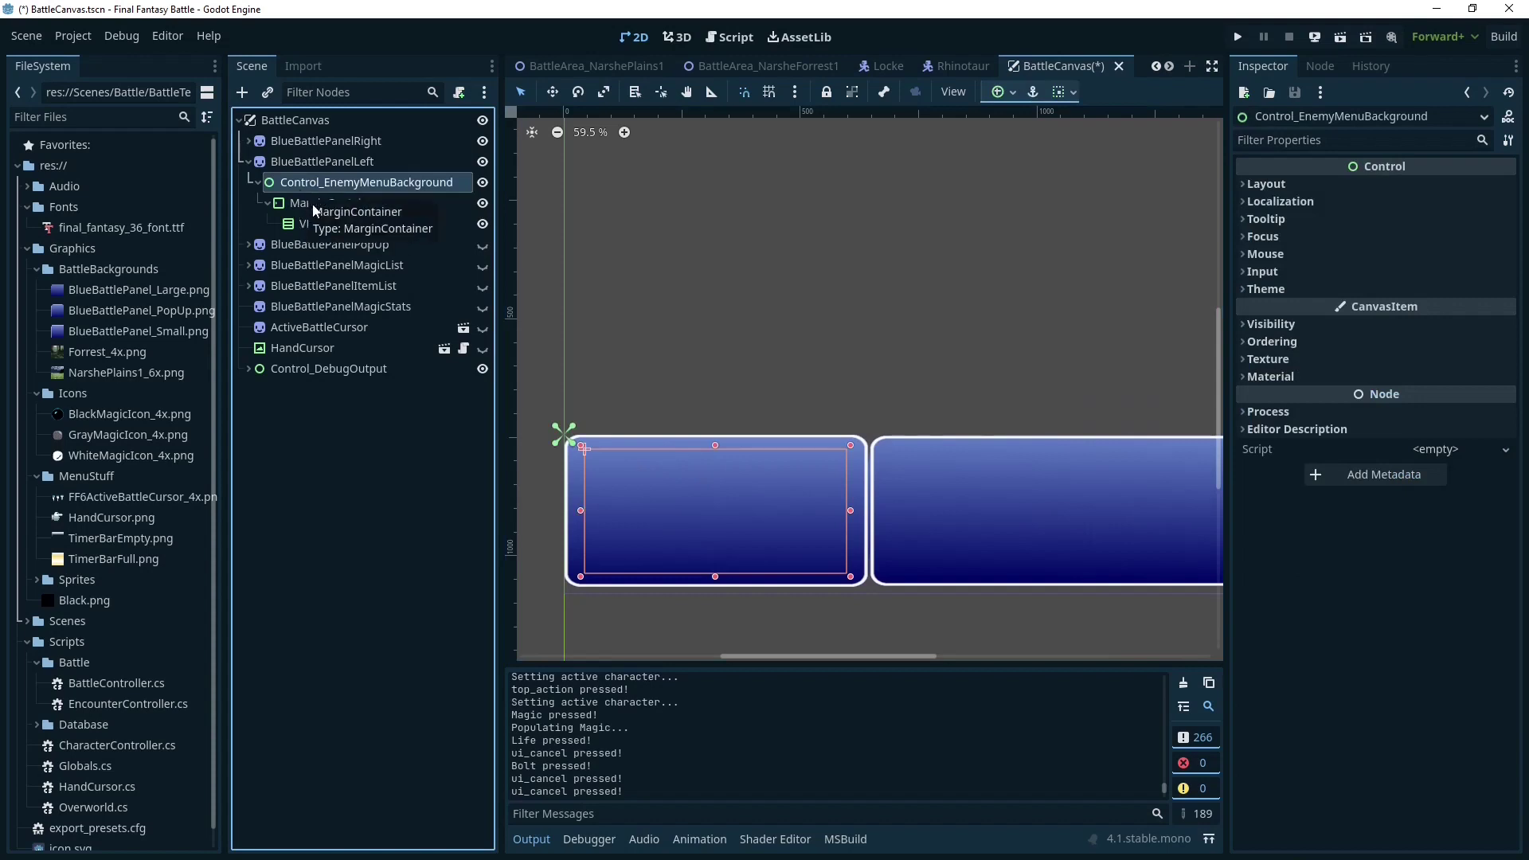
pyautogui.click(301, 208)
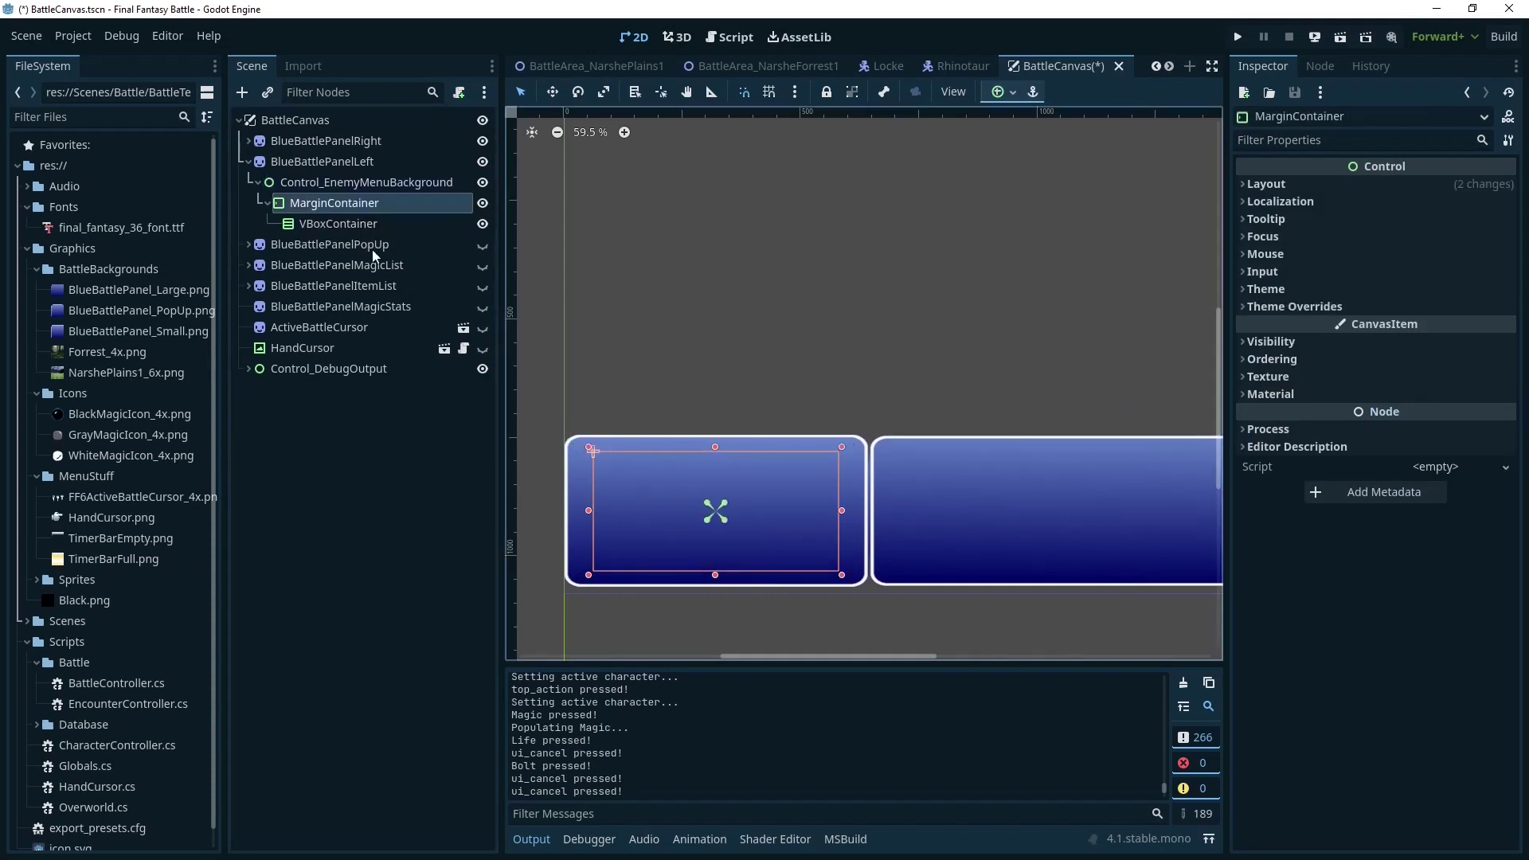
pyautogui.press('Down')
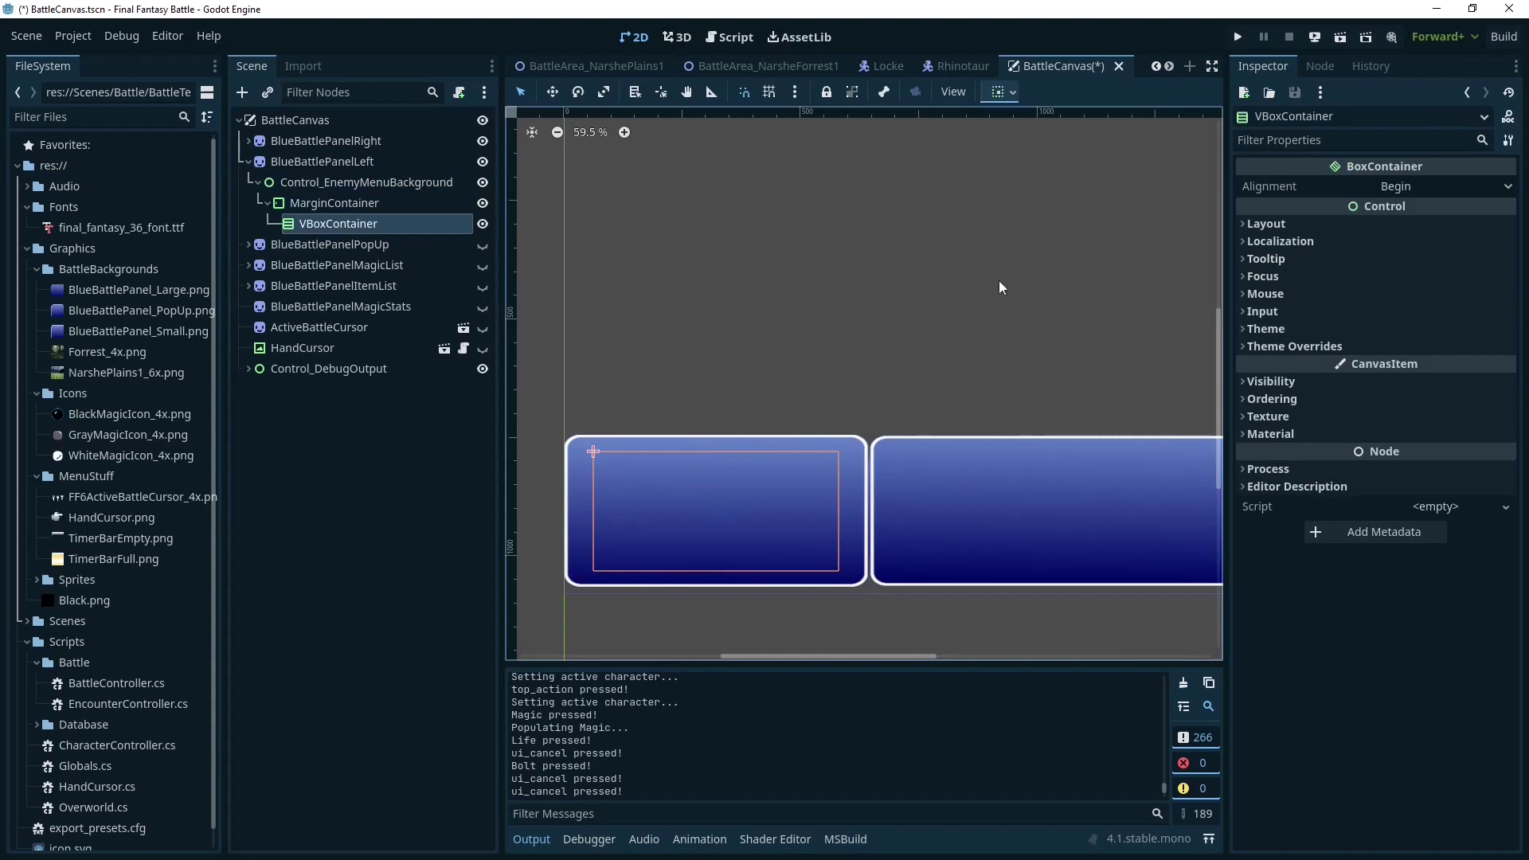
pyautogui.doubleClick(359, 230)
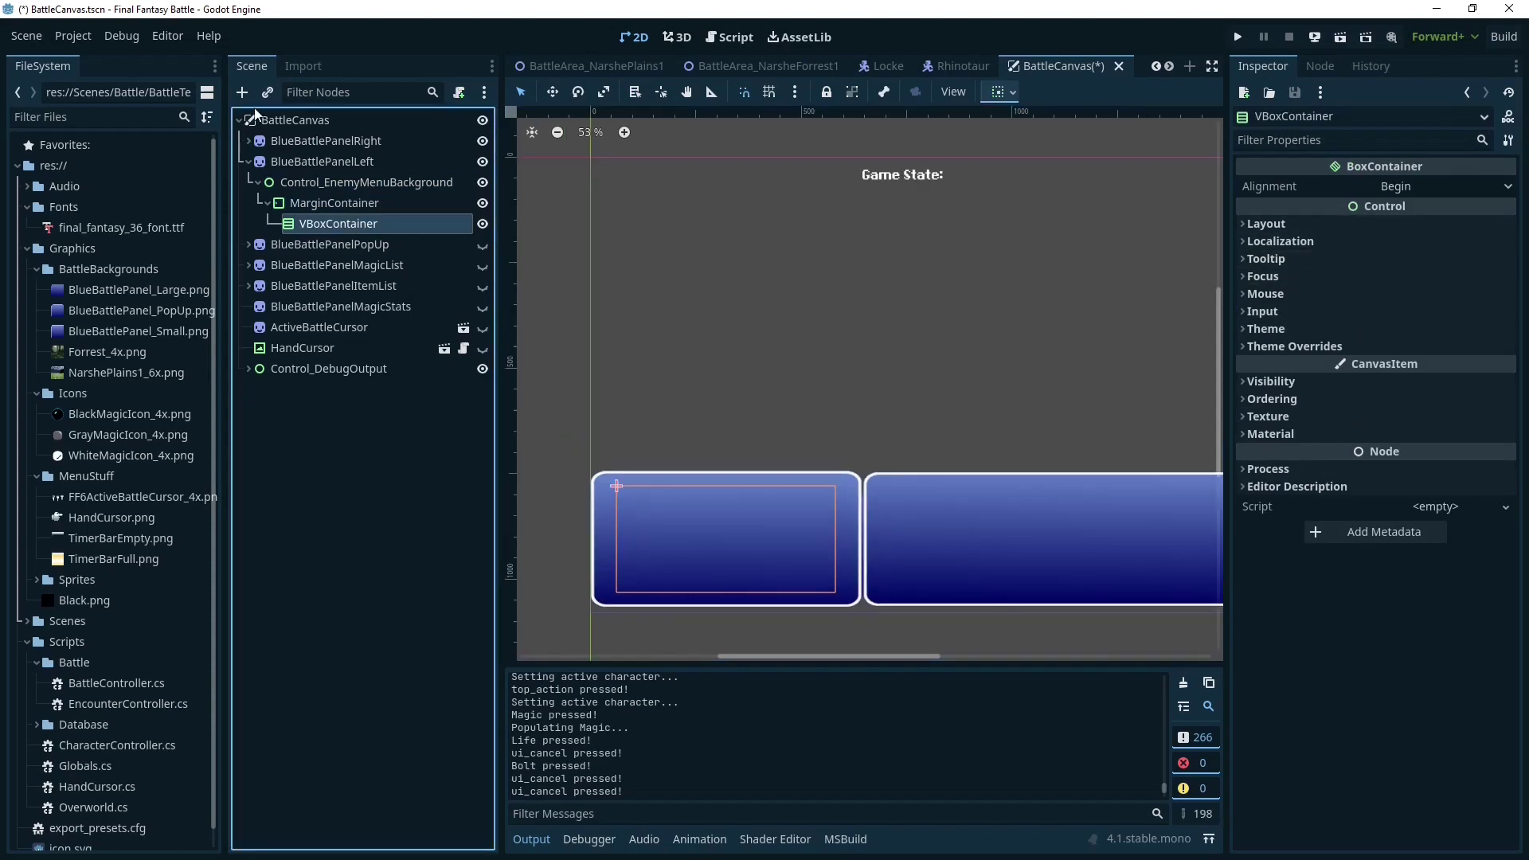
pyautogui.click(243, 93)
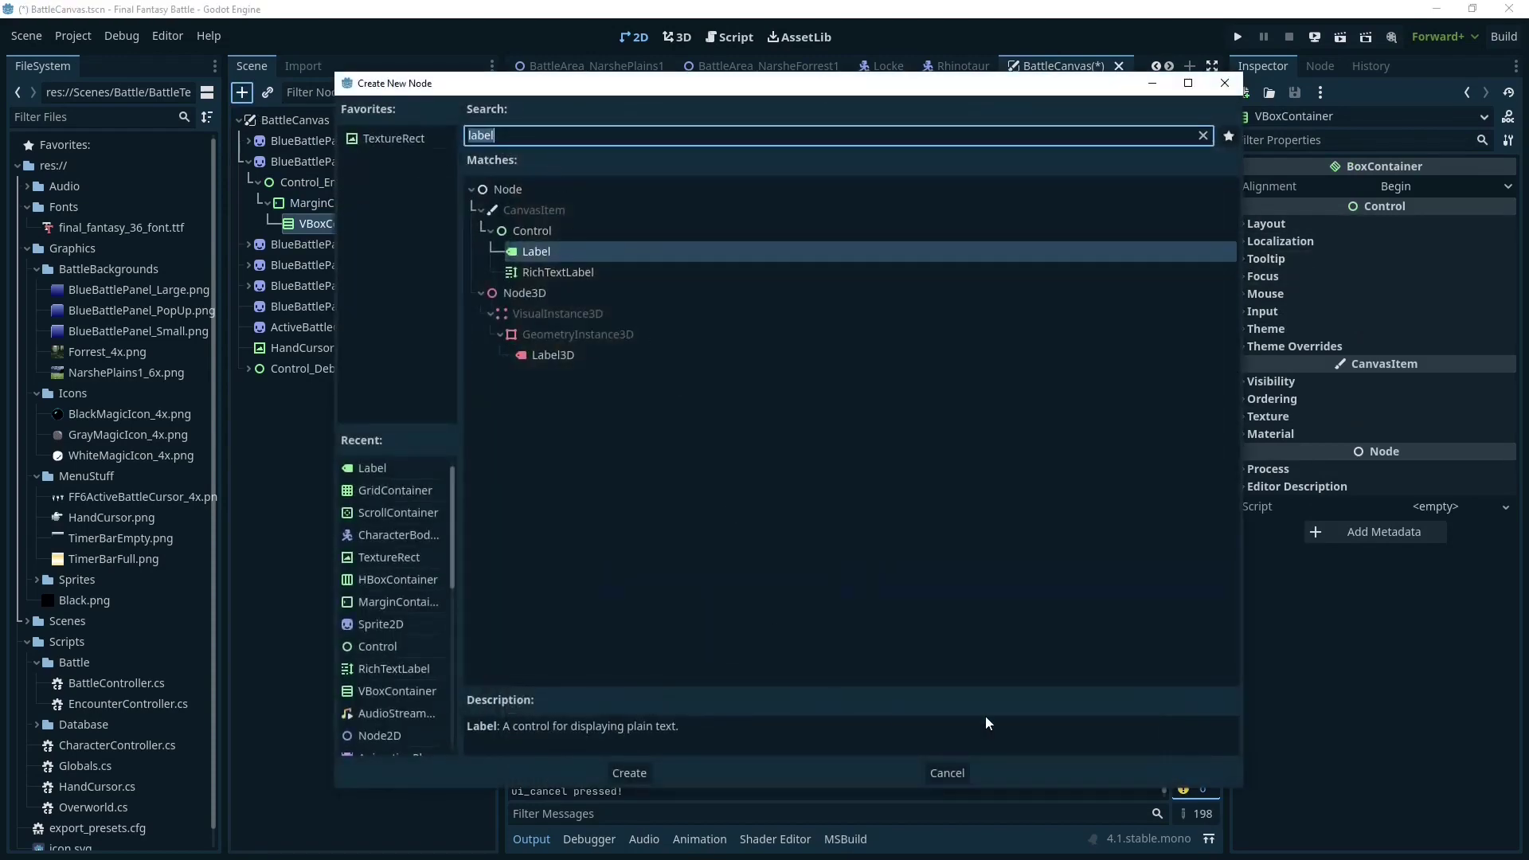
pyautogui.click(637, 772)
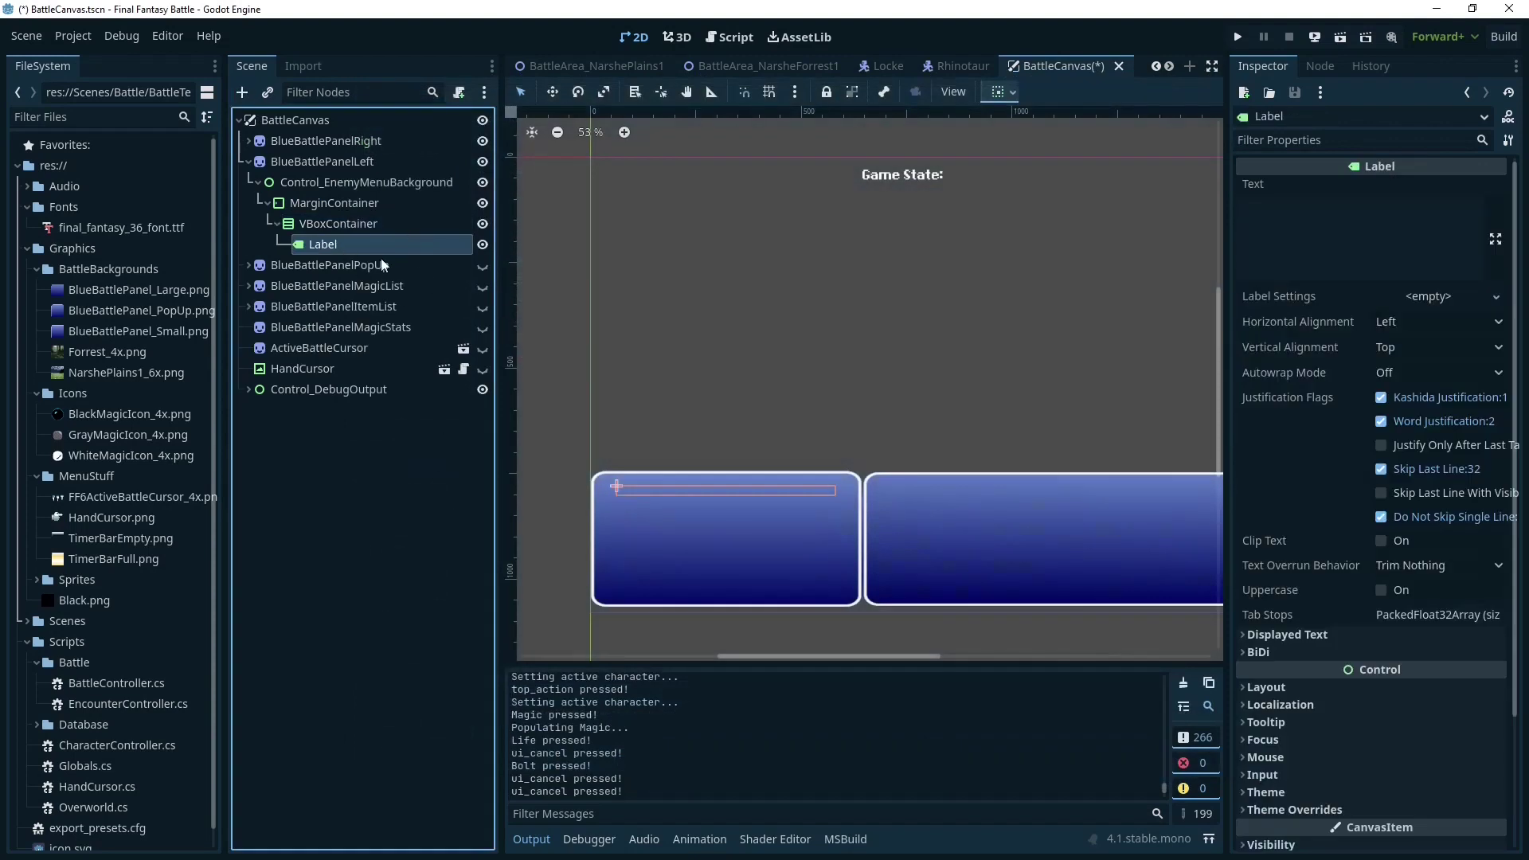
pyautogui.click(1289, 248)
pyautogui.write('Rabite')
pyautogui.press('Return')
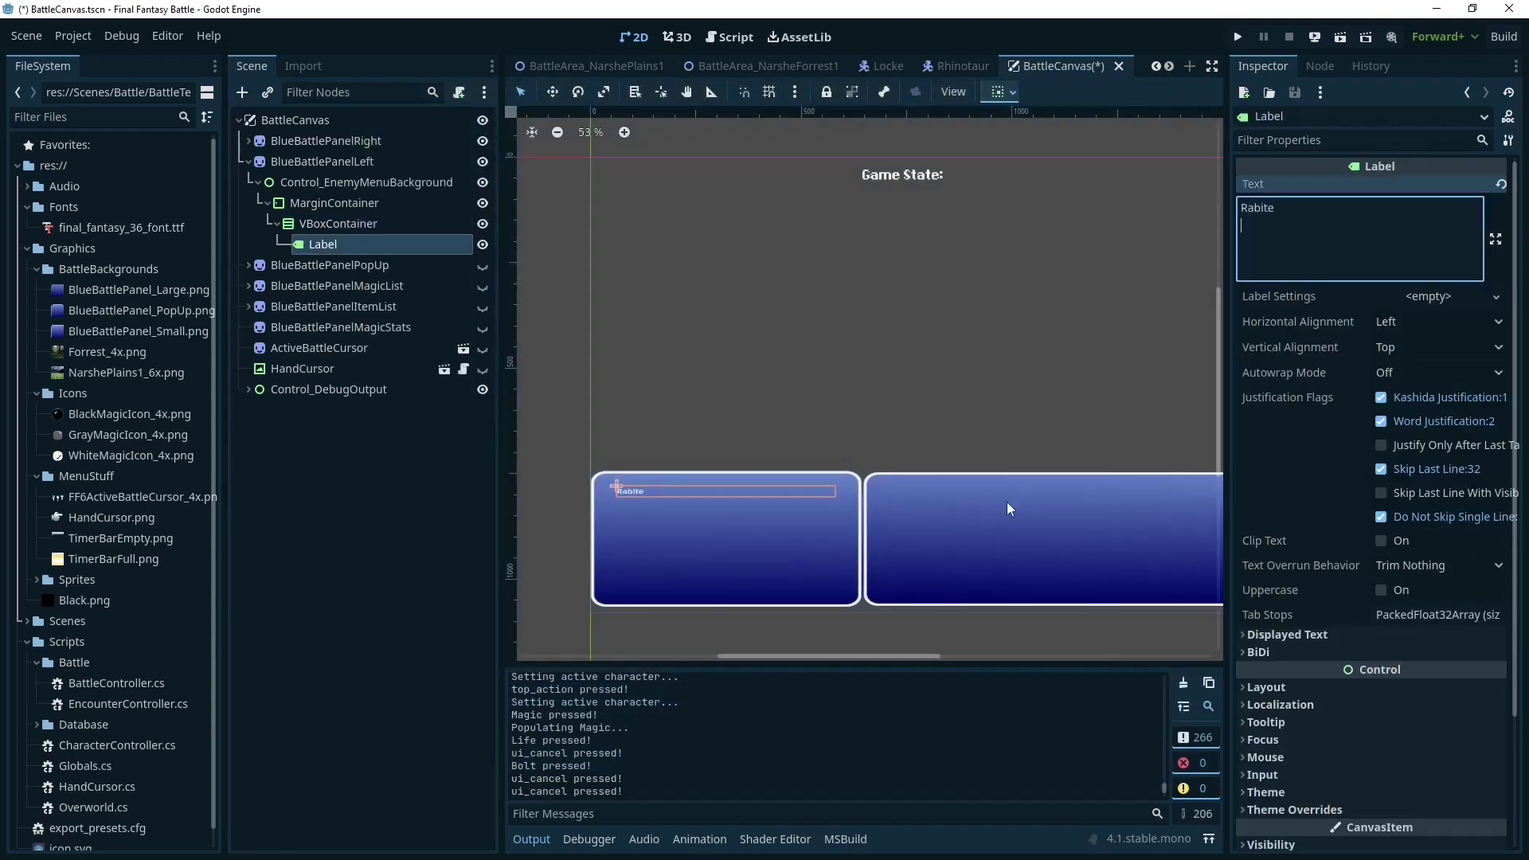
pyautogui.scroll(8, 597, 535)
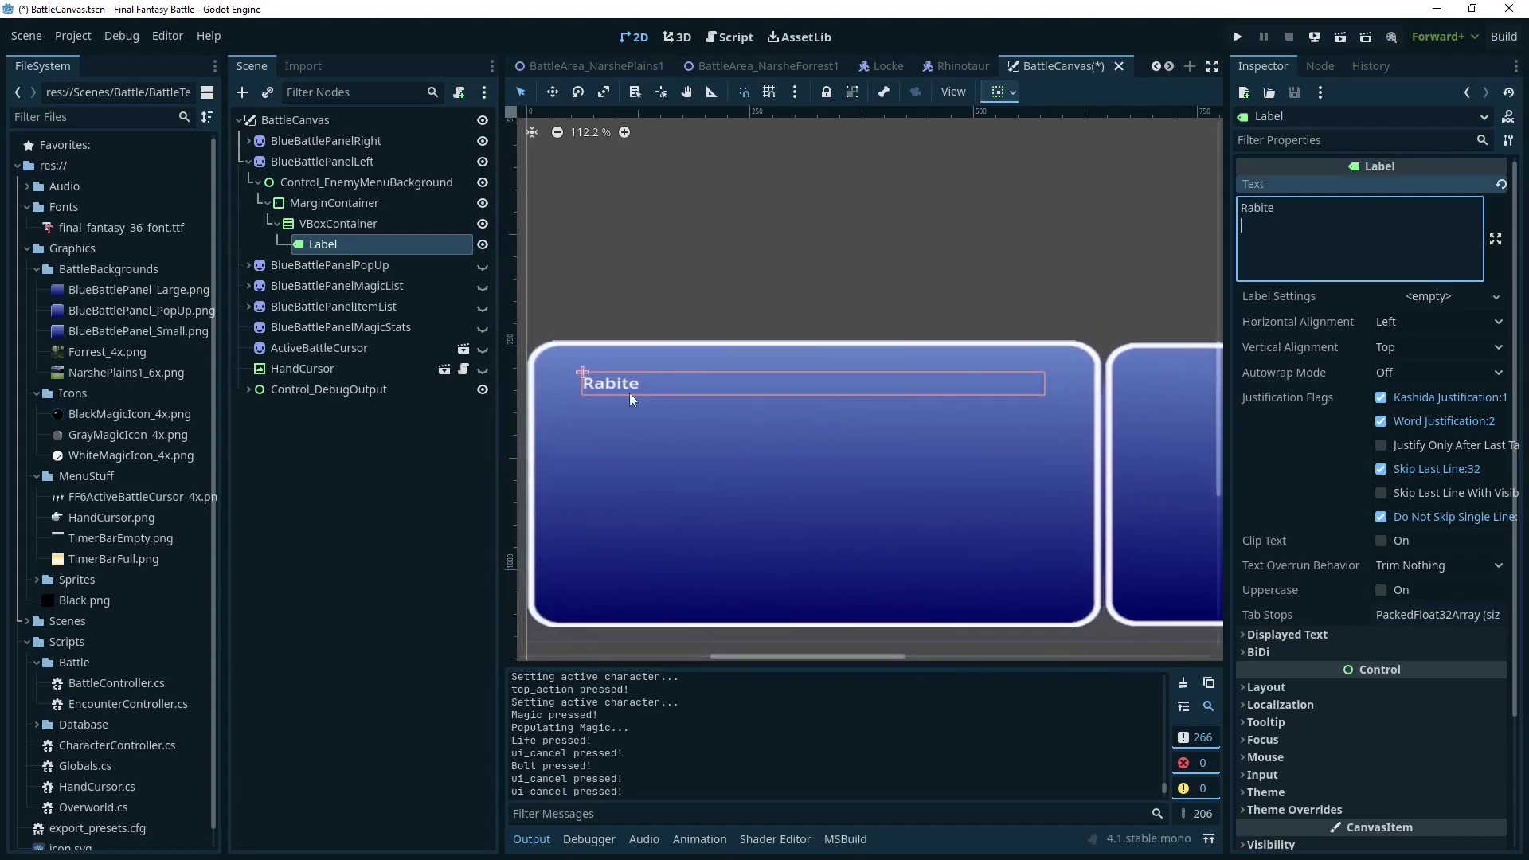
pyautogui.rightClick(323, 221)
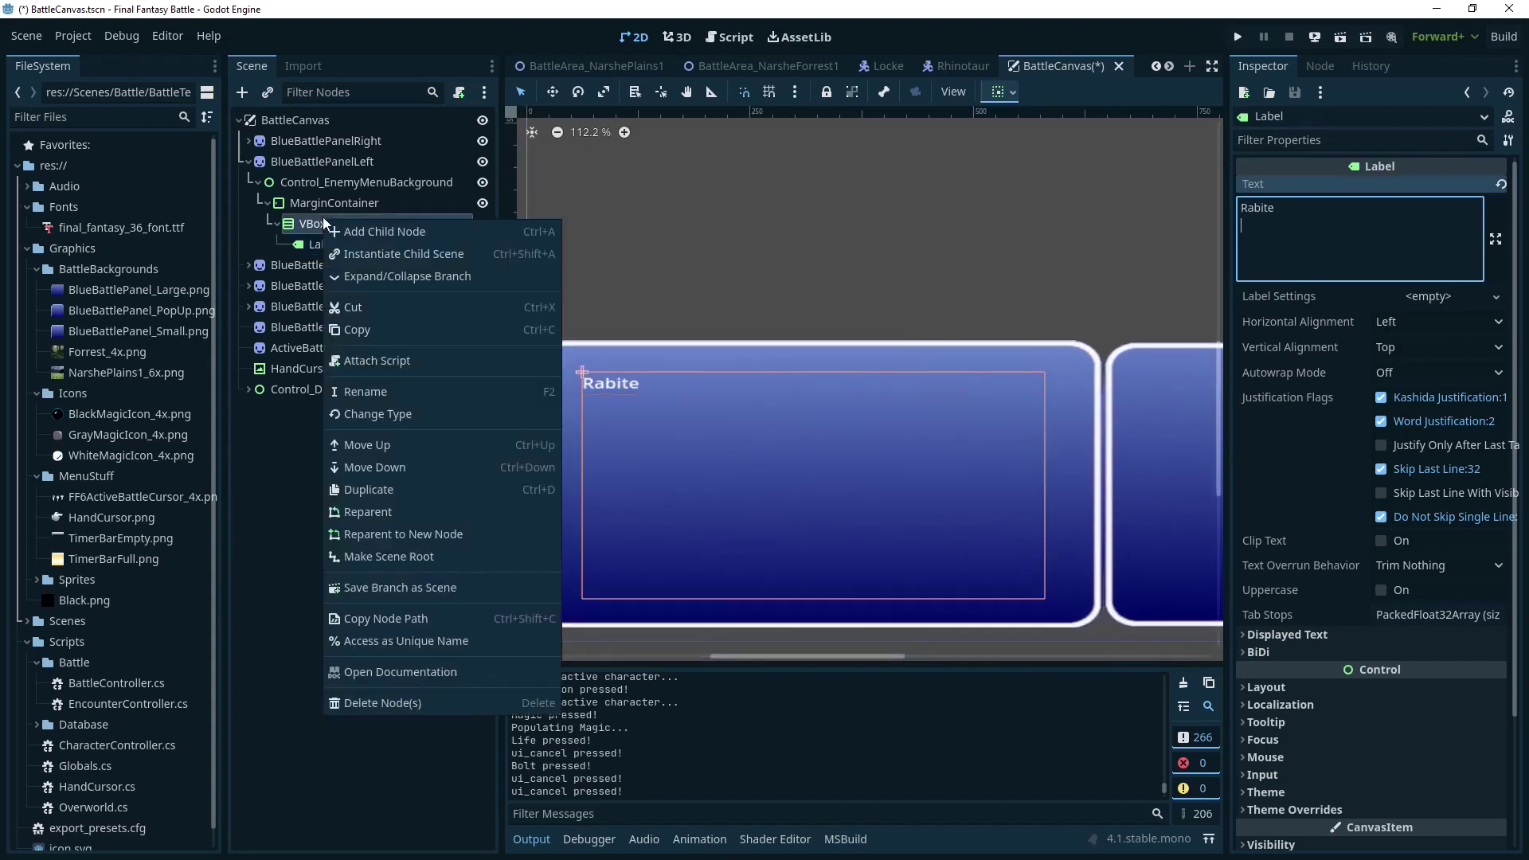
pyautogui.click(355, 231)
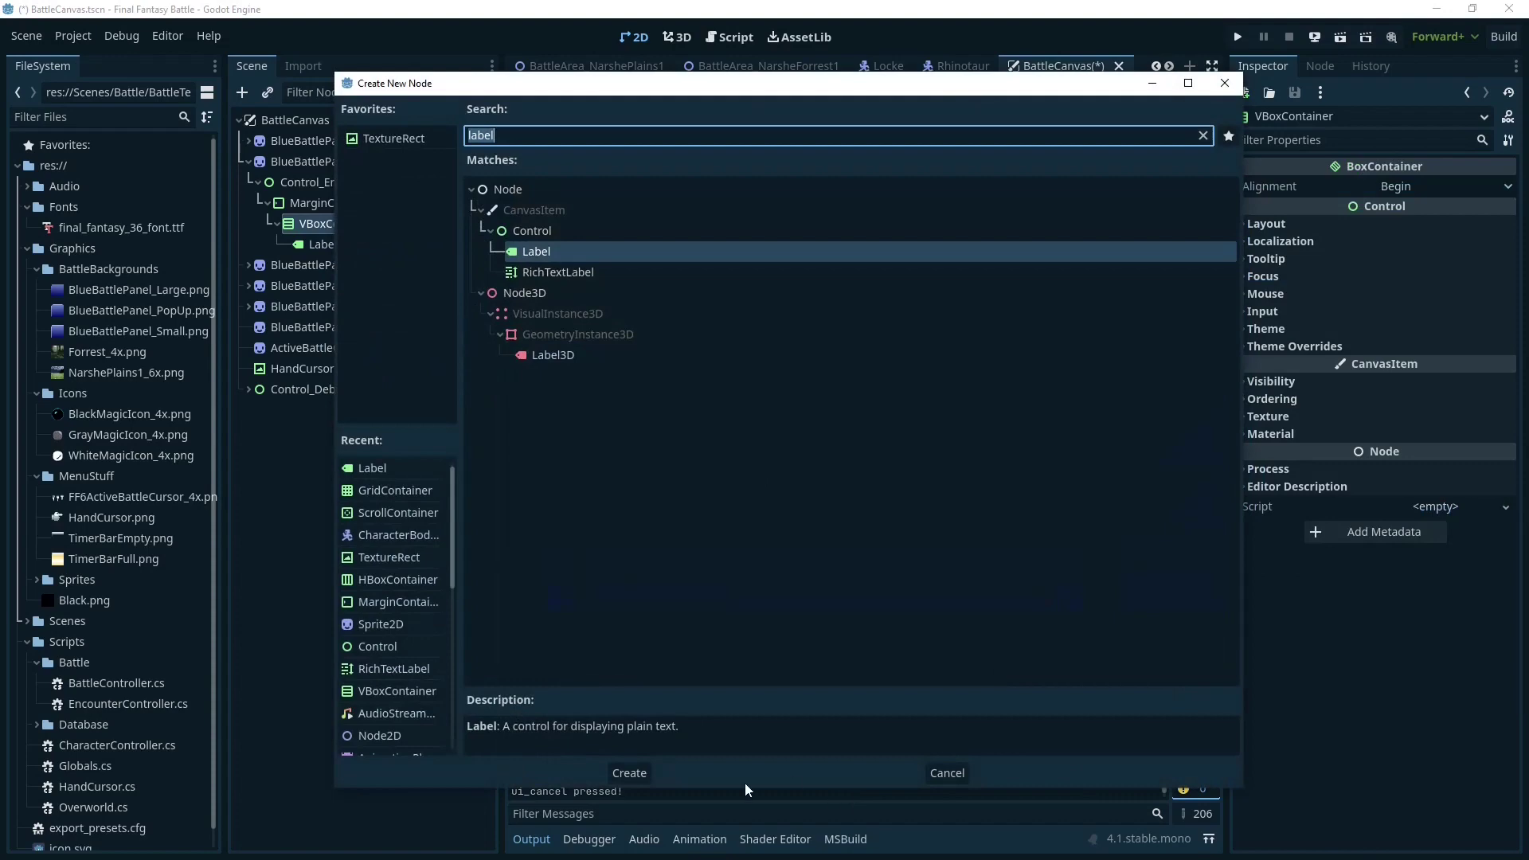
pyautogui.click(629, 773)
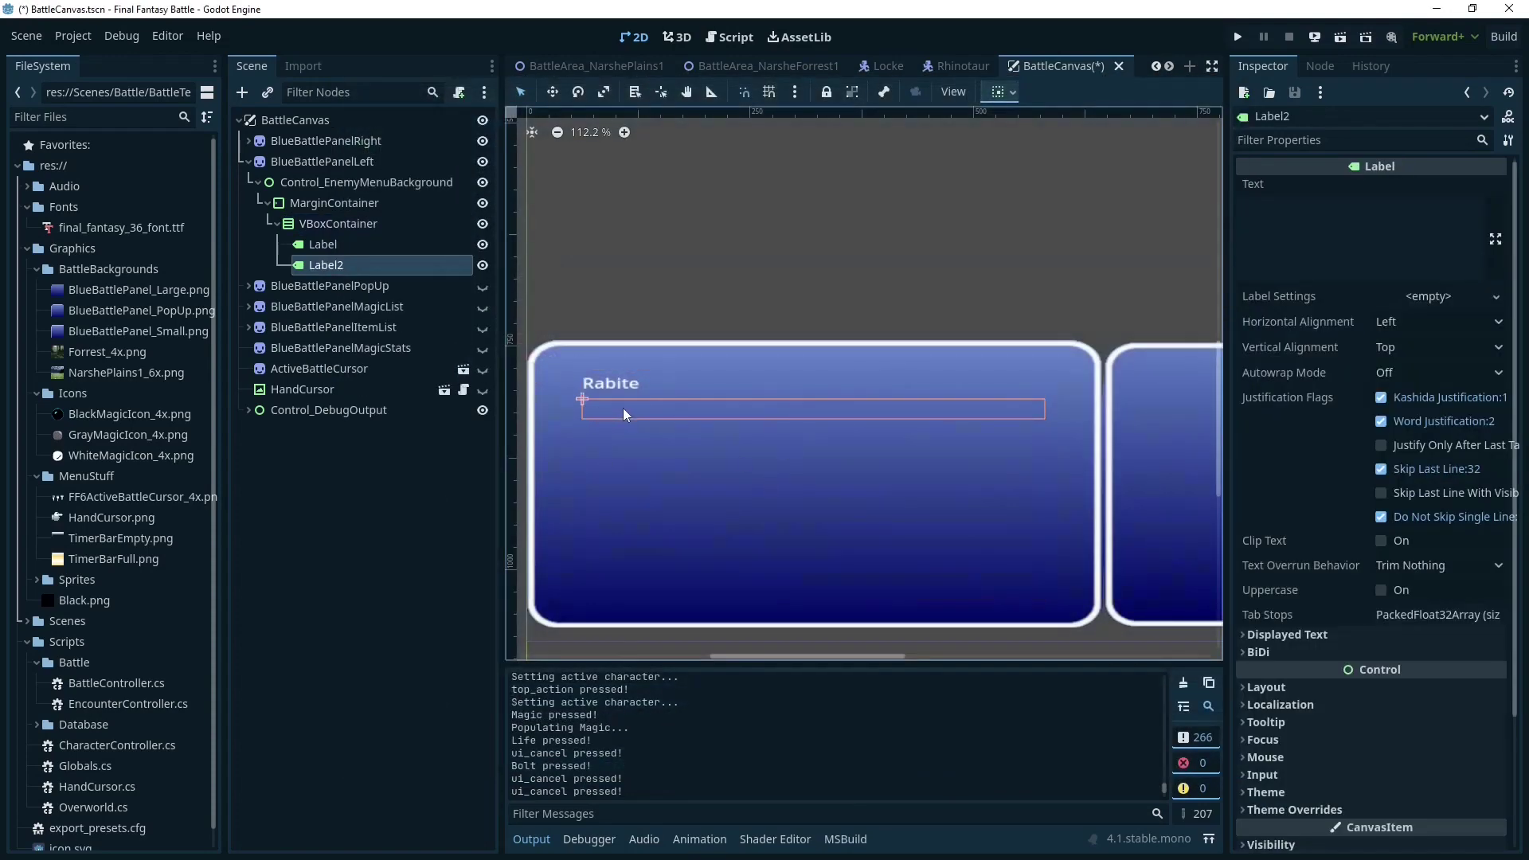
pyautogui.click(1302, 244)
pyautogui.write('Another enemy')
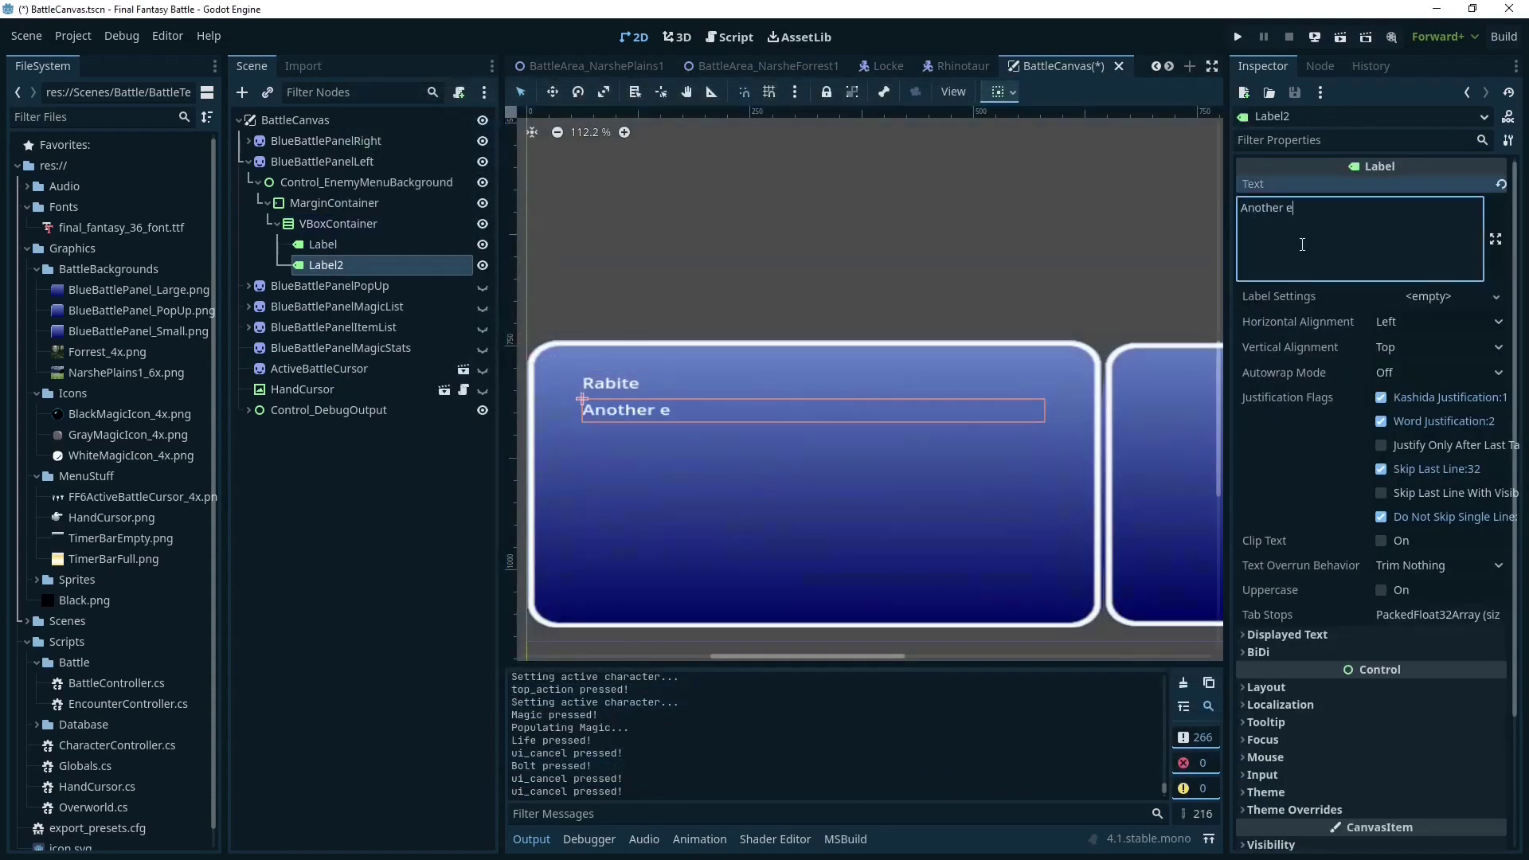
pyautogui.press('Return')
pyautogui.scroll(-5, 766, 419)
pyautogui.click(372, 271)
pyautogui.press('Delete')
pyautogui.press('Return')
pyautogui.click(322, 244)
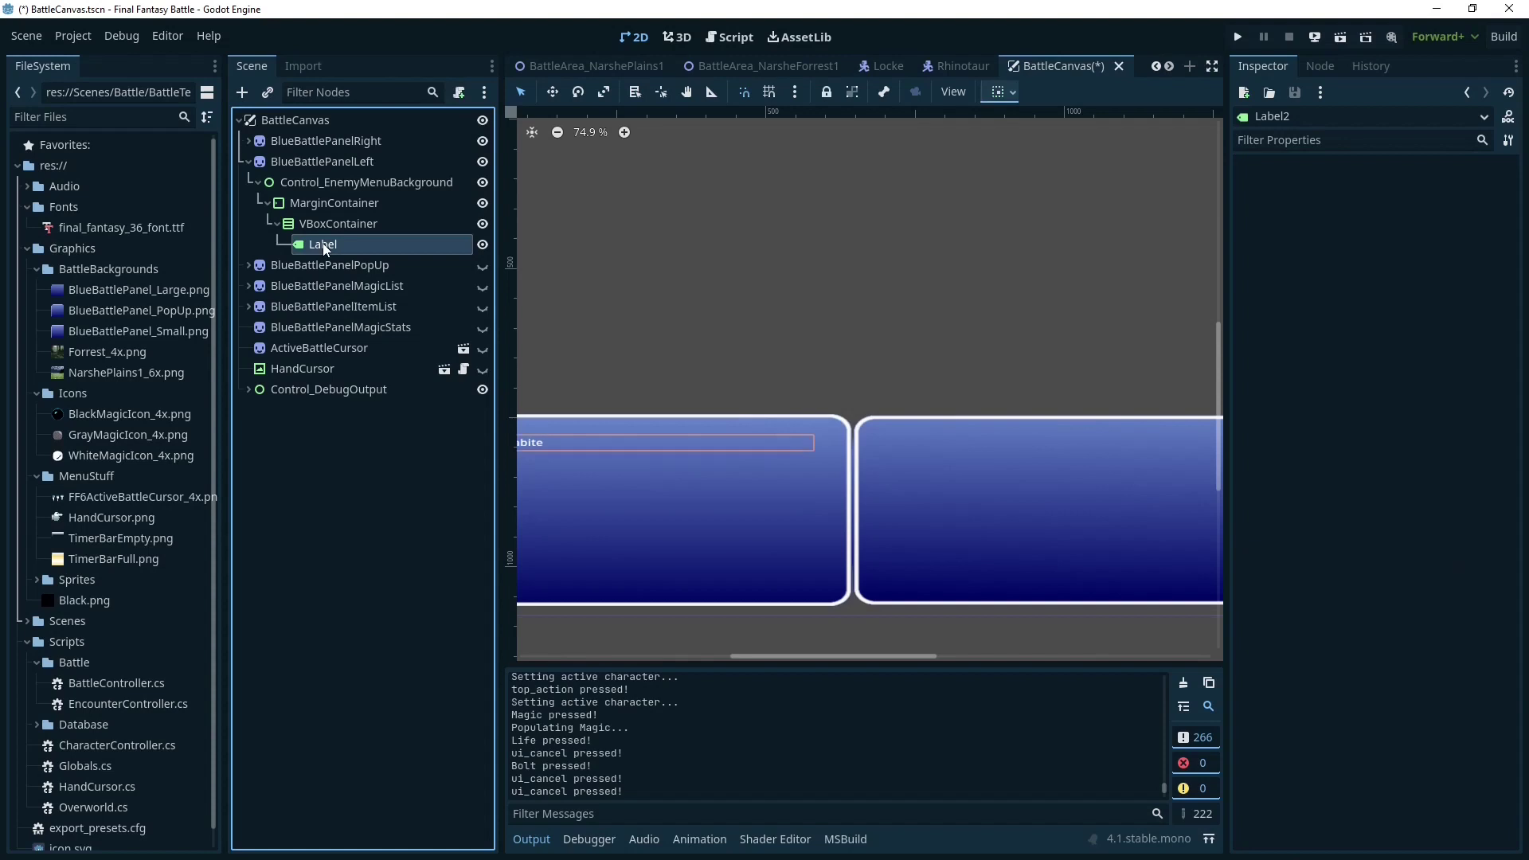
pyautogui.press('Delete')
pyautogui.press('Return')
pyautogui.click(333, 224)
pyautogui.click(341, 185)
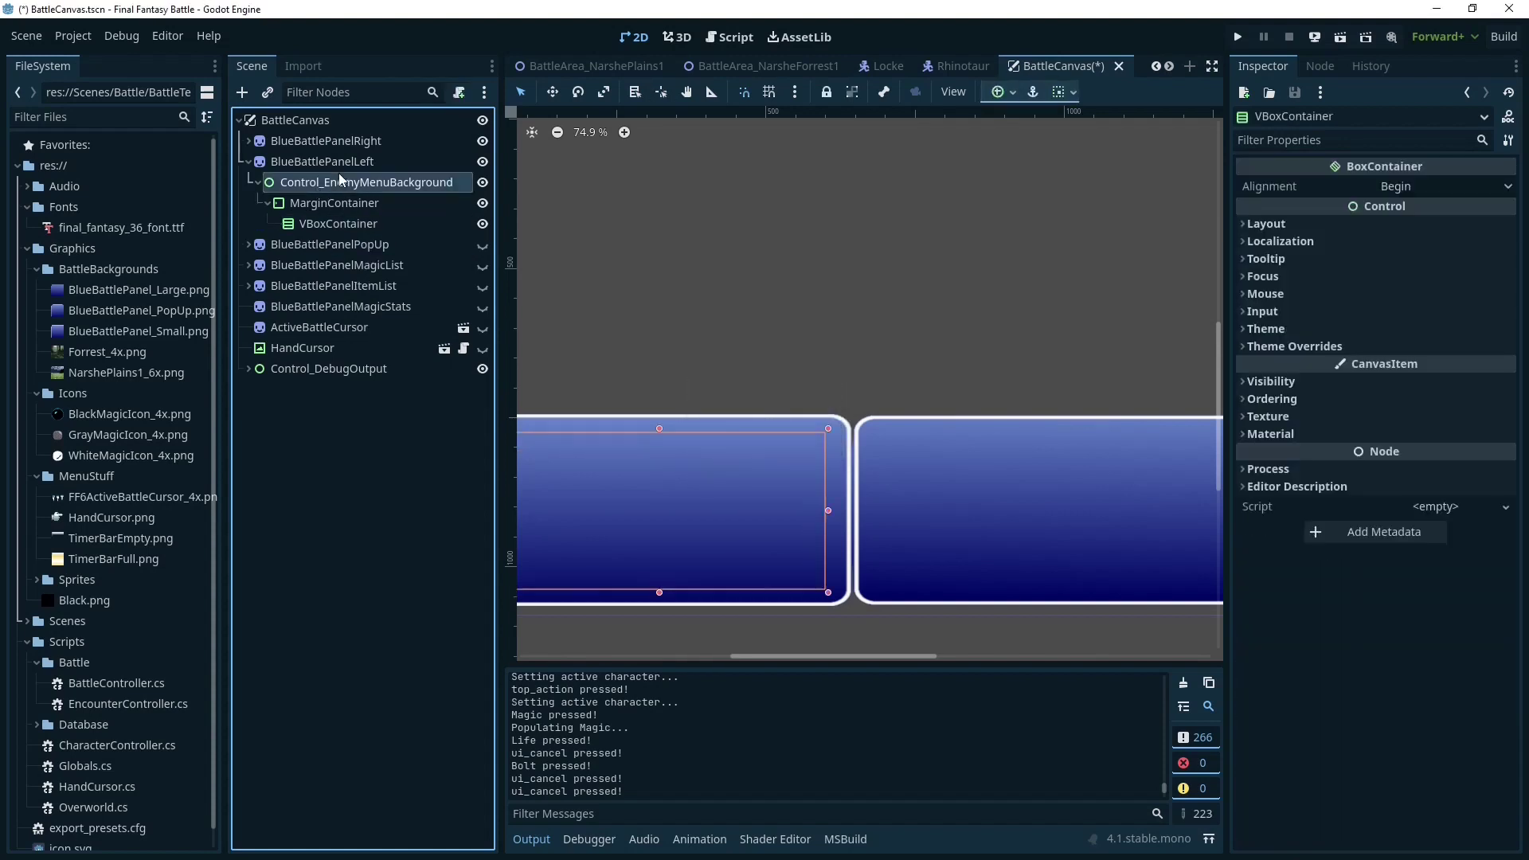
pyautogui.click(328, 228)
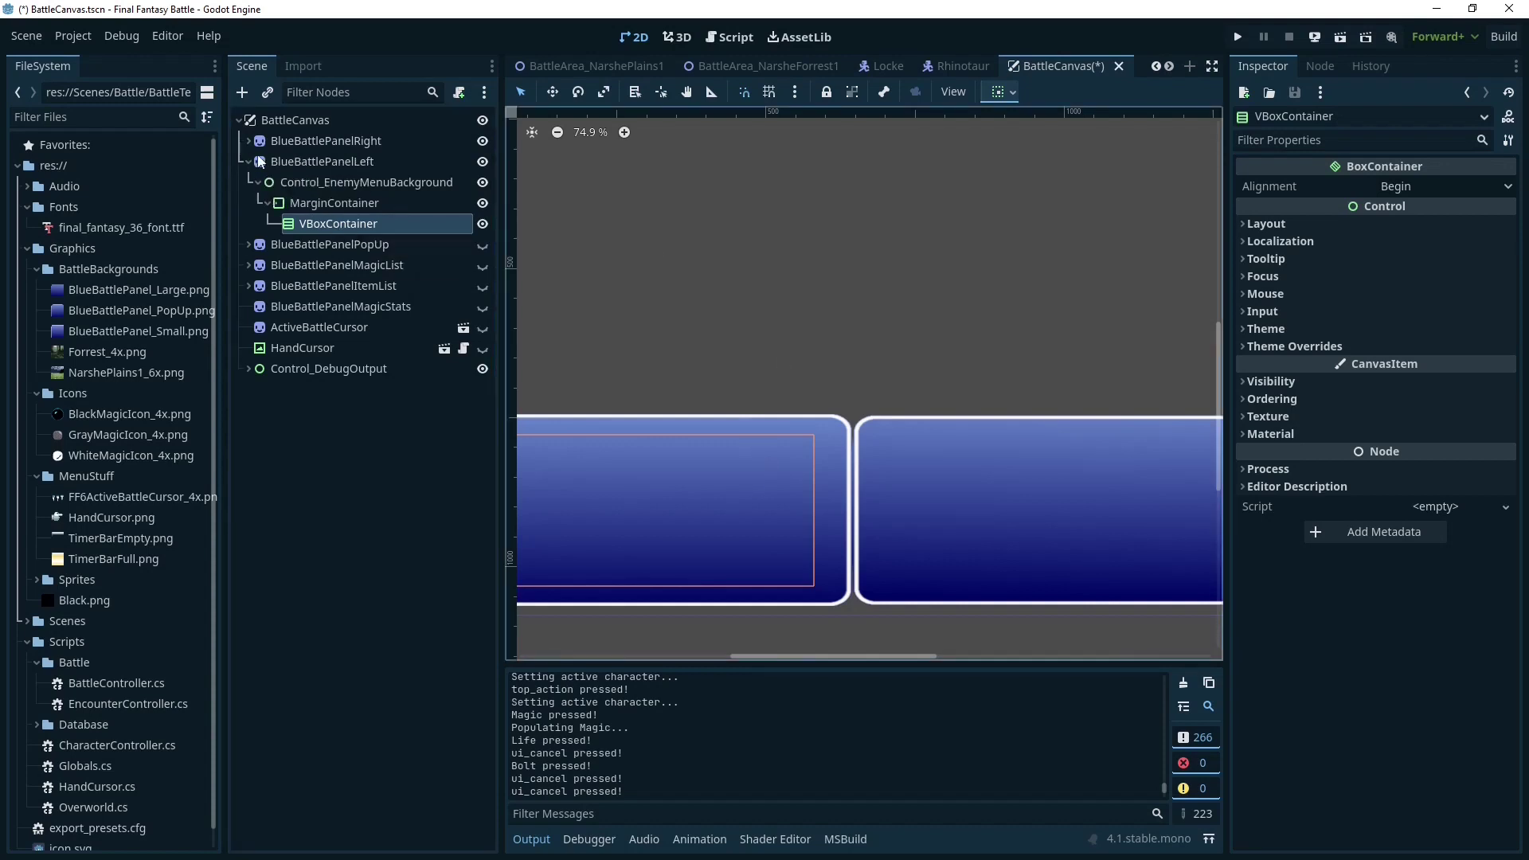
# - Expand BlueBattlePanelPopUp in the Scene dock and toggle its visibility on over the enemy panel
pyautogui.click(564, 257)
pyautogui.moveTo(688, 330); pyautogui.dragTo(863, 322, button='middle')
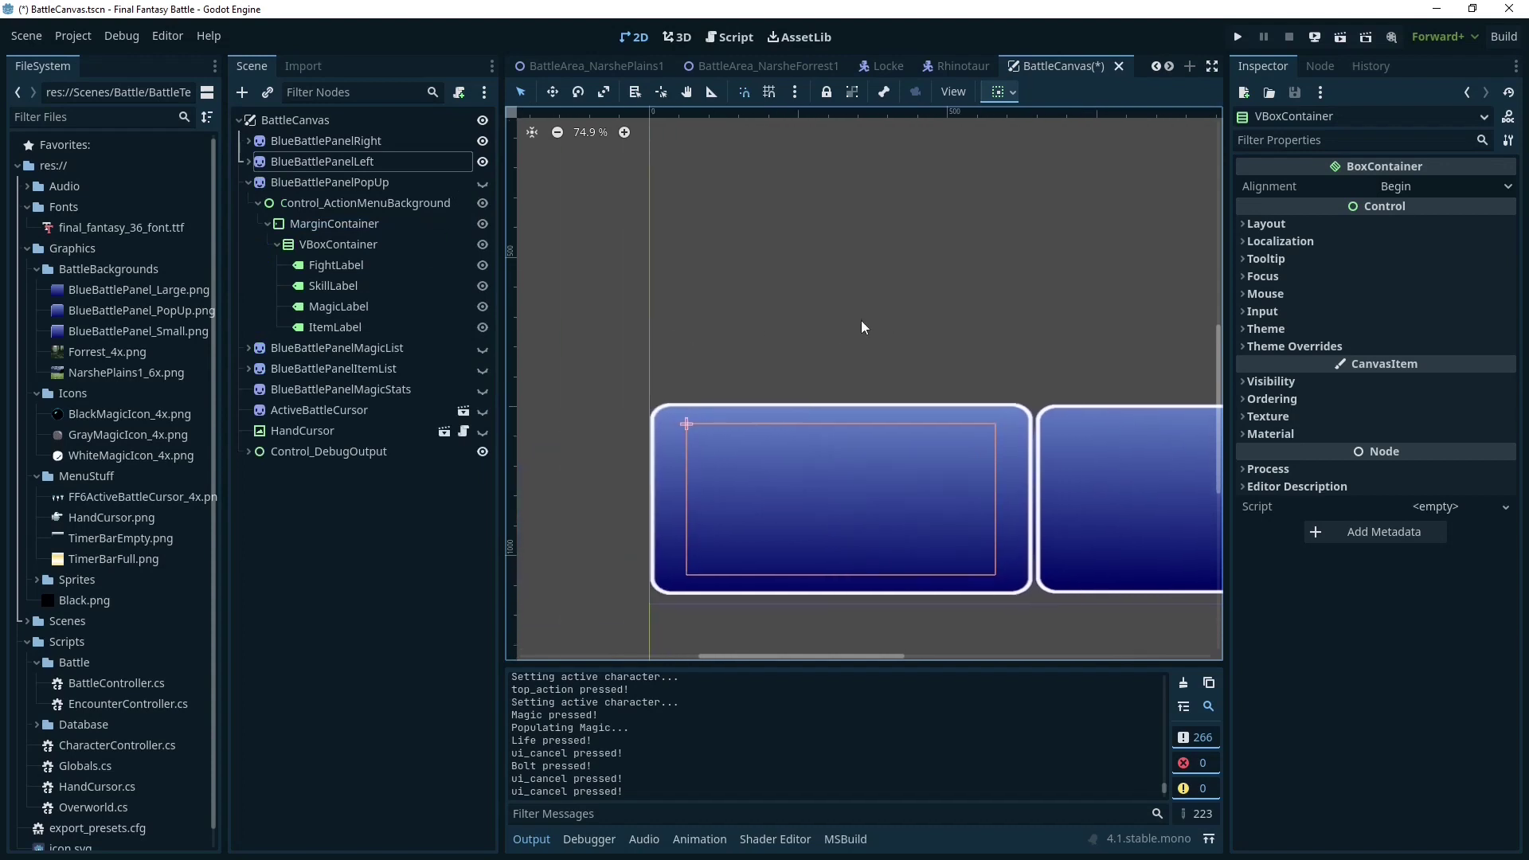
pyautogui.click(481, 184)
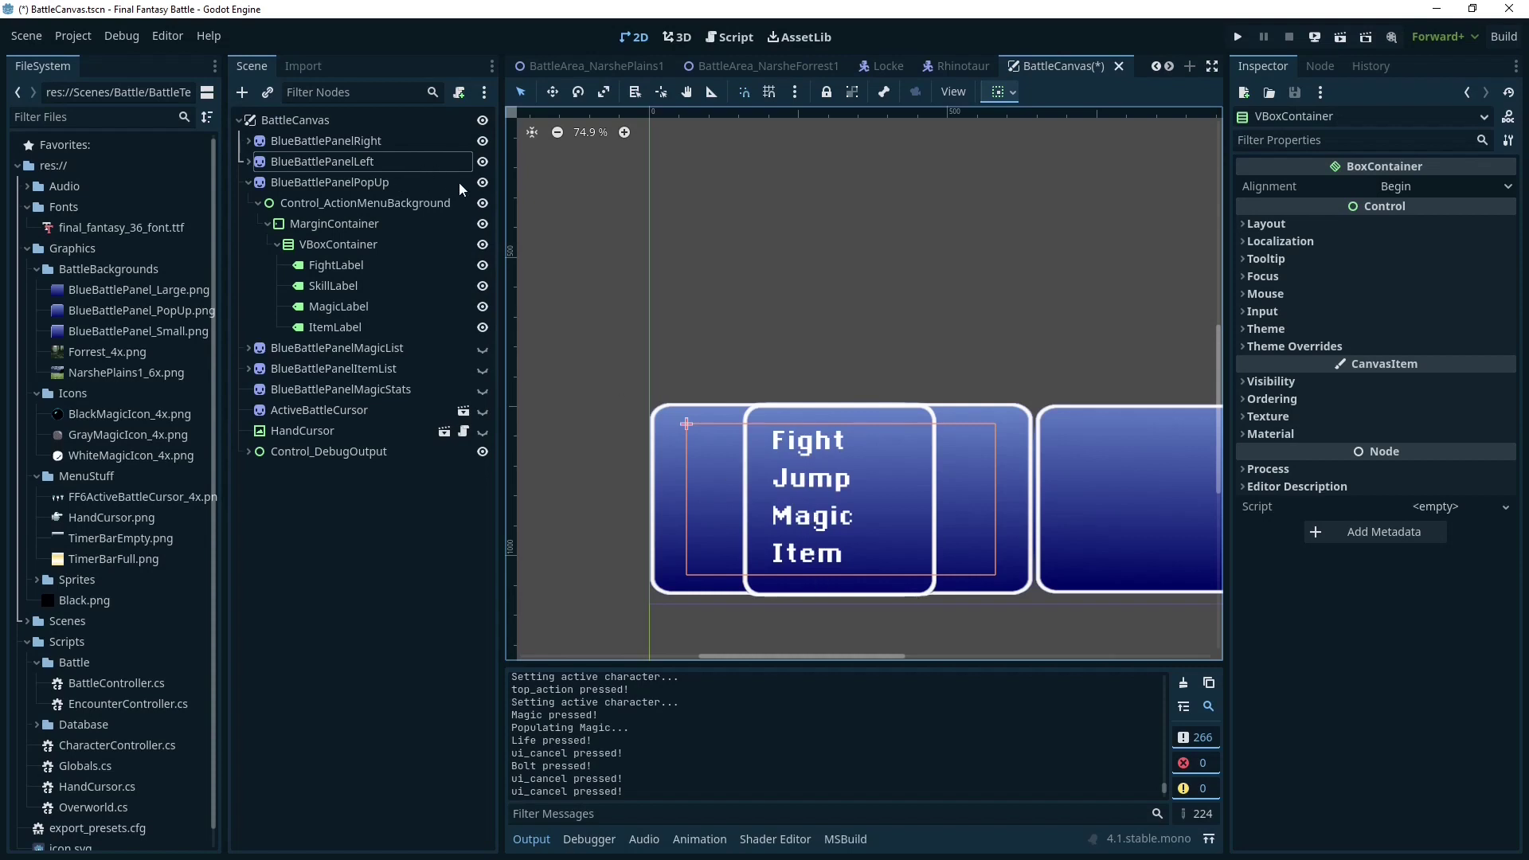
# - Inspect the Fight label, the popup's VBoxContainer, then the Skill, Magic and Item labels
pyautogui.click(808, 443)
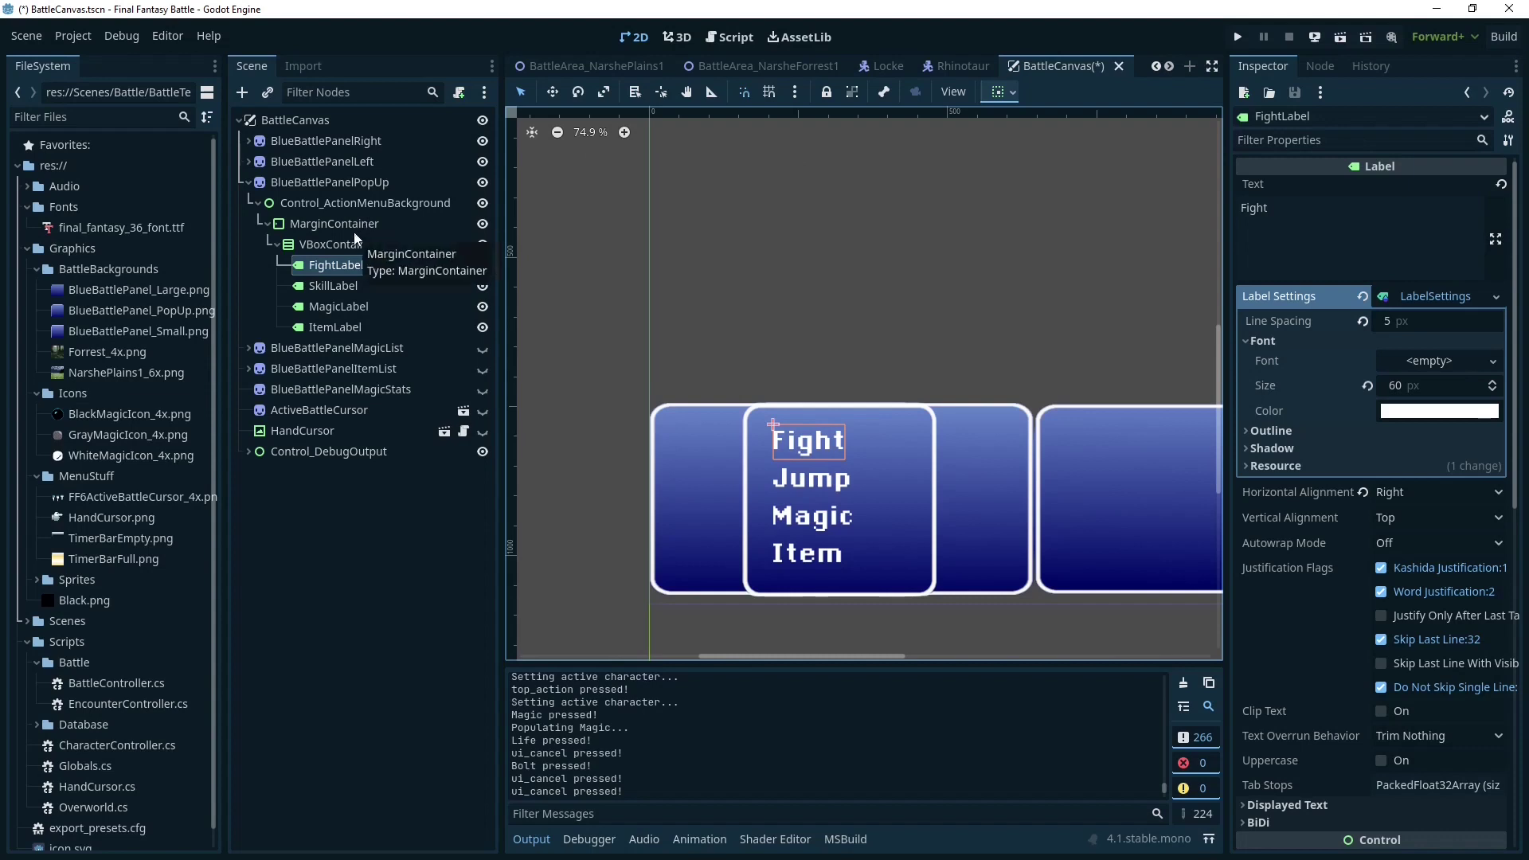
pyautogui.click(304, 242)
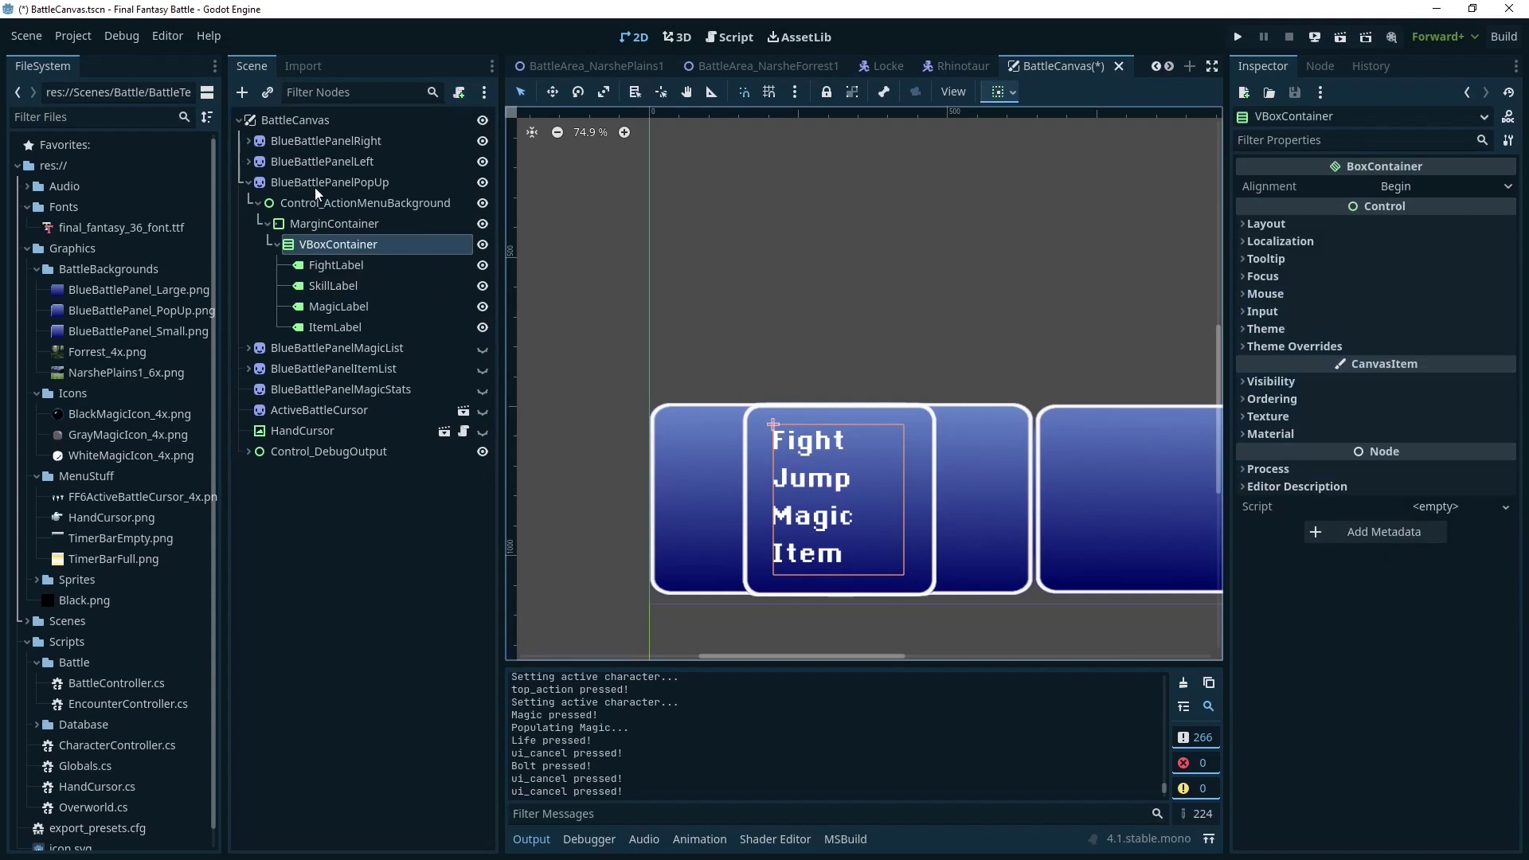
pyautogui.click(347, 265)
pyautogui.click(350, 285)
pyautogui.click(355, 308)
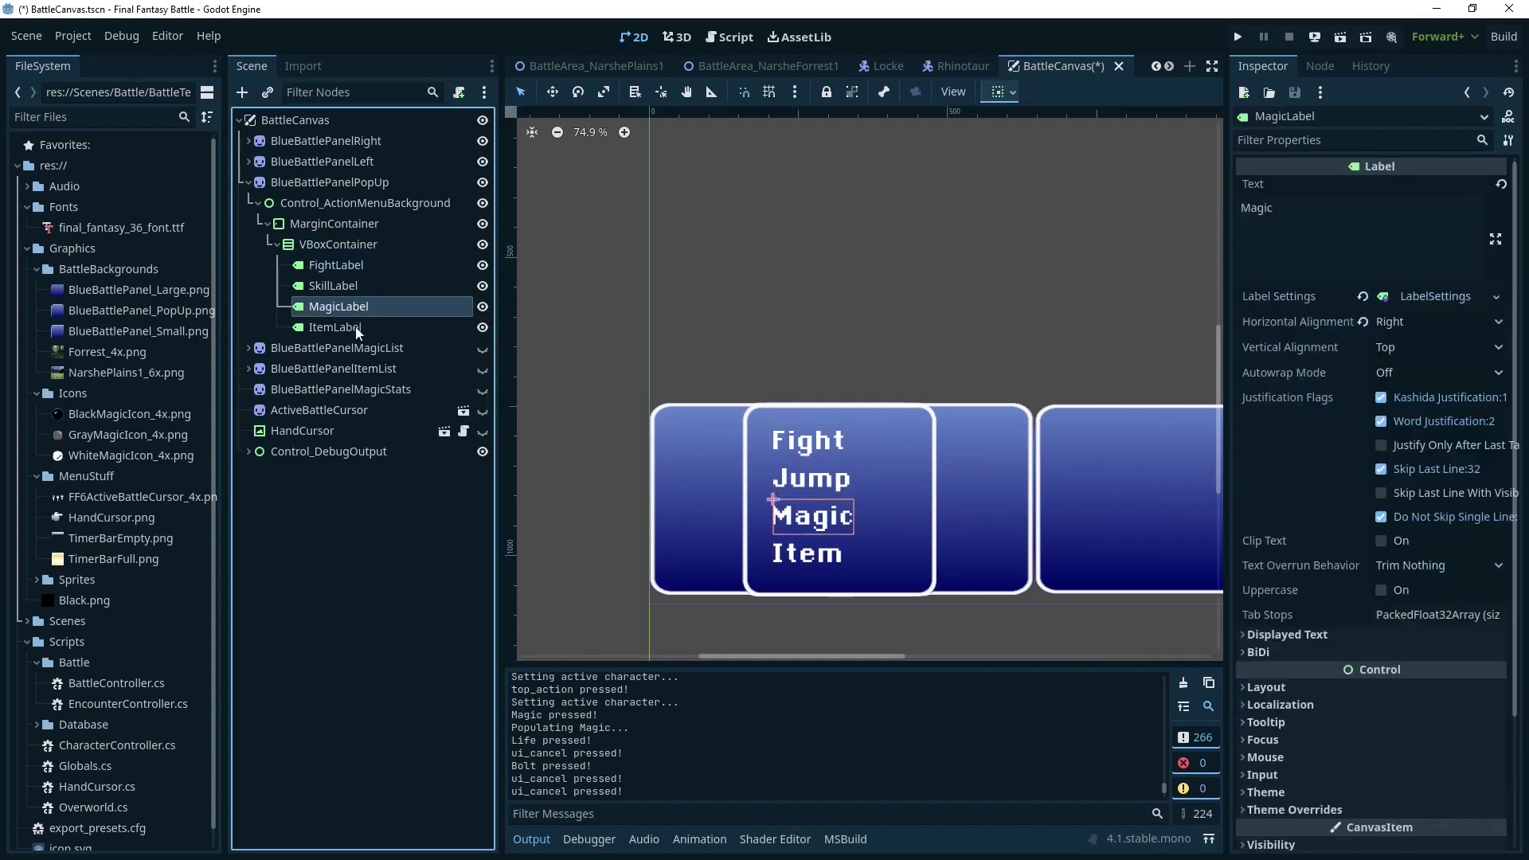